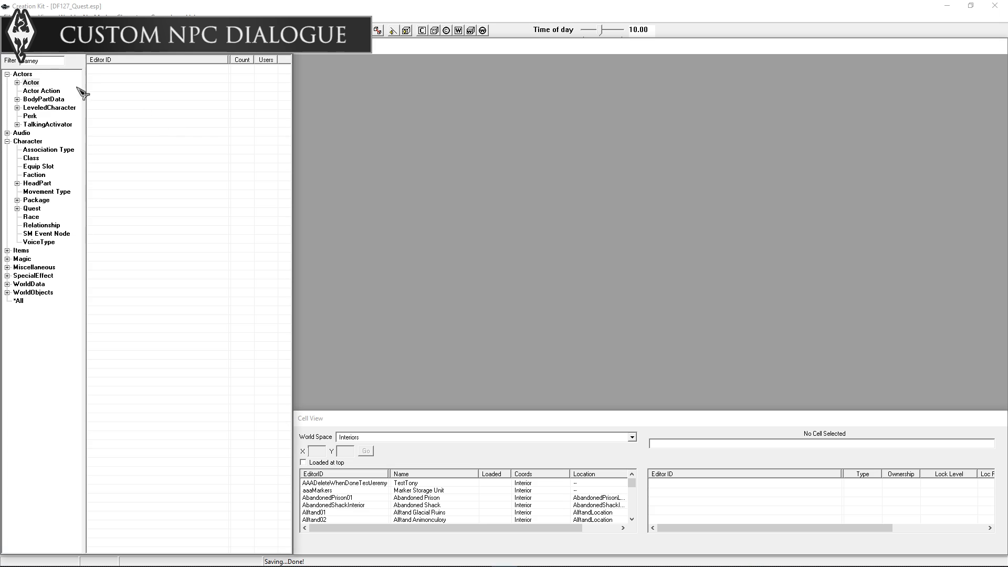
# Create a new actor with ID DF_Actor_BarneyBlue, name Barney Blue and short name Barney.
pyautogui.rightClick(132, 99)
pyautogui.click(145, 105)
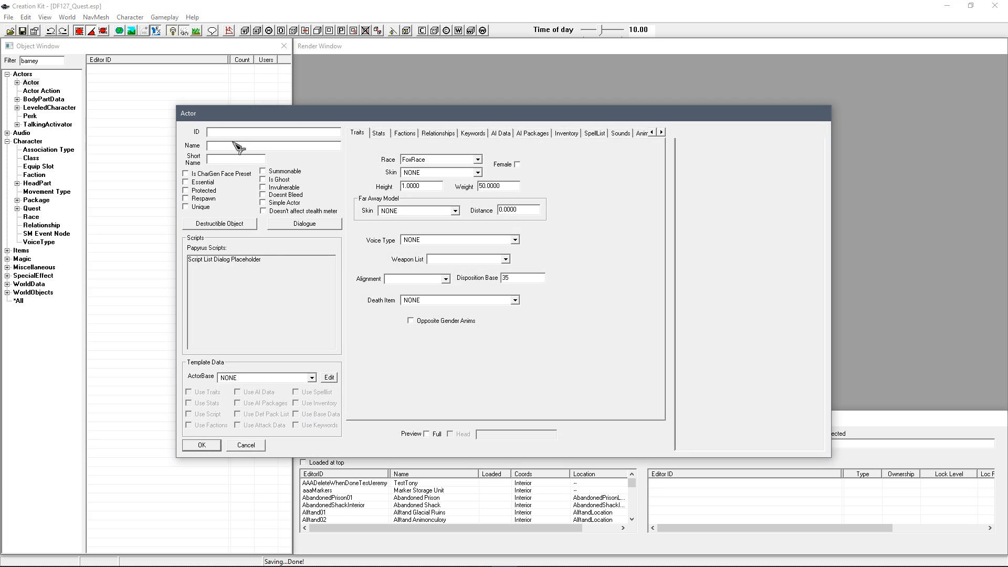
pyautogui.write('DF_Actor_barneyBlue')
pyautogui.click(235, 133)
pyautogui.write('B')
pyautogui.click(272, 148)
# Flag the actor as Essential and Unique, and set its race to BretonRace.
pyautogui.click(204, 181)
pyautogui.click(205, 207)
pyautogui.click(423, 162)
pyautogui.click(423, 163)
pyautogui.press('b')
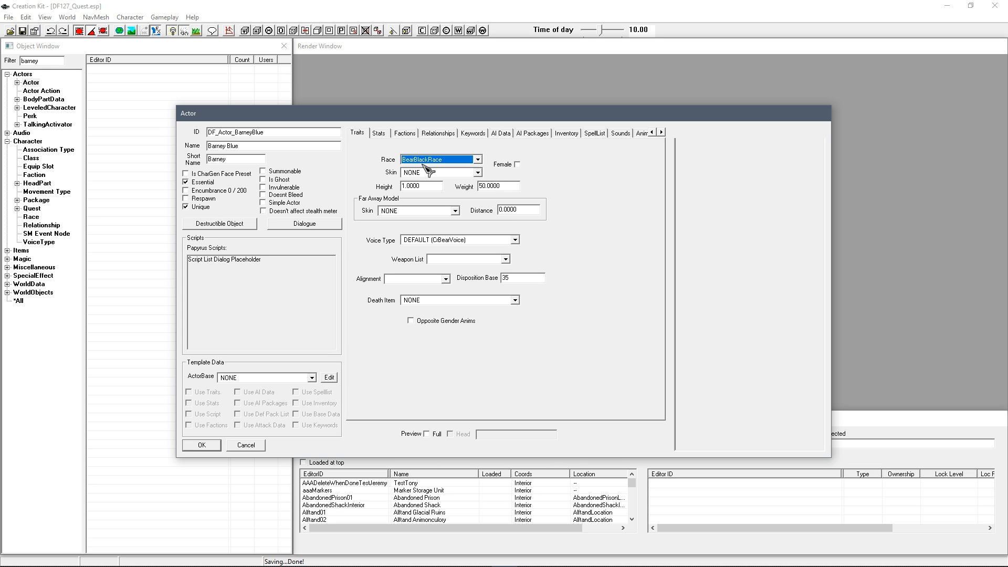
pyautogui.click(201, 444)
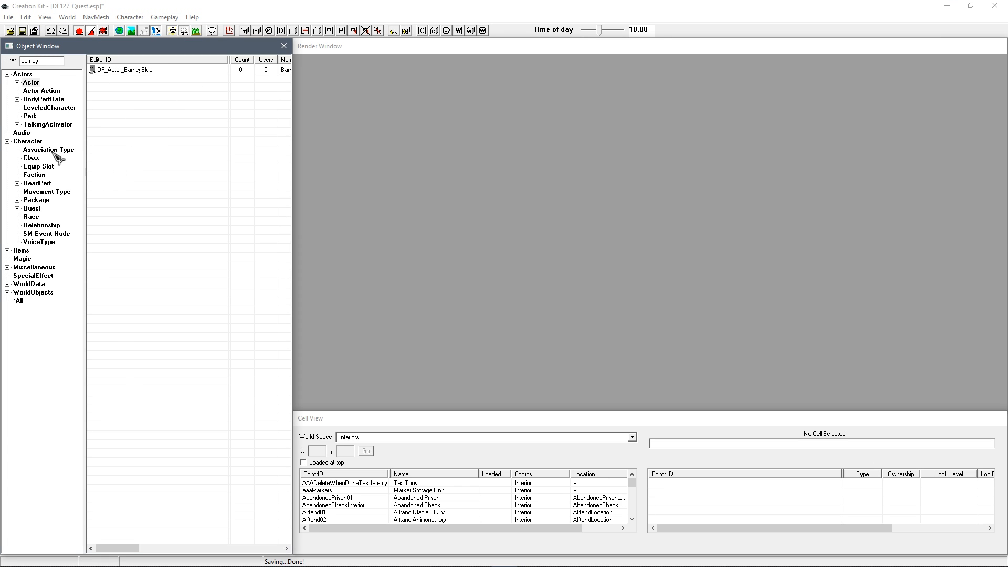
# Create a male voice type with the ID DF_VT_Barney.
pyautogui.click(38, 242)
pyautogui.rightClick(149, 195)
pyautogui.click(161, 200)
pyautogui.moveTo(84, 30); pyautogui.dragTo(407, 221)
pyautogui.write('DF')
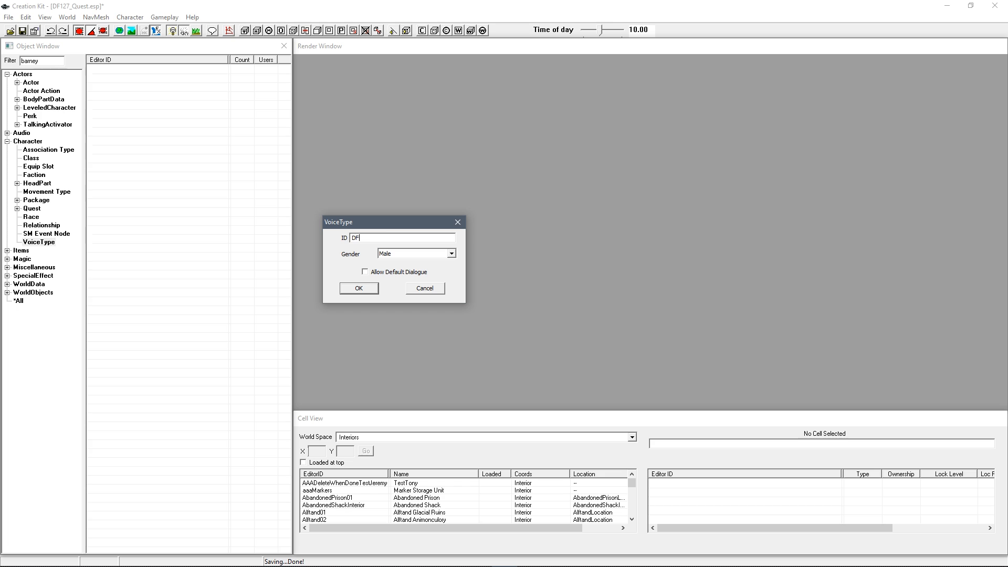
pyautogui.write('_VT_Barney')
pyautogui.press('Tab')
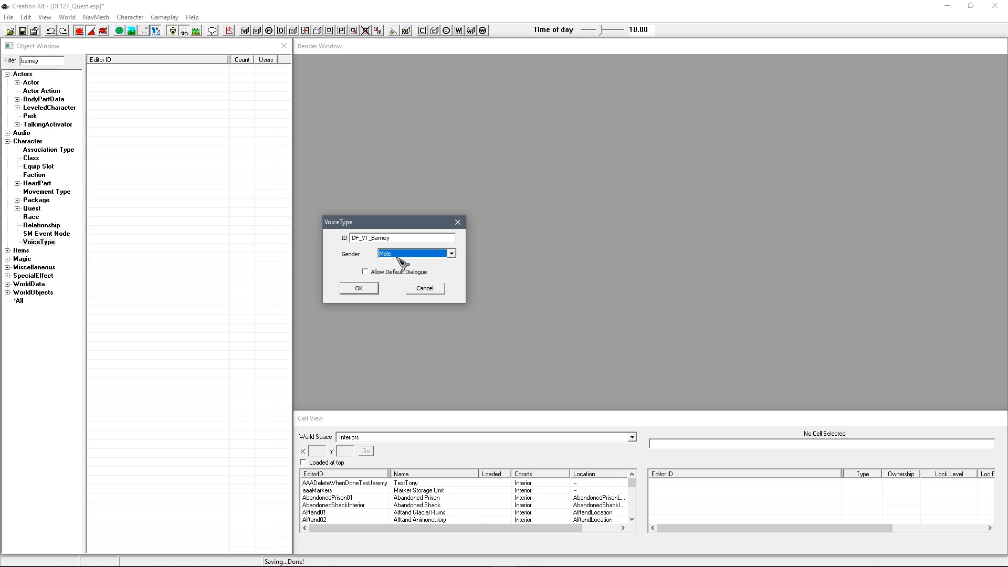
pyautogui.click(359, 289)
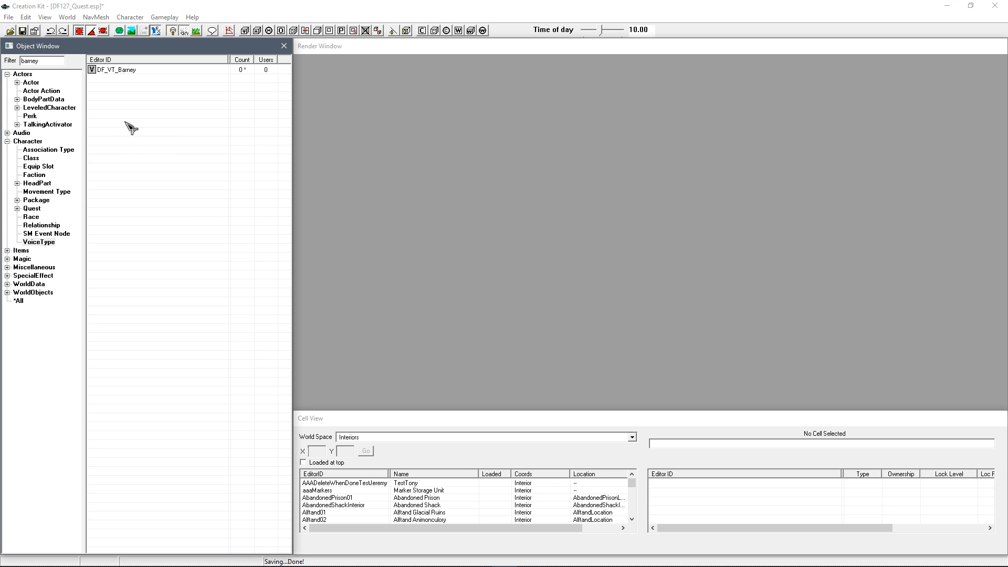
# Assign the DF_VT_Barney voice type to the DF_Actor_BarneyBlue actor.
pyautogui.click(32, 83)
pyautogui.doubleClick(124, 70)
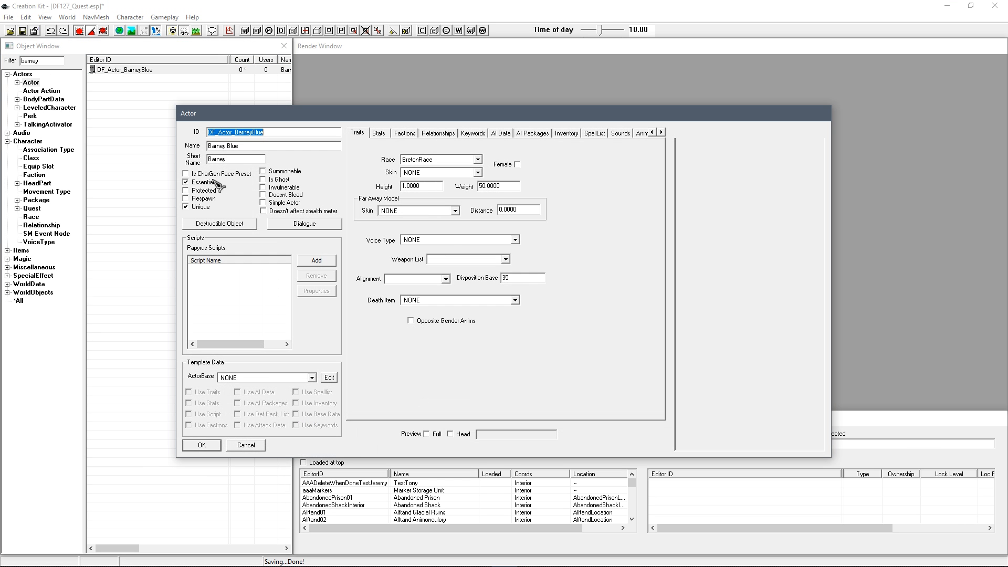
pyautogui.click(427, 235)
pyautogui.click(427, 245)
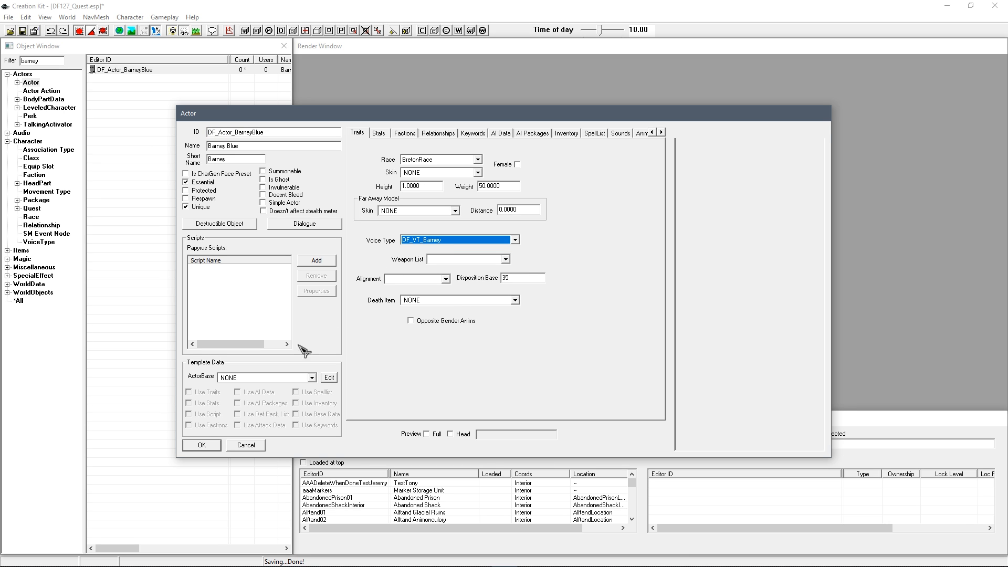
pyautogui.click(202, 445)
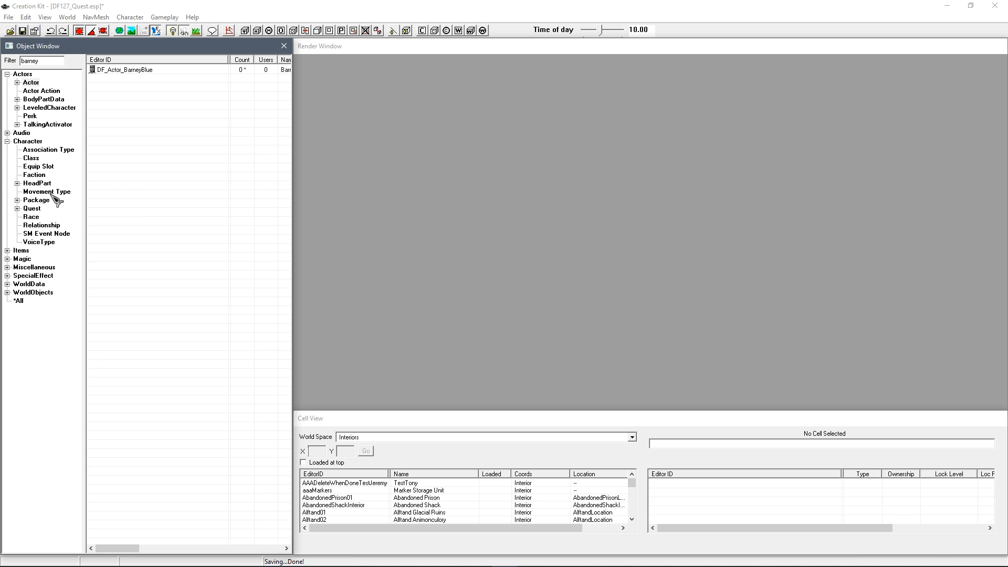
# Create a new quest with the ID DF_Quest_Barney_Dialogue.
pyautogui.click(33, 209)
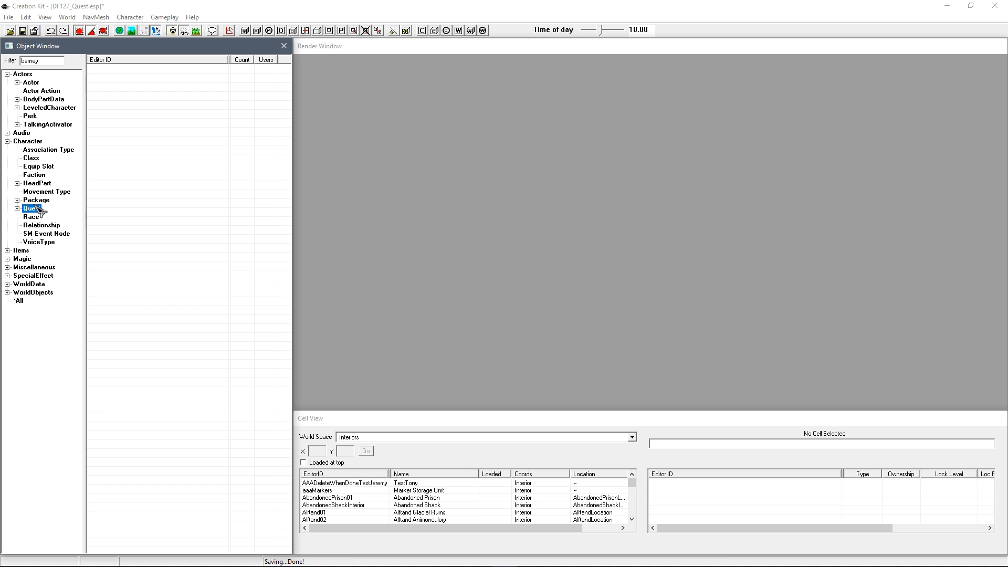
pyautogui.rightClick(132, 185)
pyautogui.click(152, 190)
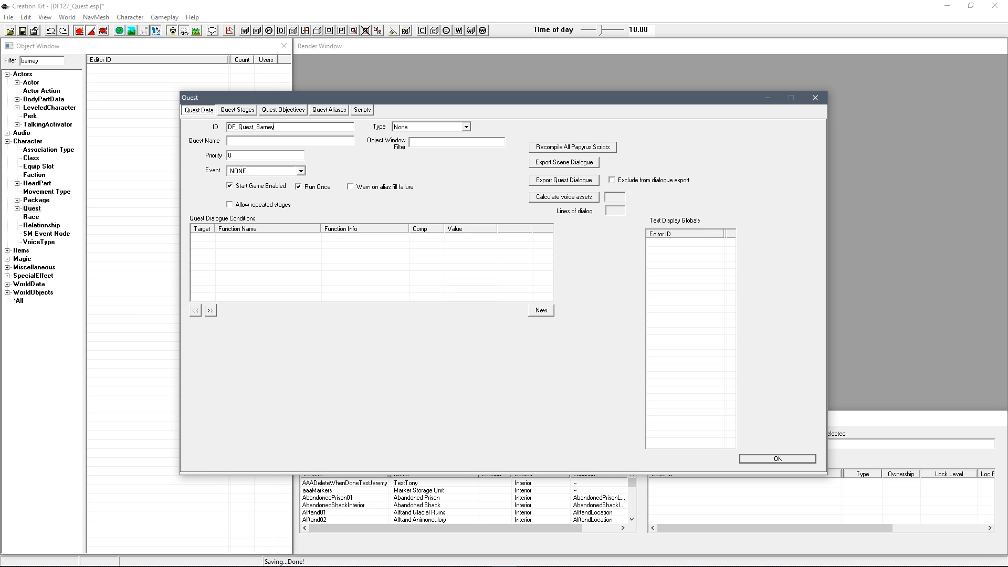
pyautogui.write('gue')
pyautogui.click(770, 458)
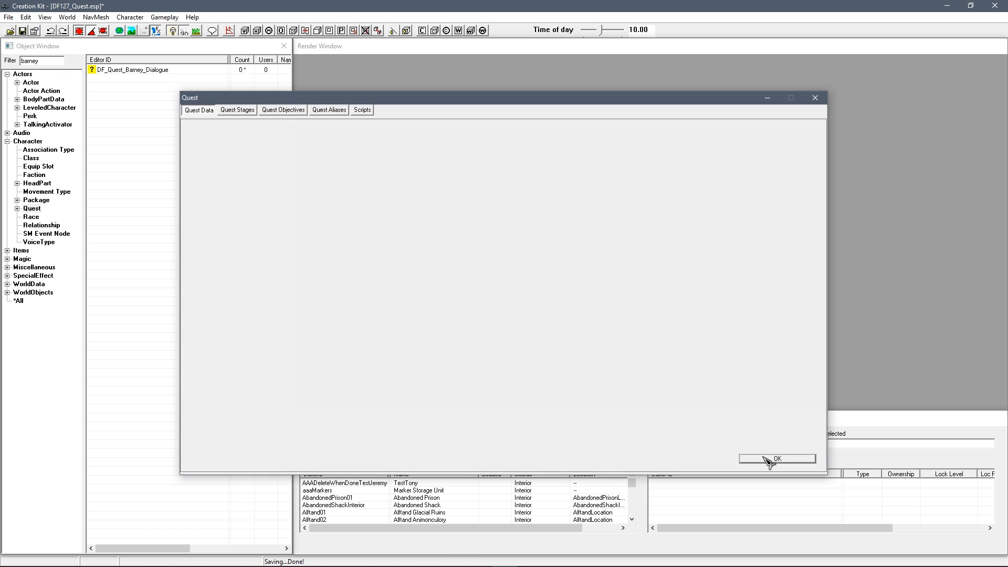
# Set the DF_Quest_Barney_Dialogue quest's priority to 30 and type to Miscellaneous, with Run Once turned off.
pyautogui.doubleClick(157, 72)
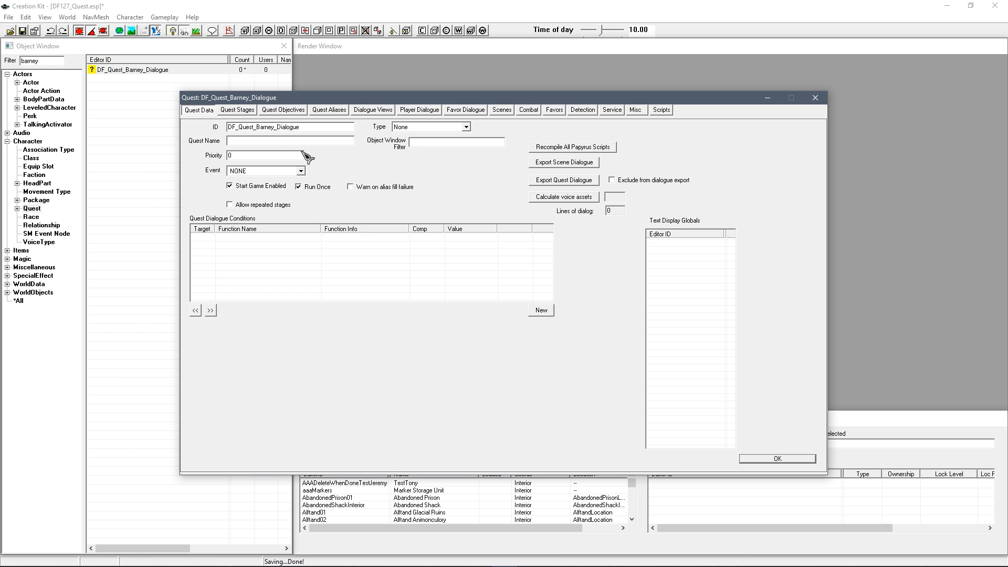
pyautogui.click(258, 156)
pyautogui.press('BackSpace')
pyautogui.write('30')
pyautogui.click(314, 189)
pyautogui.click(410, 127)
pyautogui.click(423, 179)
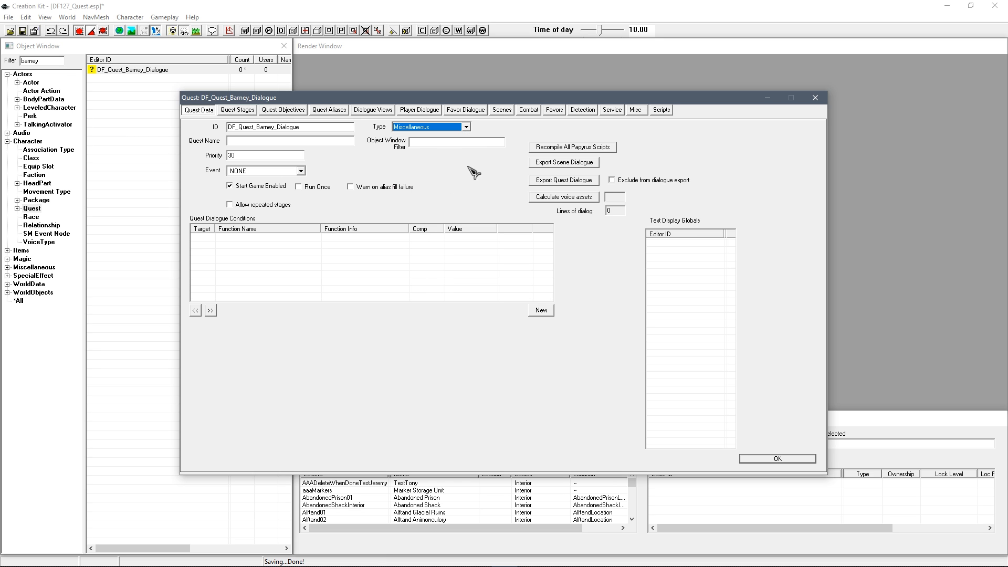
pyautogui.click(289, 253)
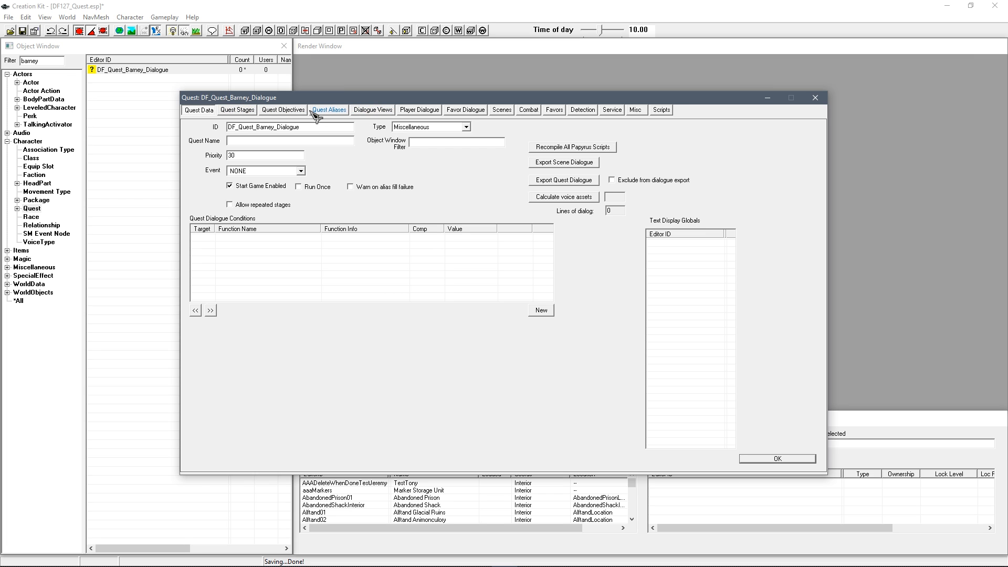
# Add a dialogue view to the quest, extending the default ID DF_Quest_Barney_Dialogue with a _DV suffix for Barney.
pyautogui.click(374, 110)
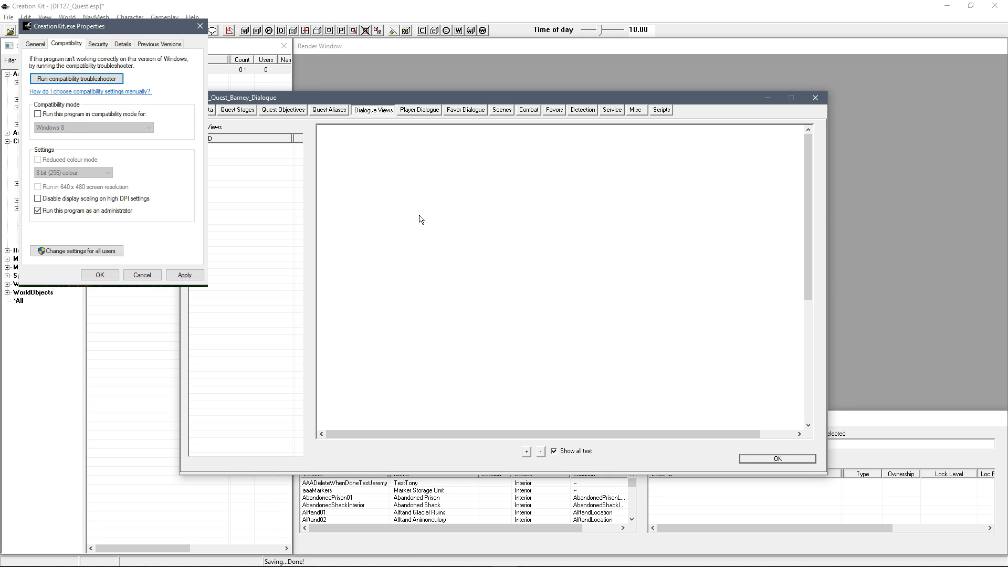
pyautogui.click(397, 205)
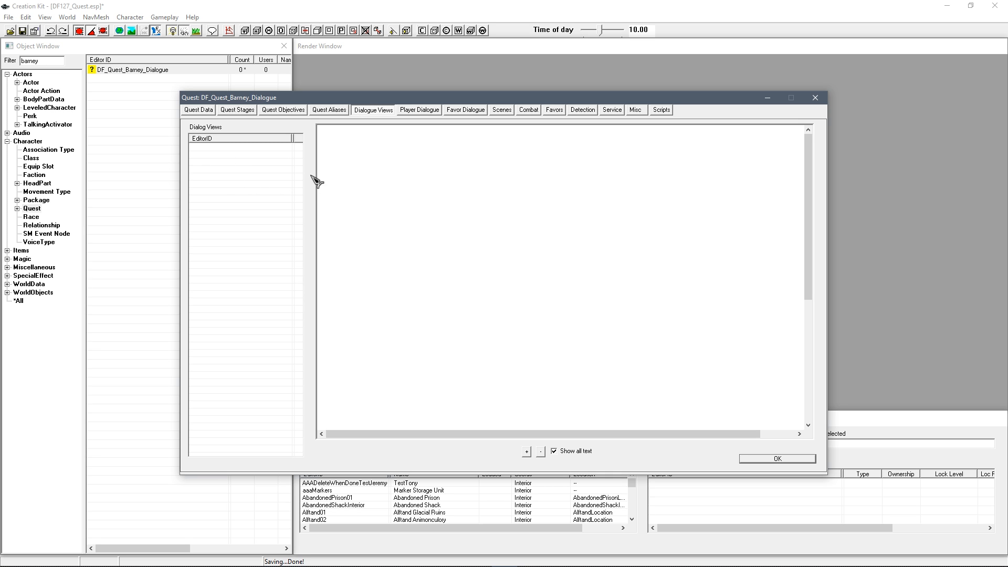
pyautogui.rightClick(252, 164)
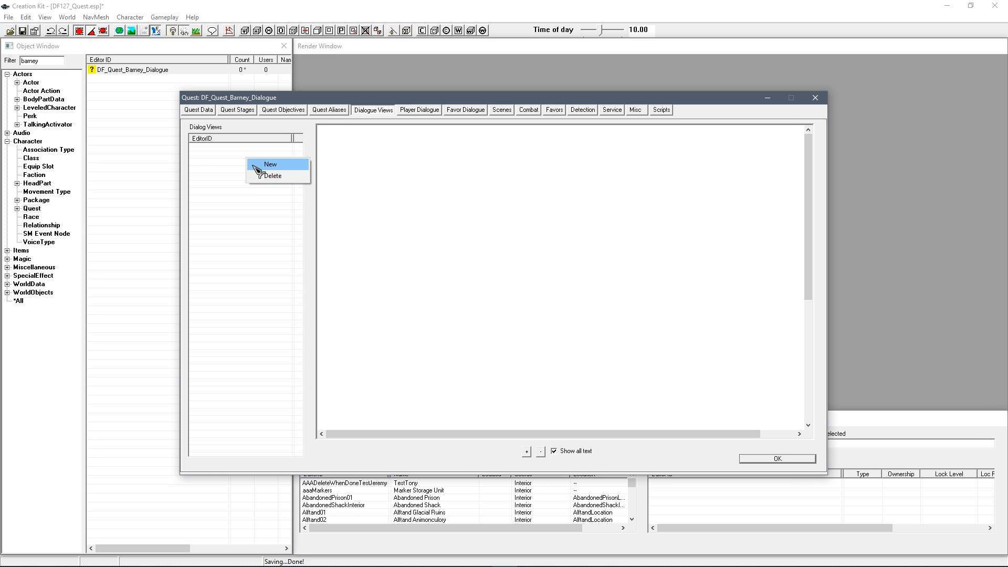
pyautogui.click(260, 161)
pyautogui.moveTo(272, 112); pyautogui.dragTo(440, 224)
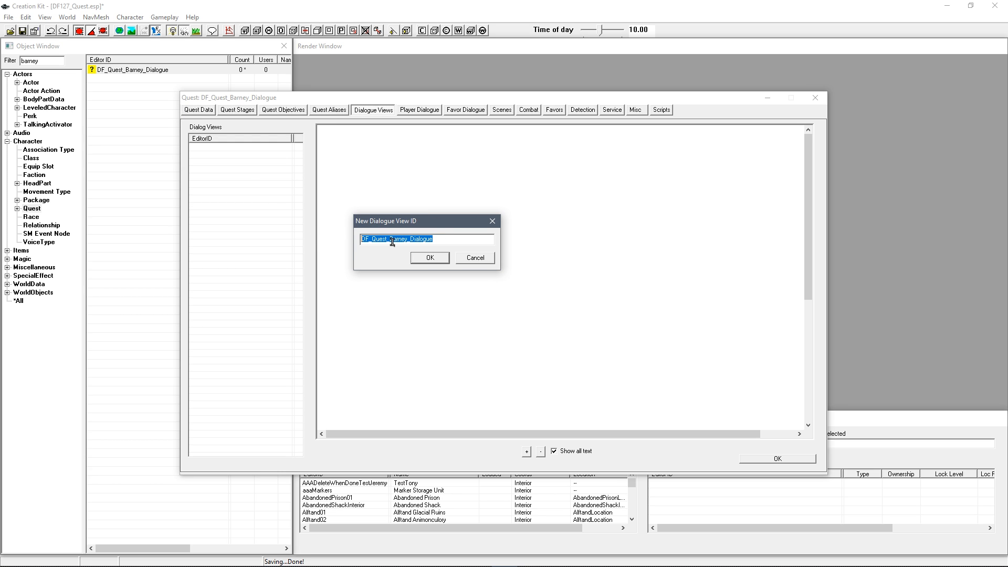
pyautogui.click(450, 243)
pyautogui.click(429, 257)
# Create a branch with the ID DF_Quest_Barney_Dialogue_Branch_01 in the new dialogue view.
pyautogui.click(269, 148)
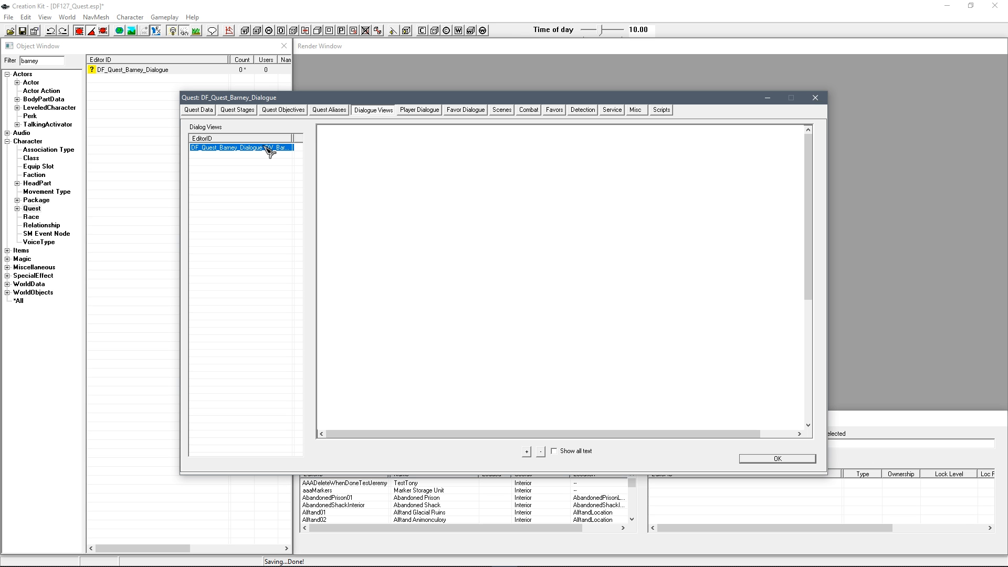
pyautogui.rightClick(436, 175)
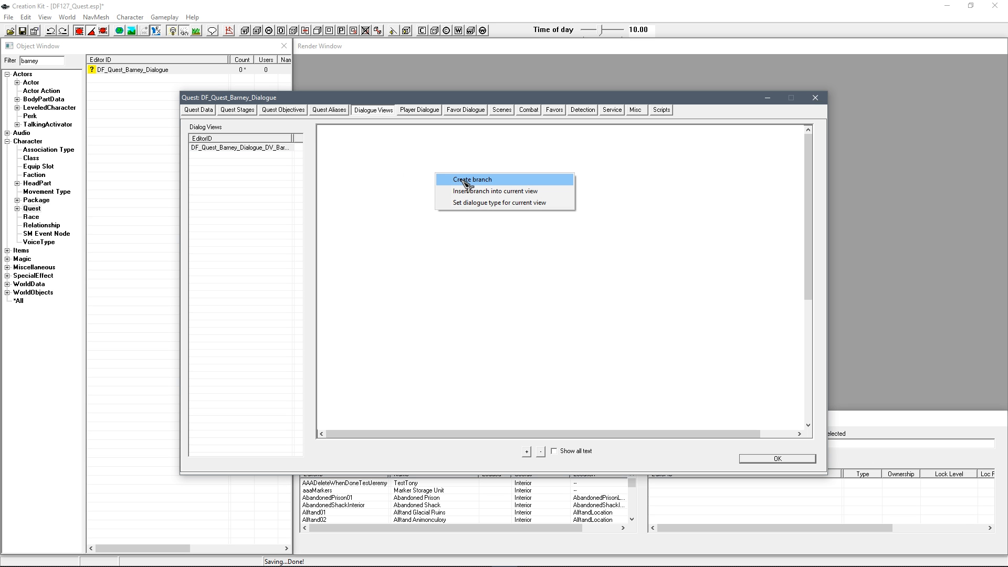
pyautogui.click(468, 182)
pyautogui.moveTo(254, 119); pyautogui.dragTo(444, 219)
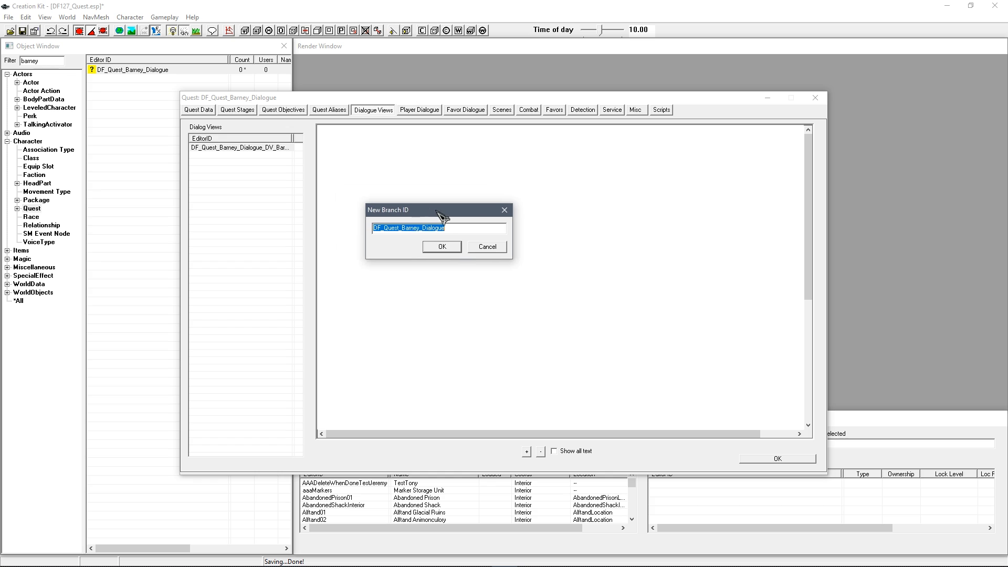
pyautogui.click(454, 233)
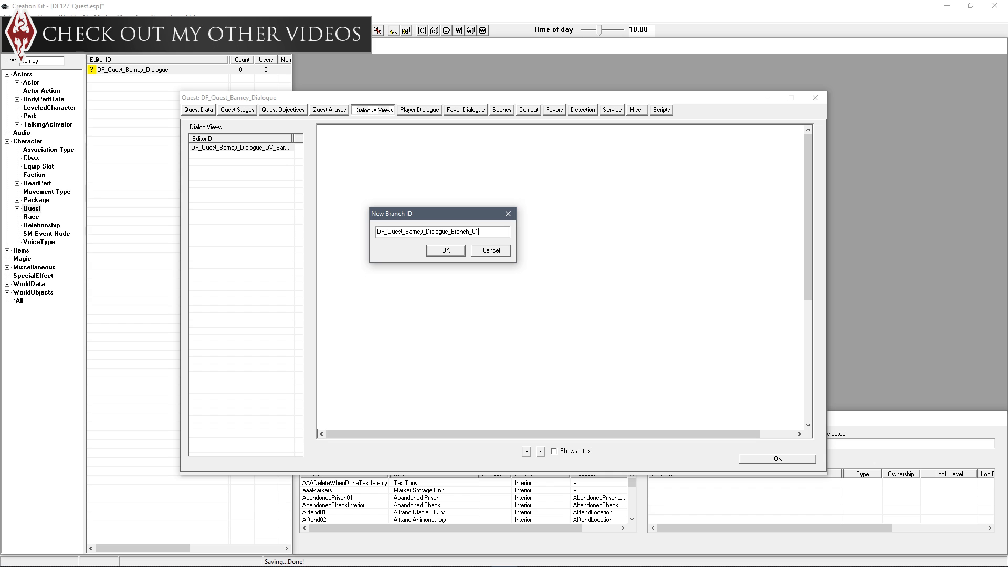
pyautogui.click(446, 250)
# Create the starting topic for the DF_Quest_Barney_Dialogue_Branch_01 branch, basing its ID on the branch ID.
pyautogui.click(310, 129)
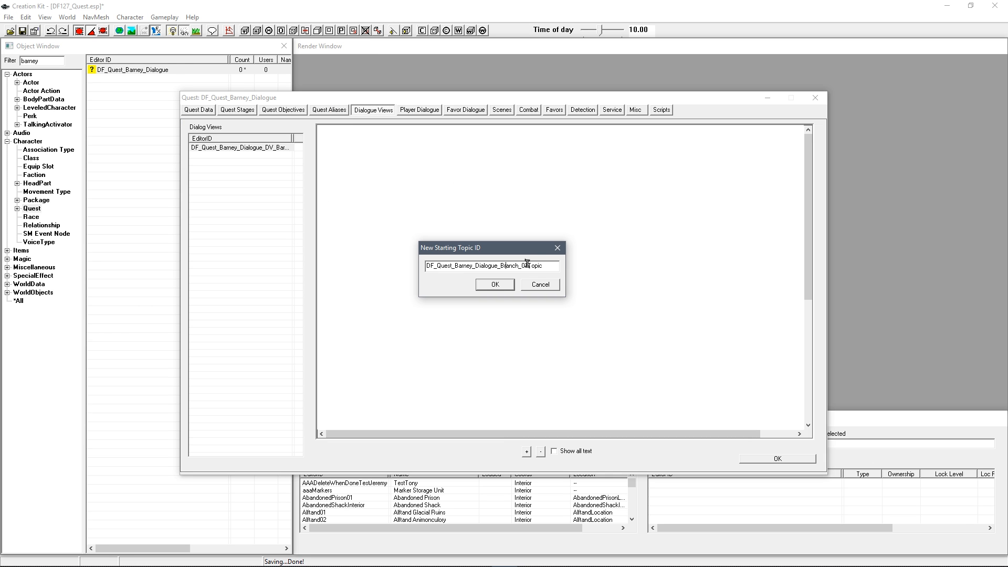
pyautogui.moveTo(528, 267); pyautogui.dragTo(547, 267)
pyautogui.click(548, 266)
pyautogui.click(495, 285)
pyautogui.moveTo(528, 226); pyautogui.dragTo(422, 161)
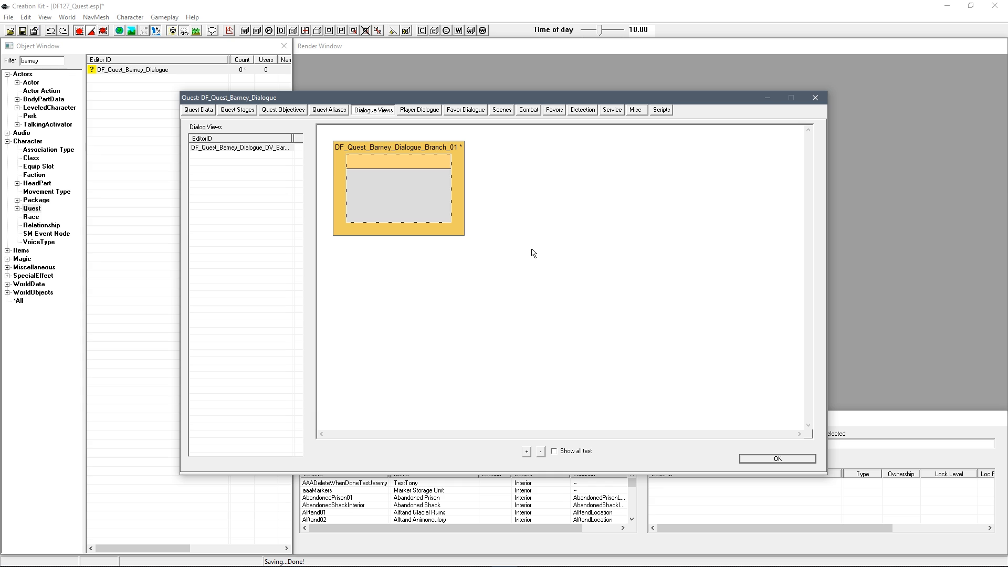
pyautogui.scroll(-3, 533, 253)
pyautogui.scroll(3, 531, 254)
pyautogui.scroll(-3, 530, 256)
pyautogui.scroll(3, 530, 255)
pyautogui.scroll(-3, 530, 255)
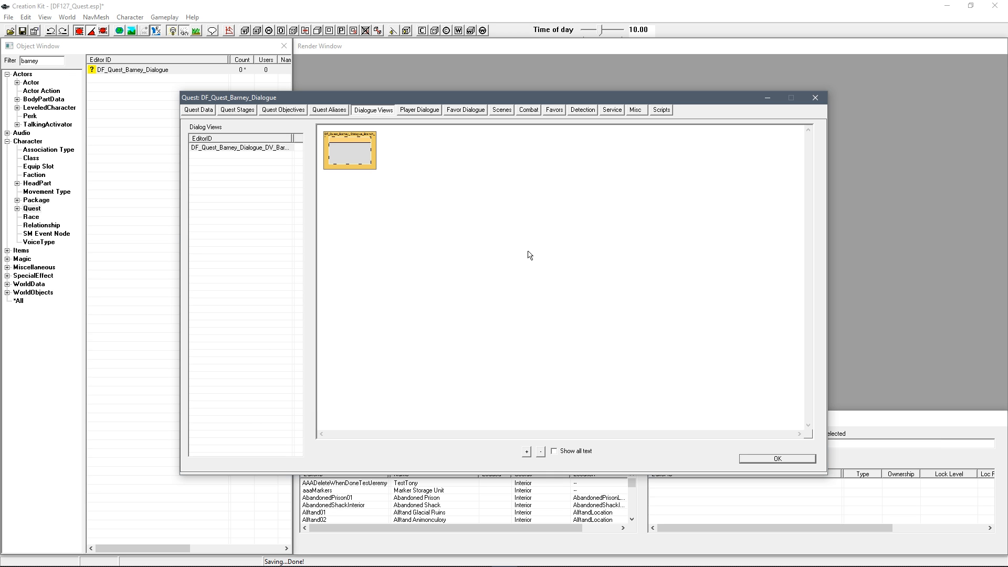
pyautogui.scroll(1, 529, 255)
pyautogui.scroll(2, 530, 247)
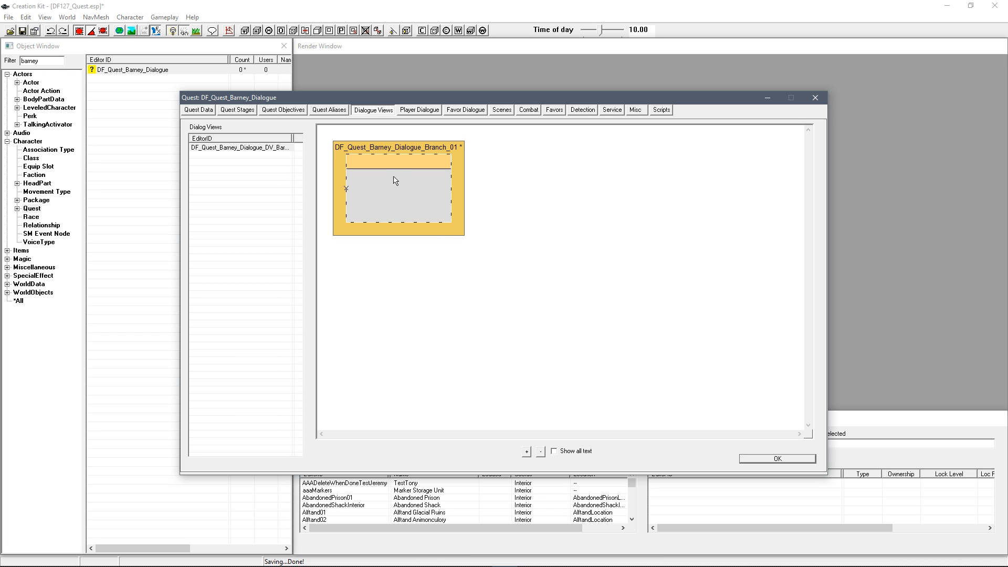
# Switch to File Explorer and open the DialogueViews folder inside Skyrim's Data folder.
pyautogui.click(41, 556)
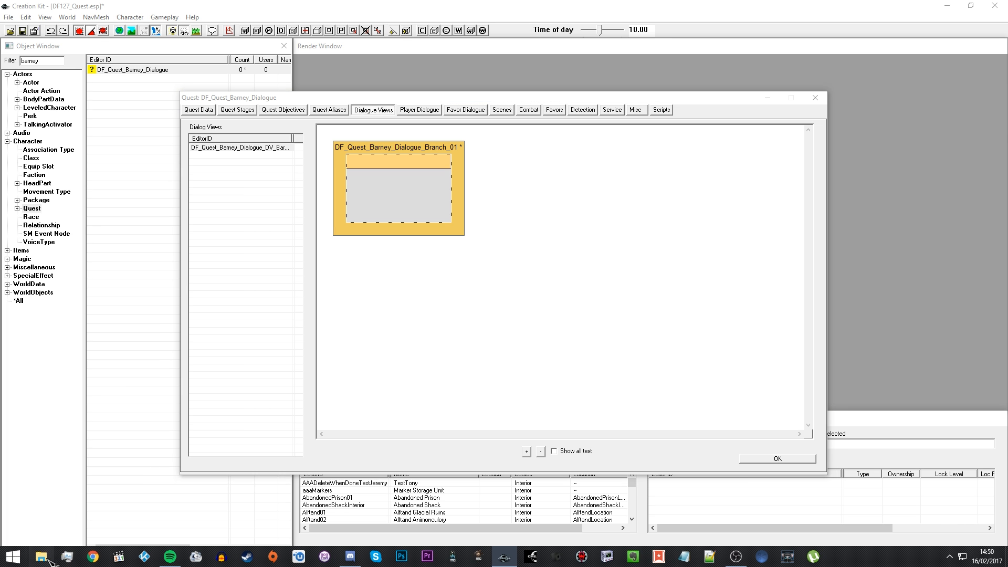
pyautogui.click(178, 277)
pyautogui.click(549, 381)
pyautogui.doubleClick(549, 381)
pyautogui.moveTo(505, 178); pyautogui.dragTo(580, 134)
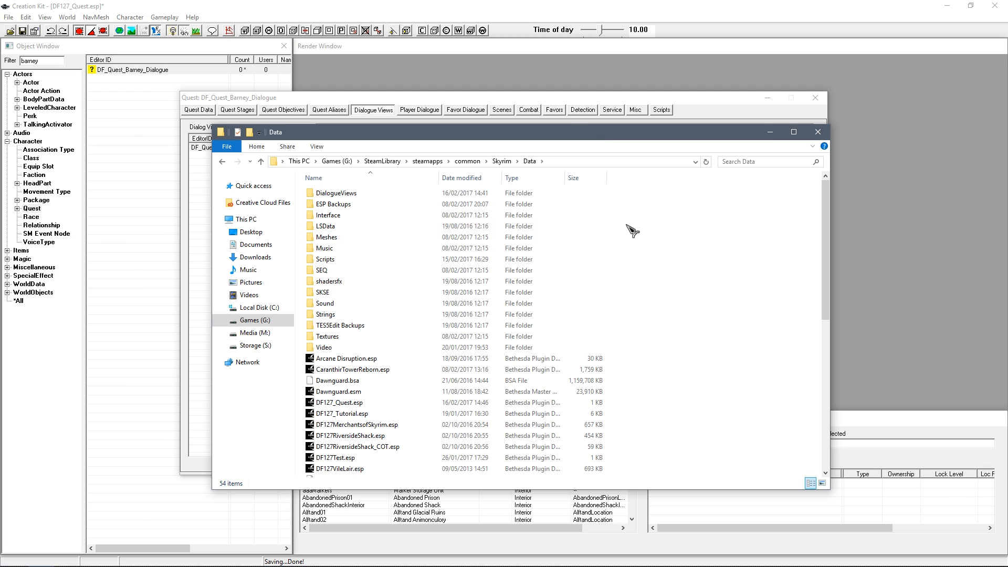
pyautogui.click(359, 193)
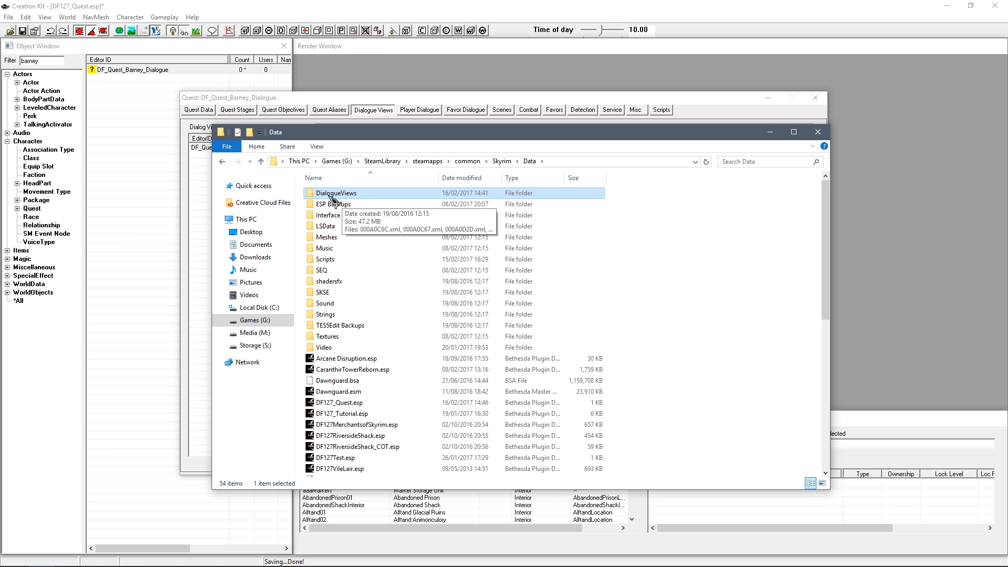
pyautogui.doubleClick(336, 195)
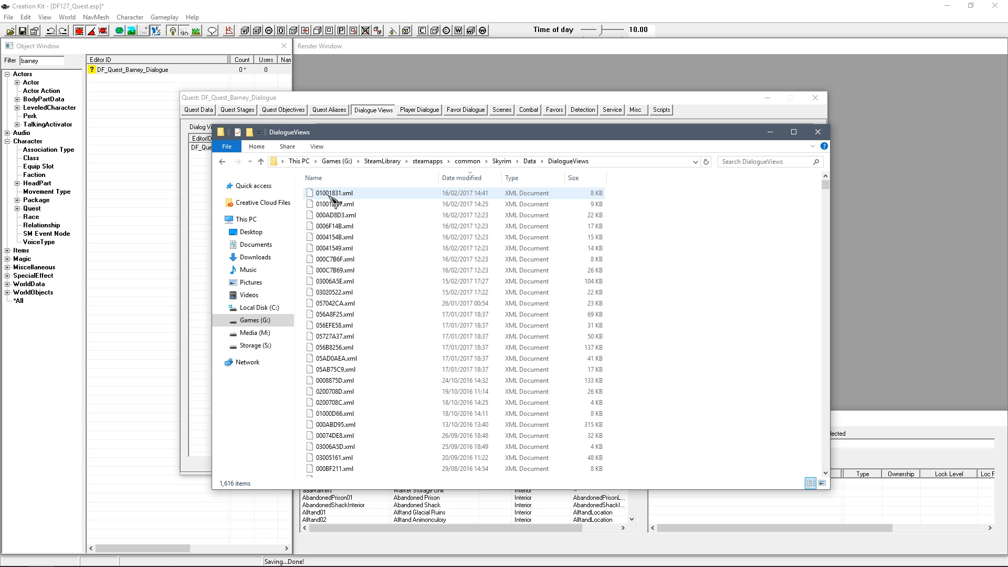
# Sort the DialogueViews files by newest modification date and compare 01001831.xml's date with the current time.
pyautogui.click(450, 194)
pyautogui.click(463, 177)
pyautogui.click(463, 178)
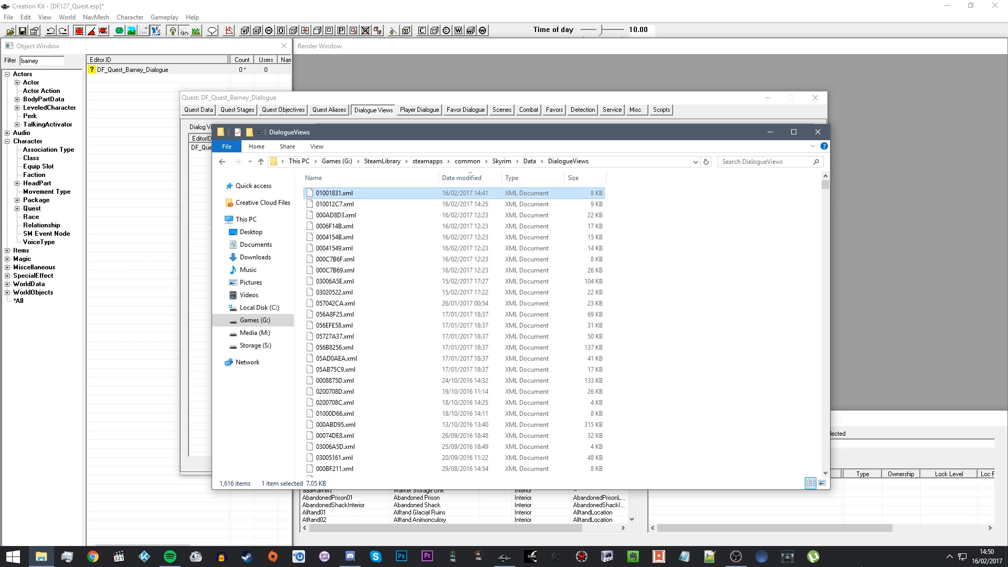
pyautogui.moveTo(991, 562)
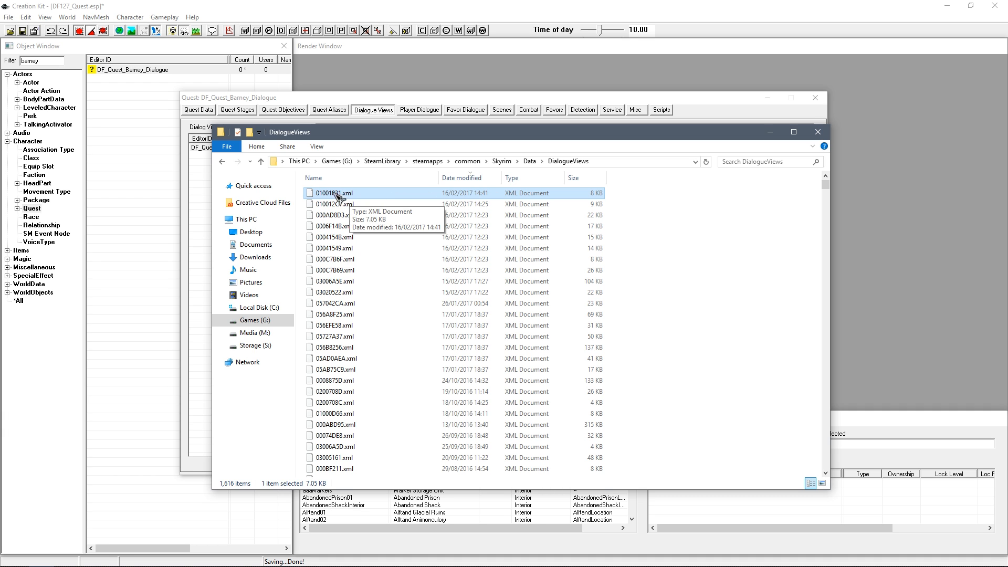
pyautogui.moveTo(384, 134); pyautogui.dragTo(338, 278)
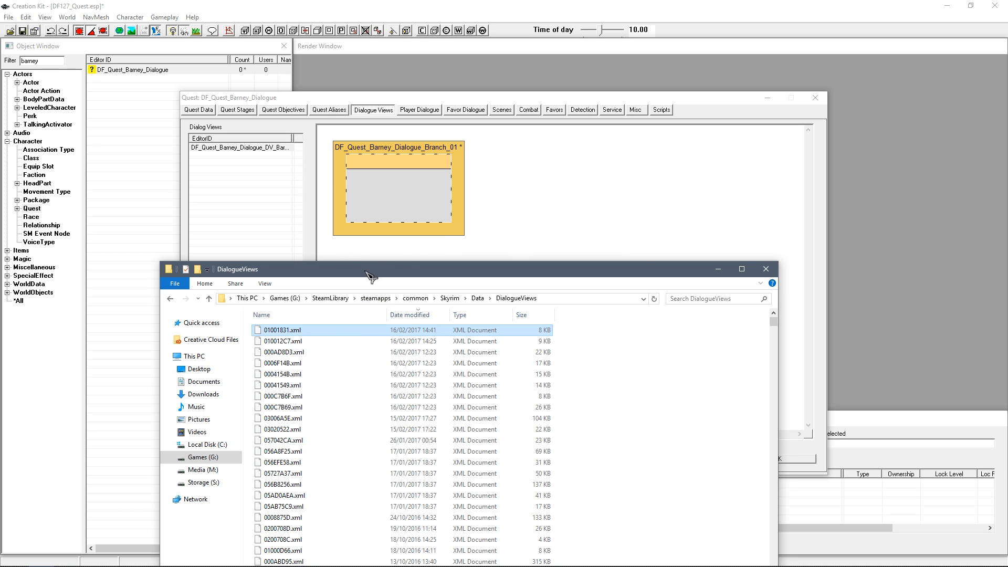
pyautogui.moveTo(370, 277); pyautogui.dragTo(348, 206)
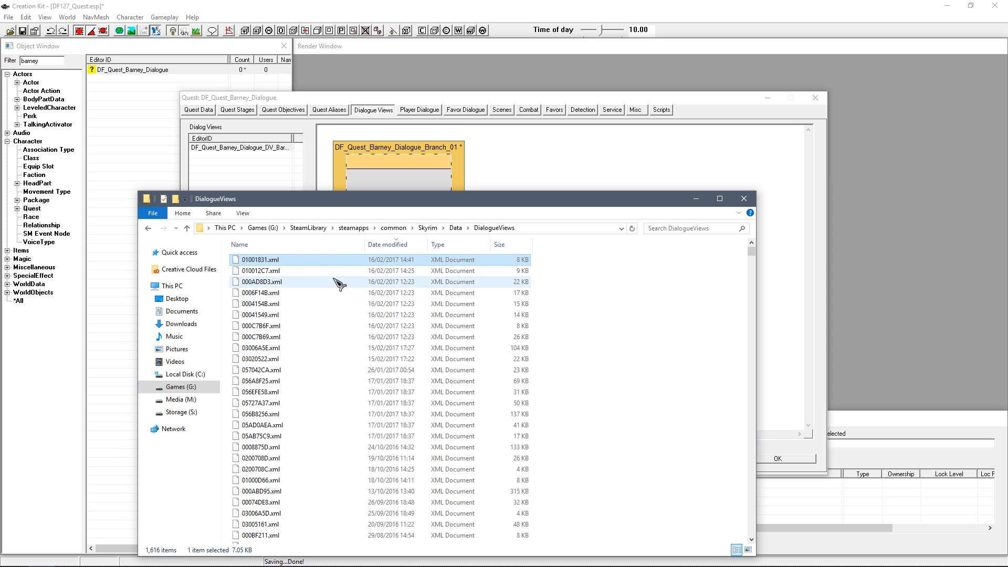
# Close the DialogueViews folder window and return to the DF_Quest_Barney_Dialogue quest in the Creation Kit.
pyautogui.moveTo(340, 203); pyautogui.dragTo(311, 217)
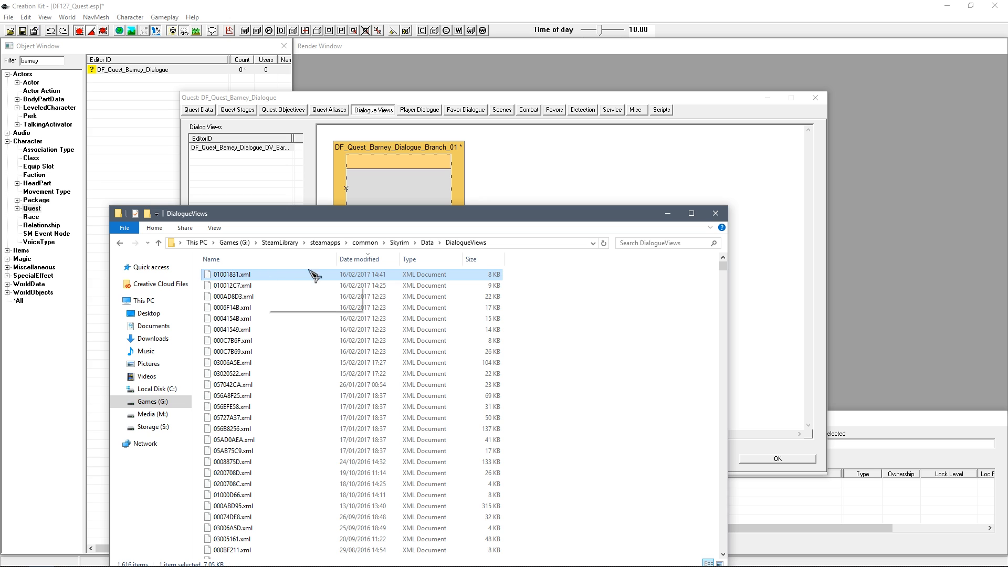
pyautogui.moveTo(383, 218); pyautogui.dragTo(342, 327)
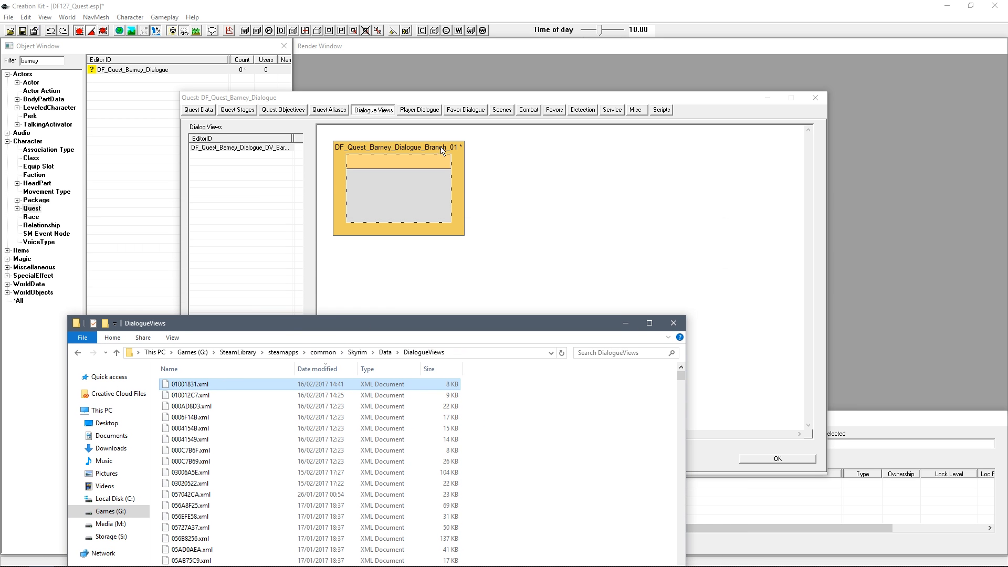
pyautogui.moveTo(424, 326); pyautogui.dragTo(549, 134)
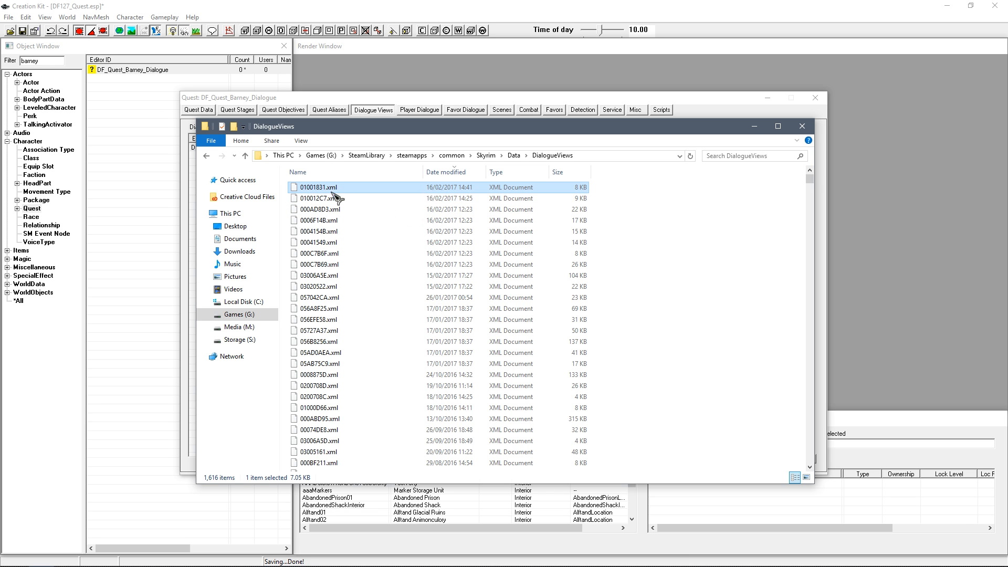
pyautogui.moveTo(616, 128)
pyautogui.mouseDown()
pyautogui.moveTo(536, 273)
pyautogui.moveTo(614, 146)
pyautogui.mouseUp()
pyautogui.click(819, 140)
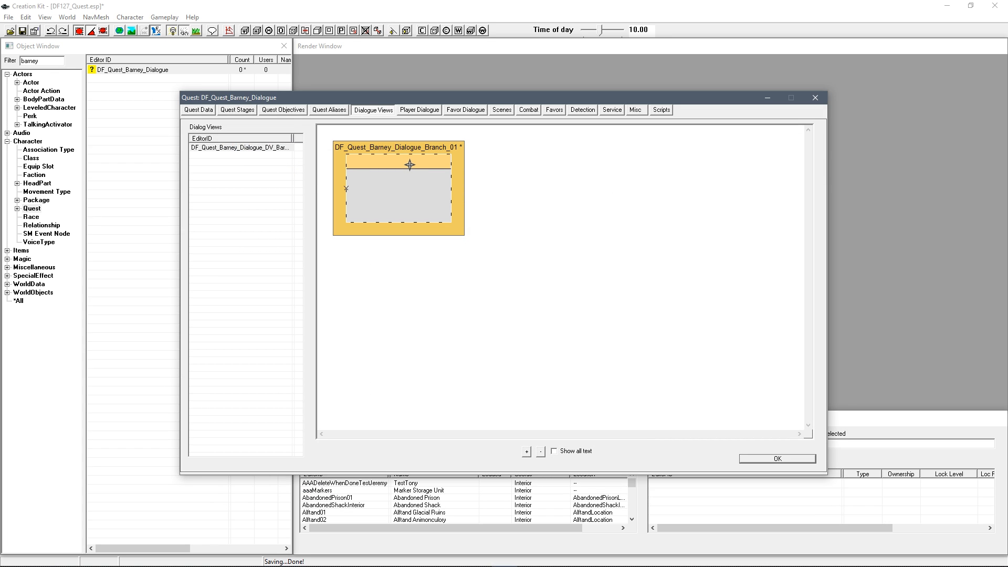
# Open the branch's starting topic and set its topic text to "How are you?".
pyautogui.doubleClick(412, 198)
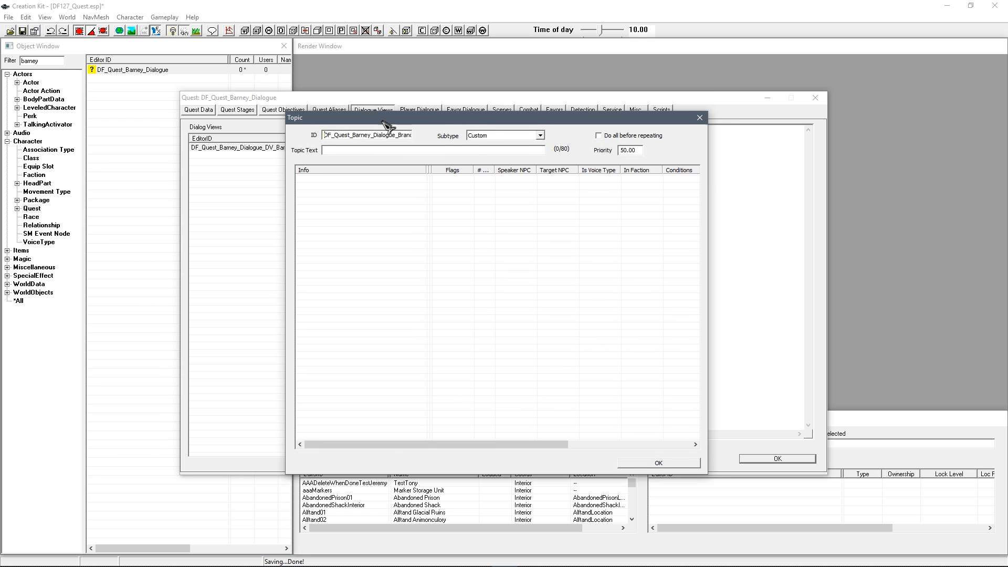
pyautogui.moveTo(397, 112); pyautogui.dragTo(354, 164)
pyautogui.click(313, 192)
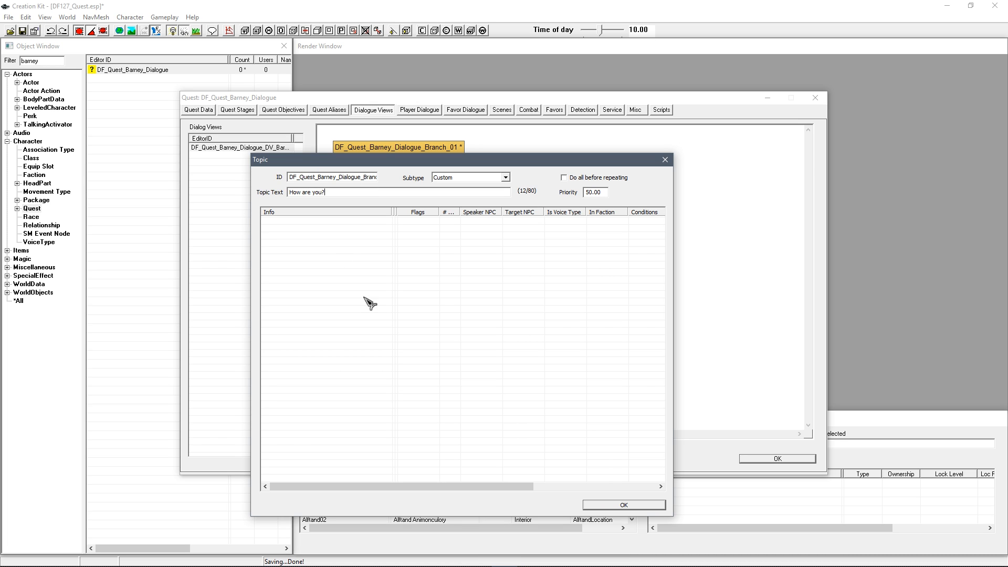
# Add a new info to the topic with the response text "I'm fine thanks.".
pyautogui.rightClick(391, 263)
pyautogui.click(400, 267)
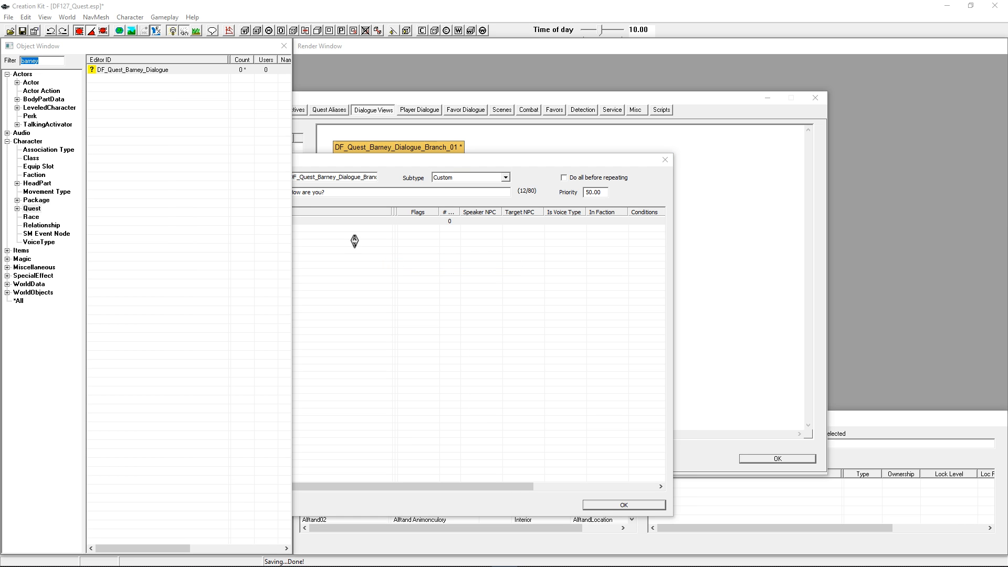
pyautogui.moveTo(266, 101); pyautogui.dragTo(163, 122)
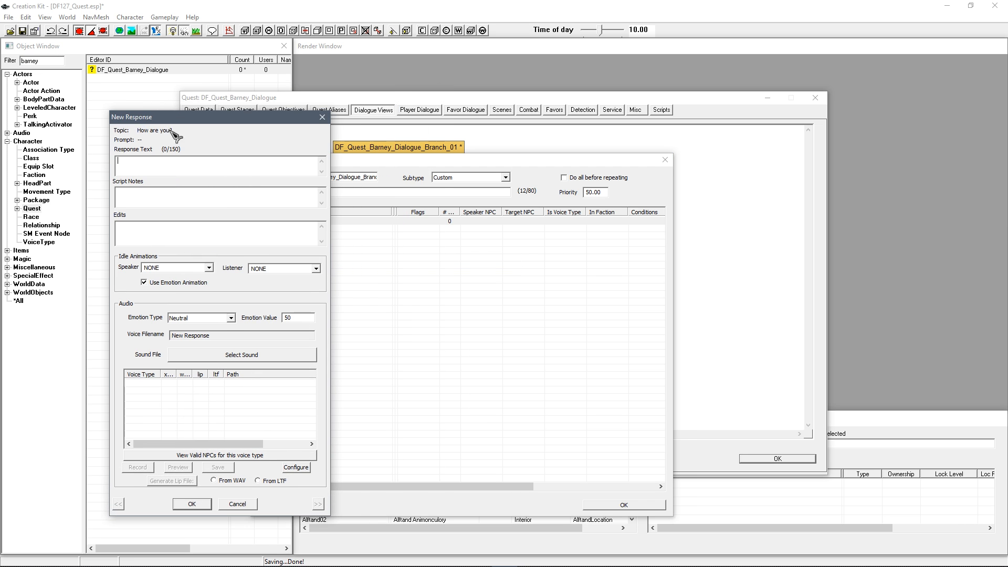
pyautogui.click(178, 164)
pyautogui.moveTo(197, 120); pyautogui.dragTo(272, 141)
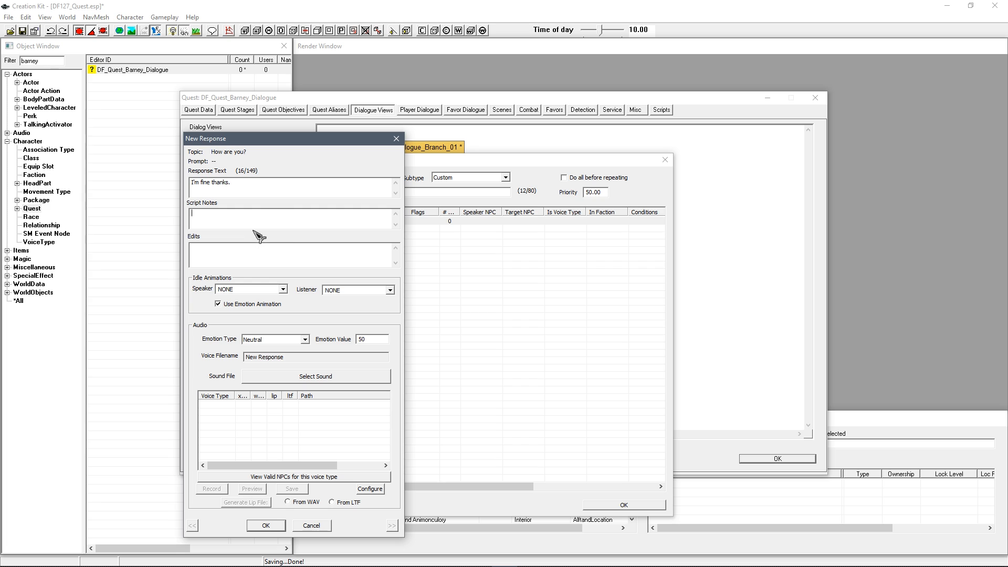
# Look through the idle animations available for the response's speaker, such as IdleLaugh, and leave the speaker animation at NONE.
pyautogui.click(216, 251)
pyautogui.click(273, 289)
pyautogui.click(275, 289)
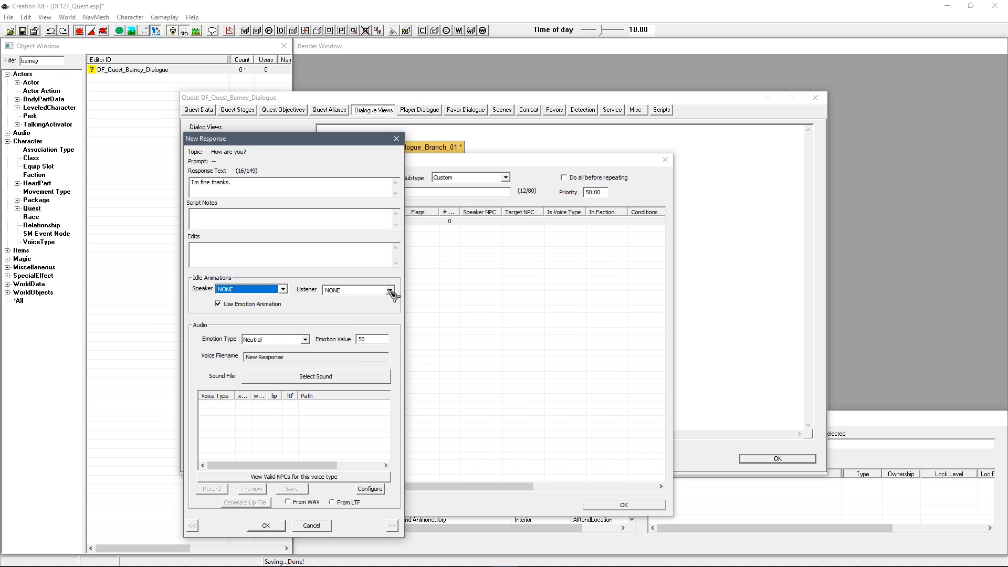
pyautogui.click(254, 291)
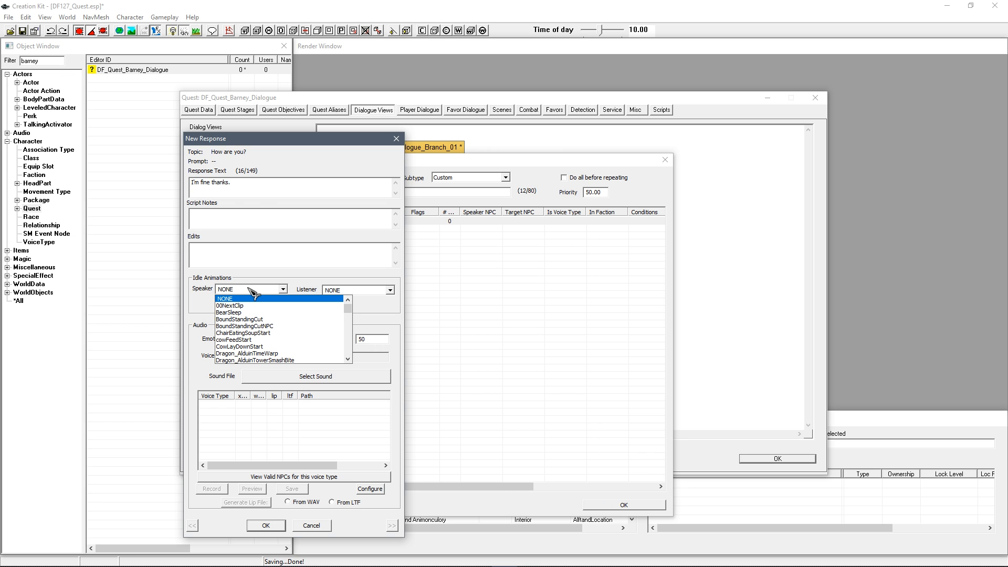
pyautogui.press('i')
pyautogui.scroll(-10, 267, 320)
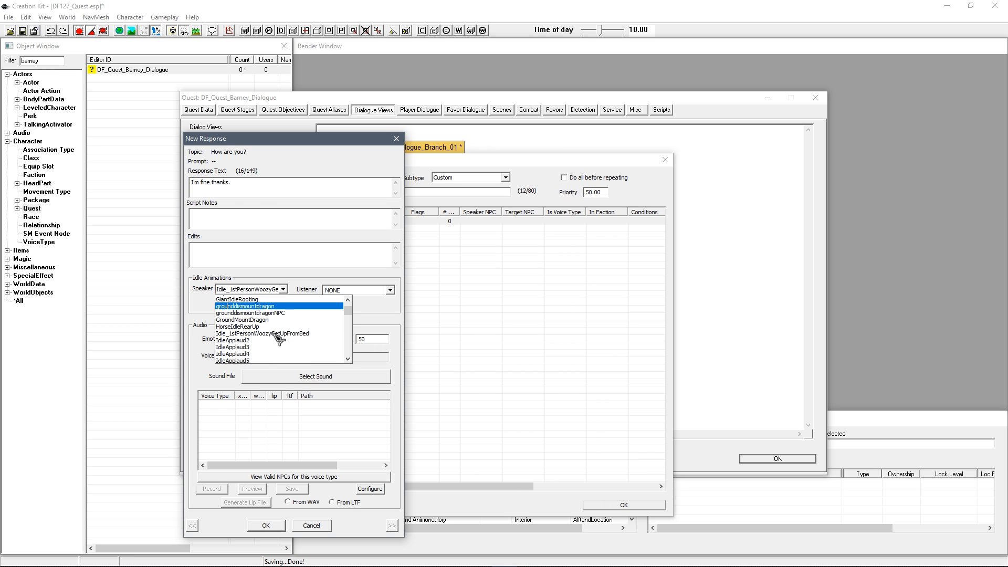
pyautogui.scroll(-6, 274, 332)
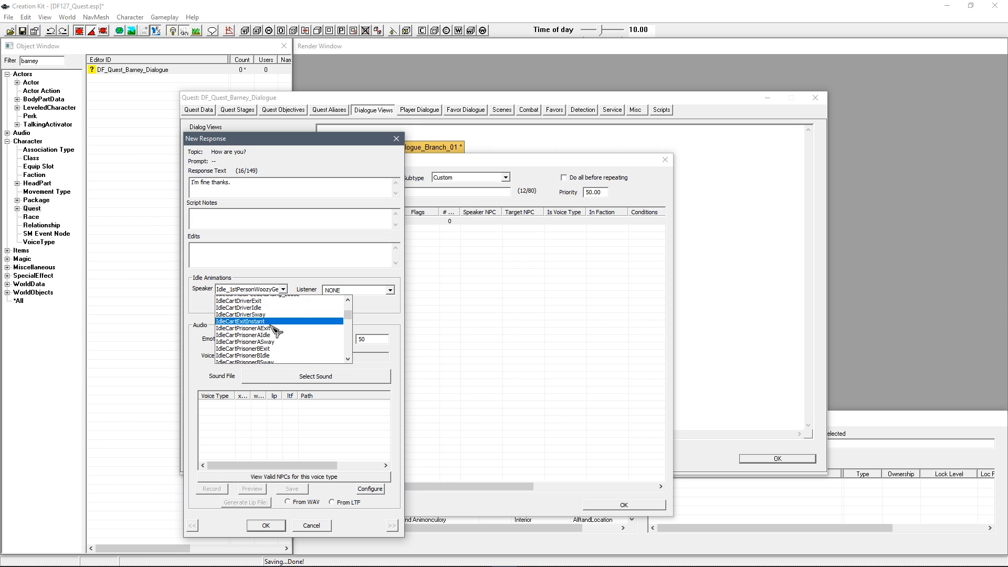
pyautogui.scroll(-8, 271, 328)
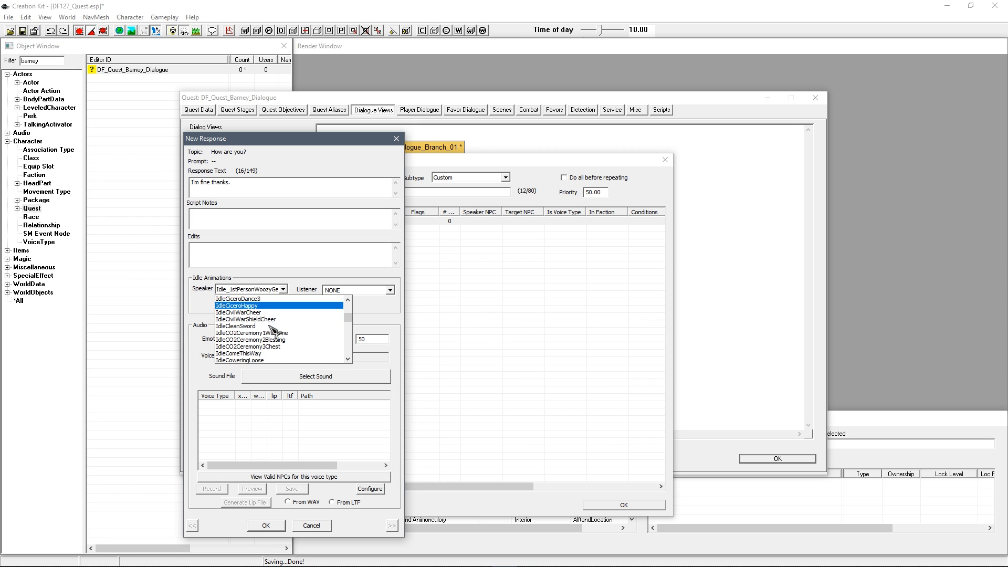
pyautogui.scroll(-1, 273, 331)
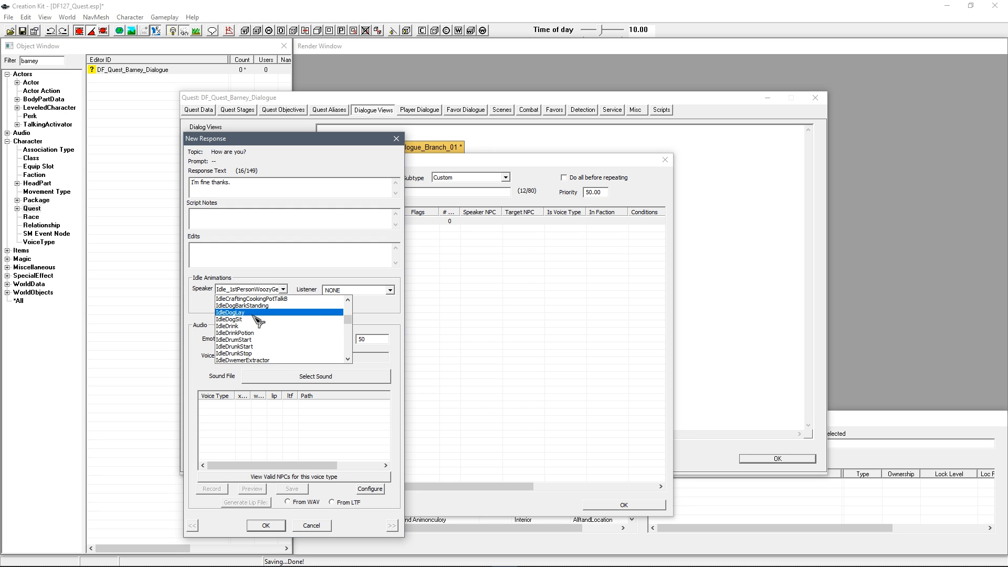
pyautogui.scroll(-4, 262, 324)
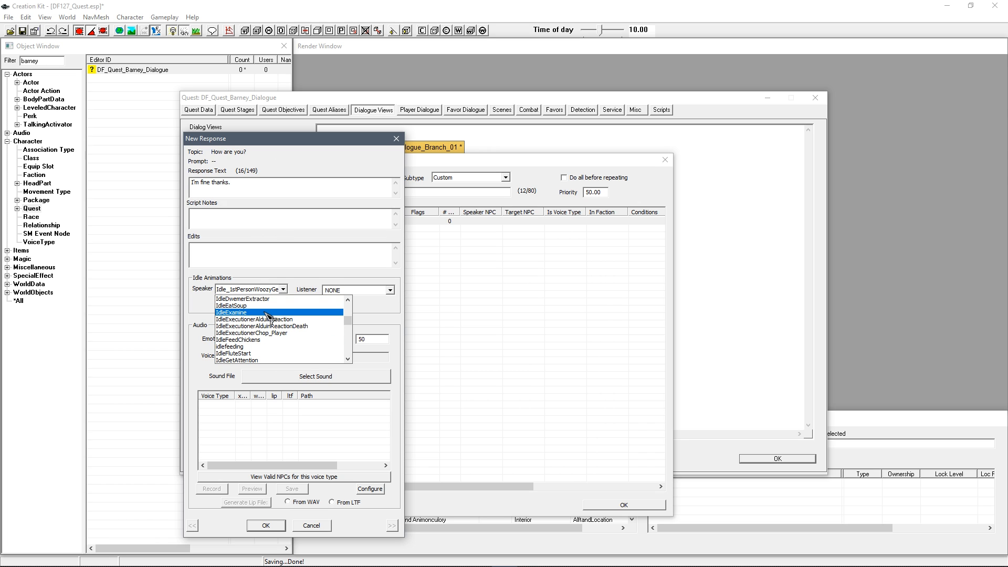
pyautogui.write('idlel')
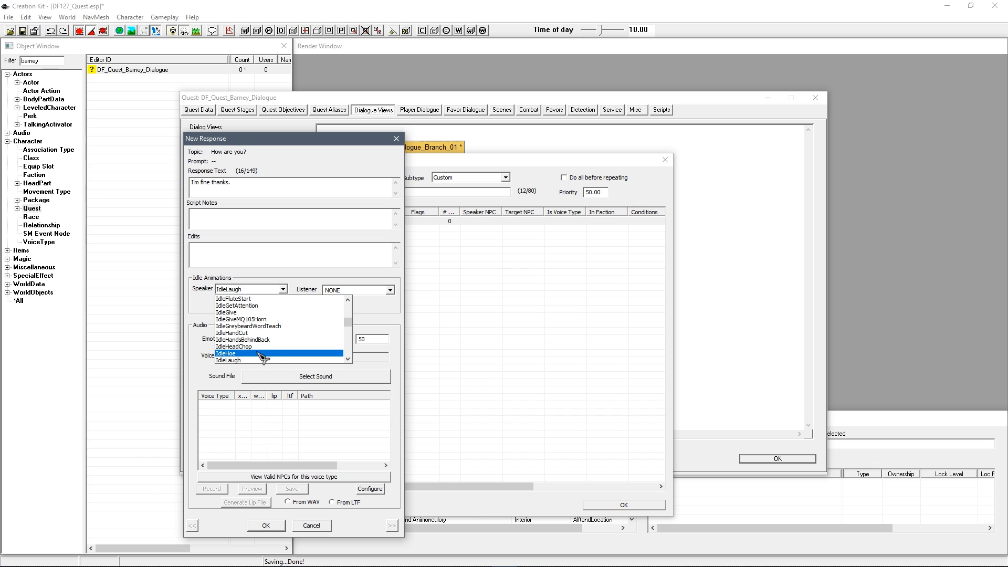
pyautogui.scroll(10, 339, 329)
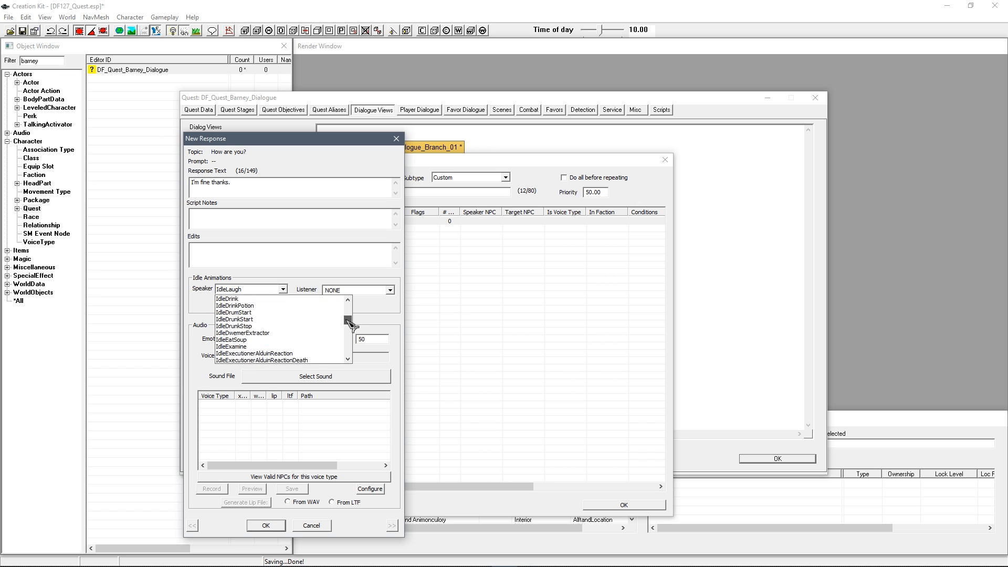
pyautogui.click(314, 300)
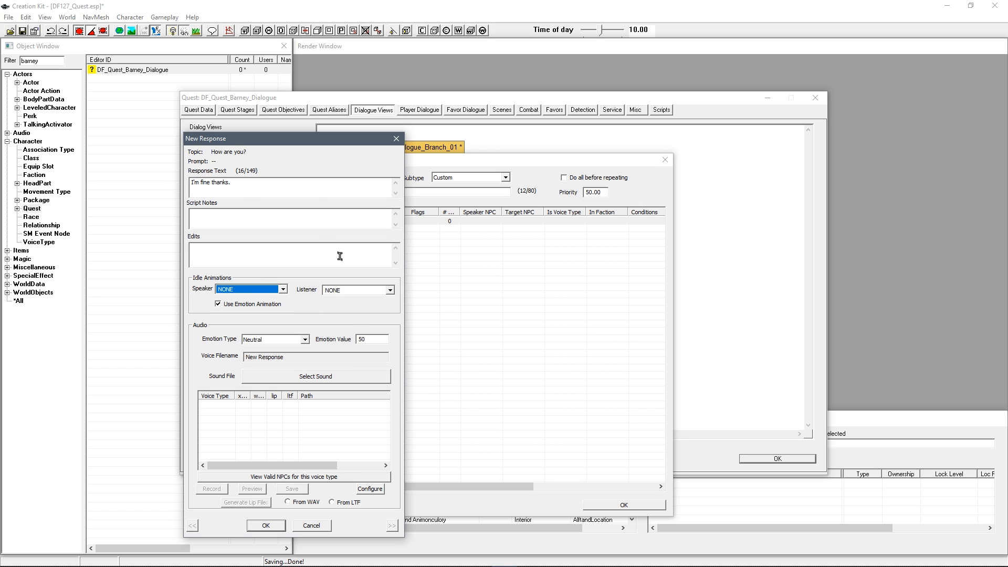
pyautogui.click(298, 264)
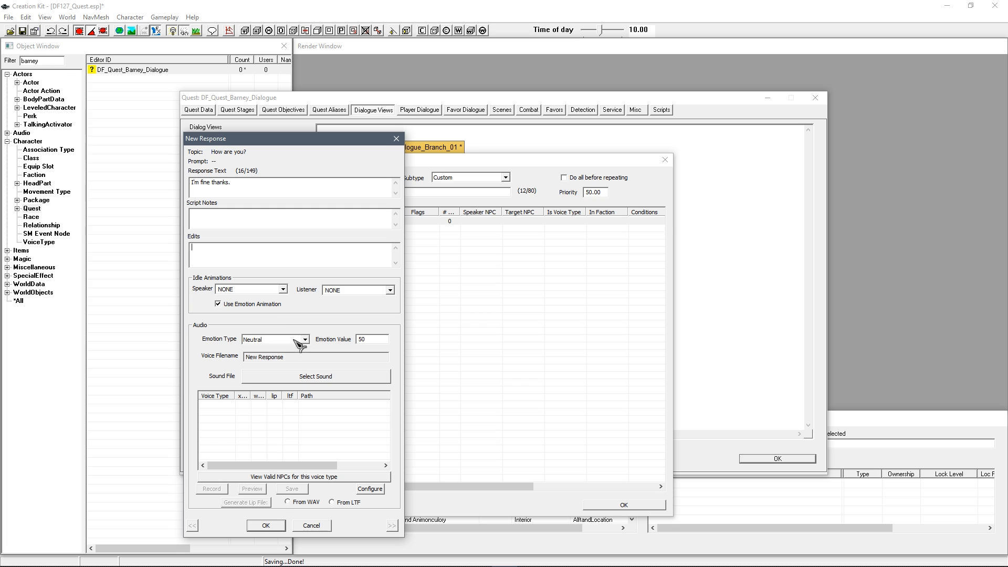
# Set the response's emotion type to Happy and confirm the new response.
pyautogui.click(270, 341)
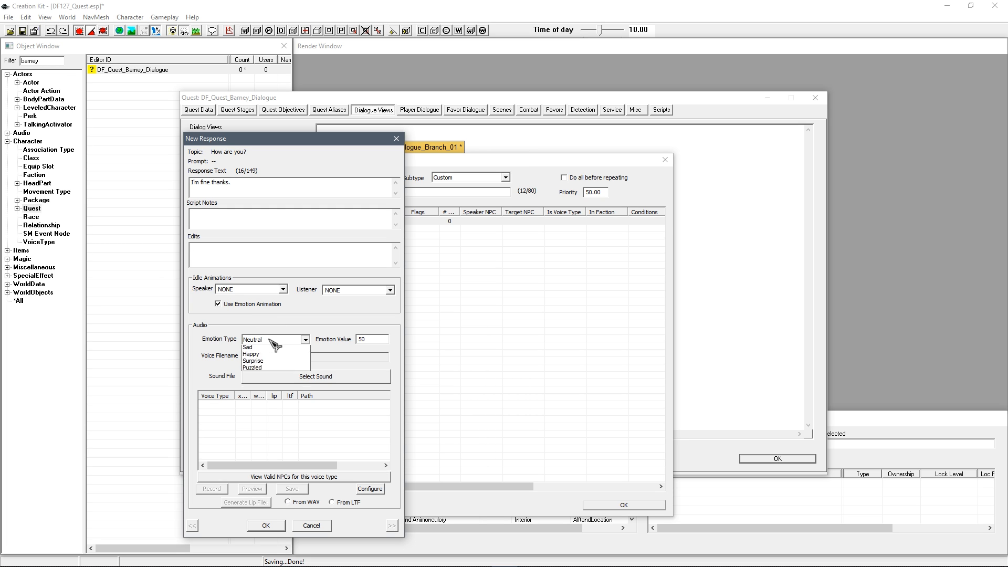
pyautogui.click(277, 384)
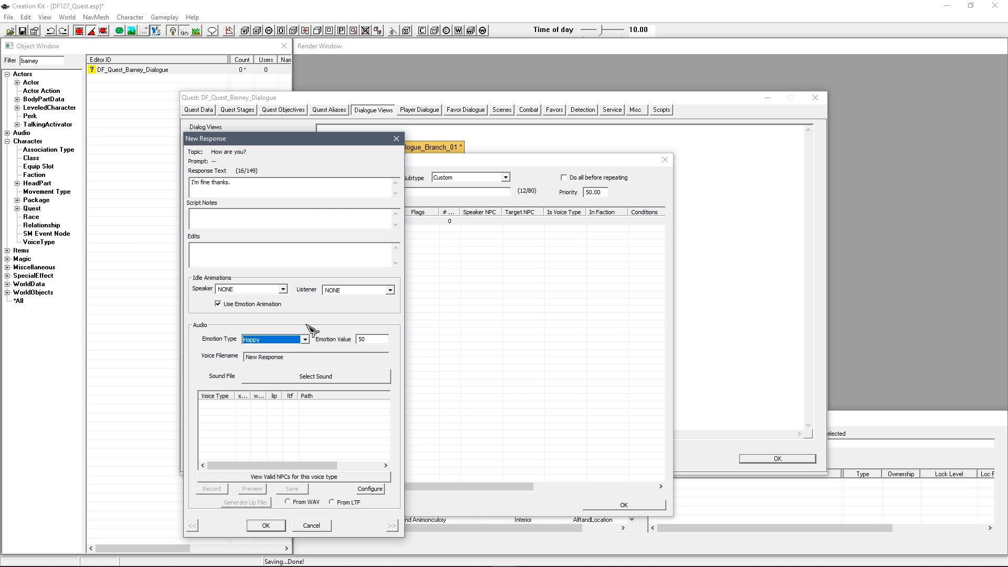
pyautogui.doubleClick(374, 340)
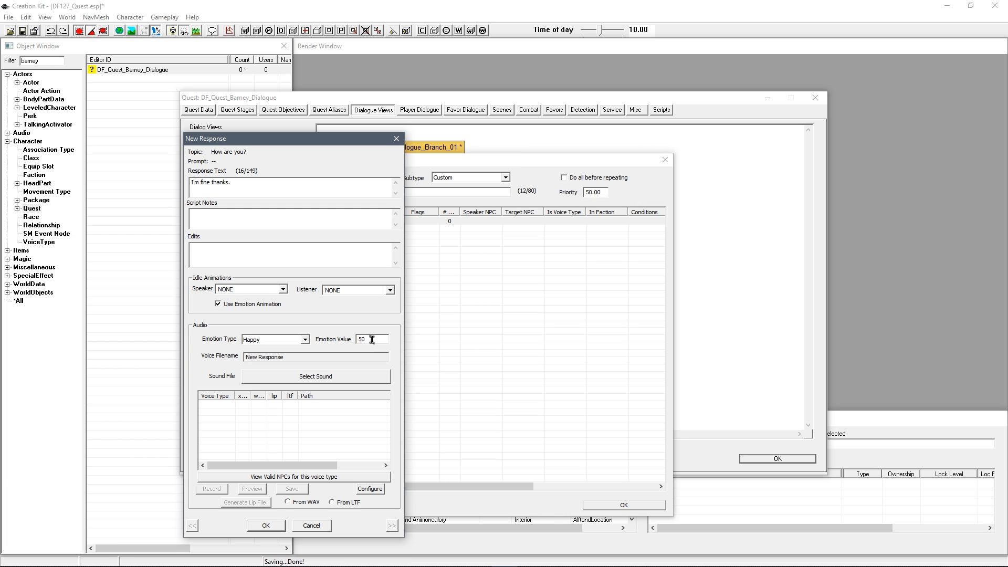
pyautogui.click(284, 342)
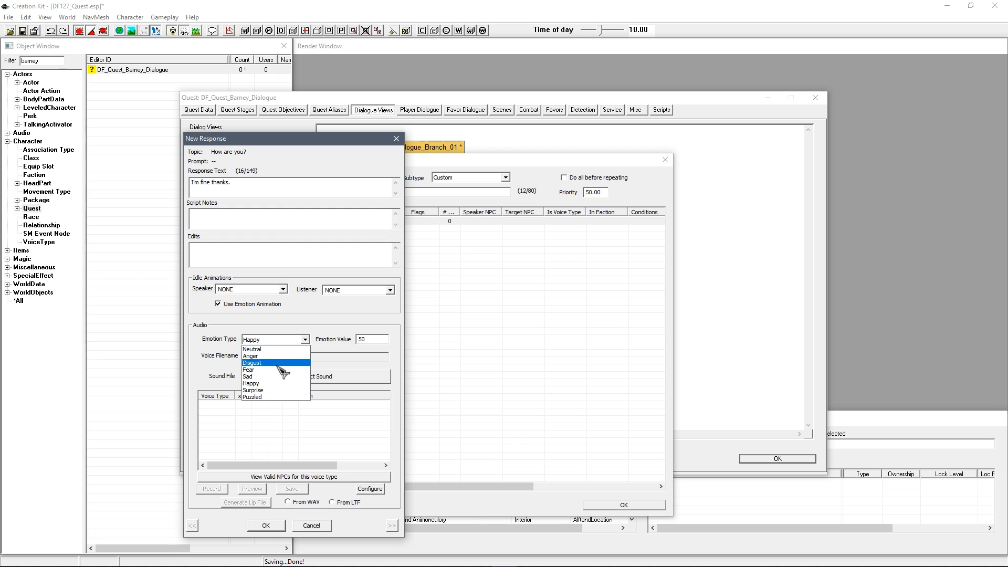
pyautogui.click(292, 326)
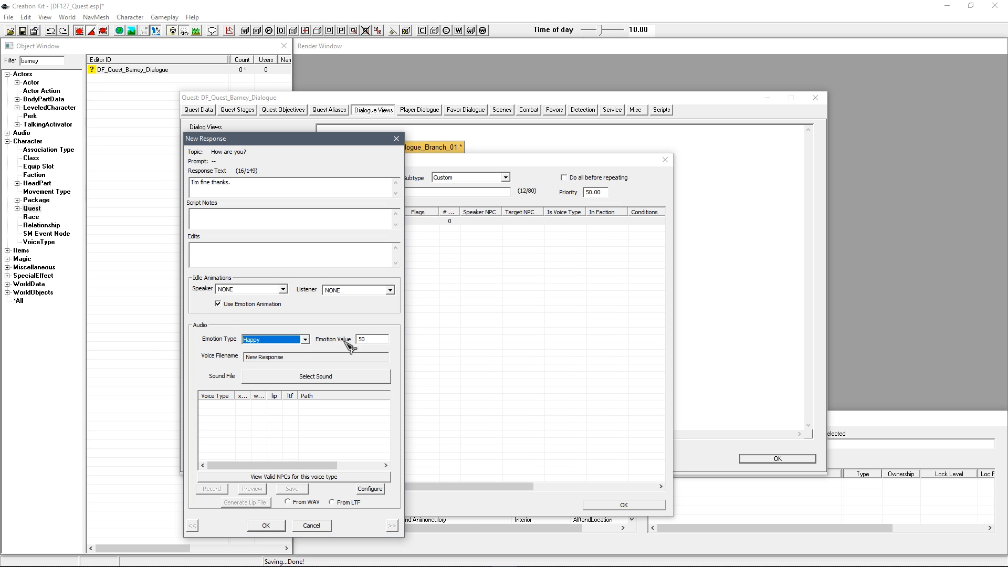
pyautogui.click(368, 338)
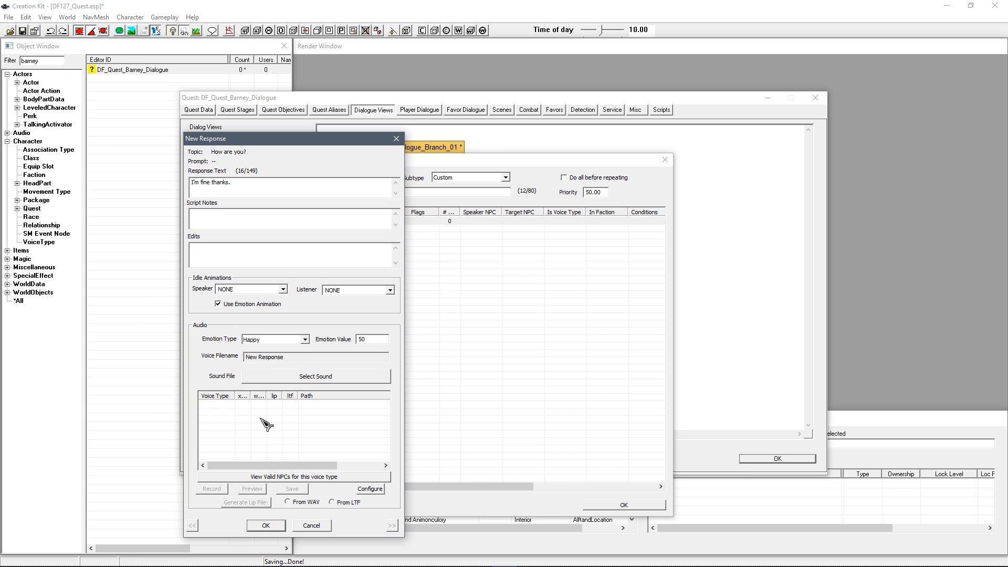
pyautogui.click(267, 525)
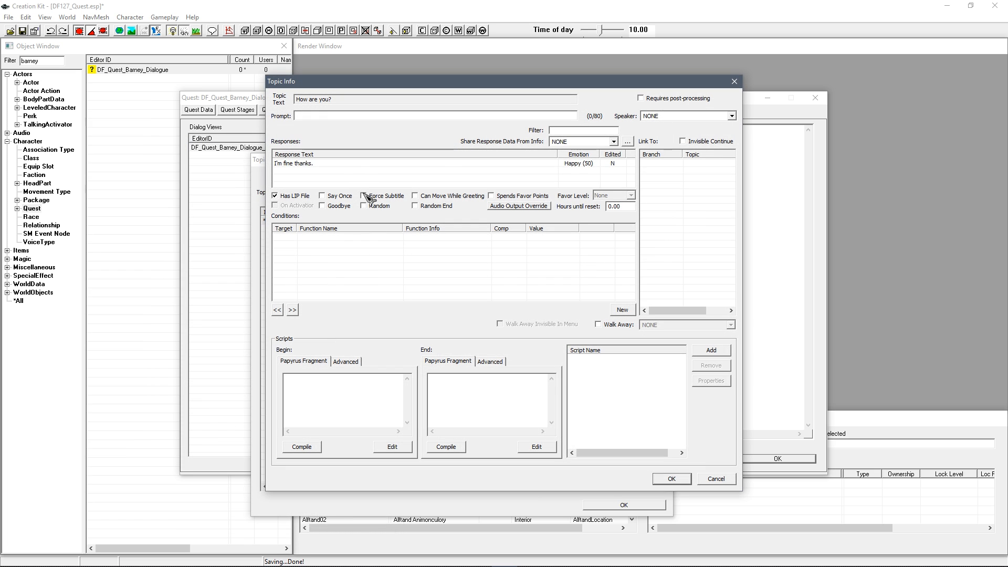
# Add a GetIsID condition to the topic info, run on Subject, requiring actor DF_Actor_BarneyBlue to equal 1.
pyautogui.click(356, 167)
pyautogui.moveTo(364, 83); pyautogui.dragTo(434, 83)
pyautogui.rightClick(447, 254)
pyautogui.click(452, 261)
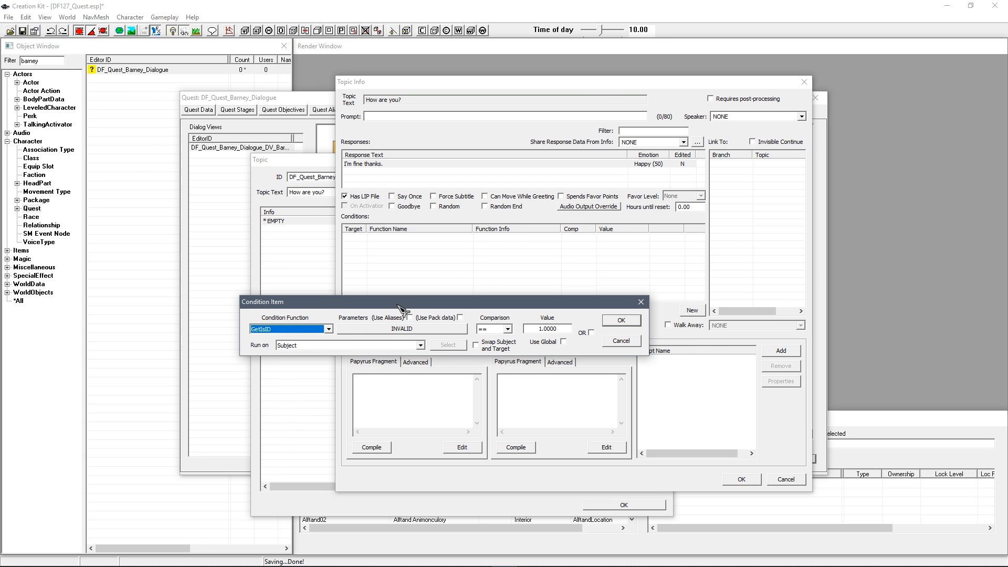
pyautogui.moveTo(397, 306); pyautogui.dragTo(393, 331)
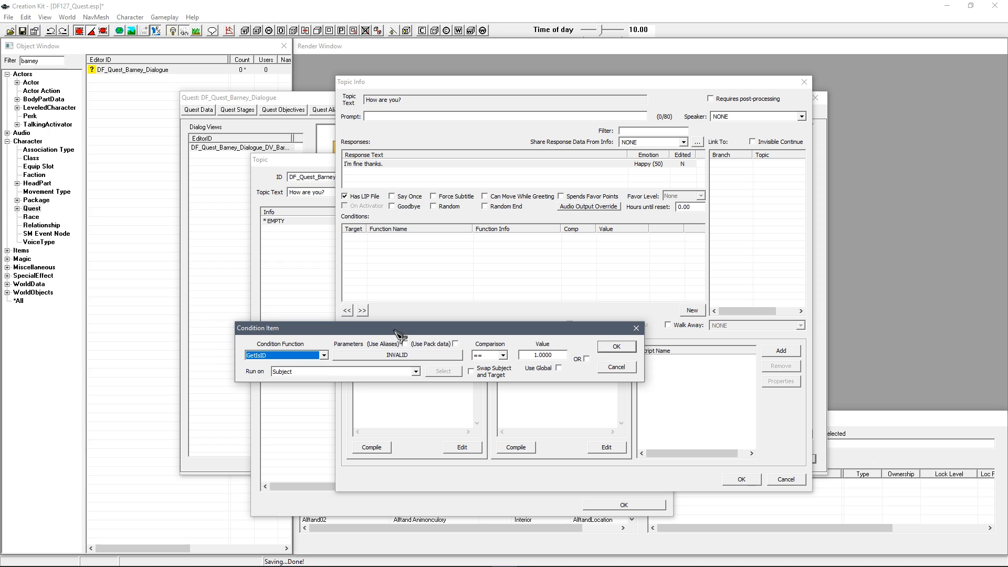
pyautogui.click(292, 357)
pyautogui.click(290, 356)
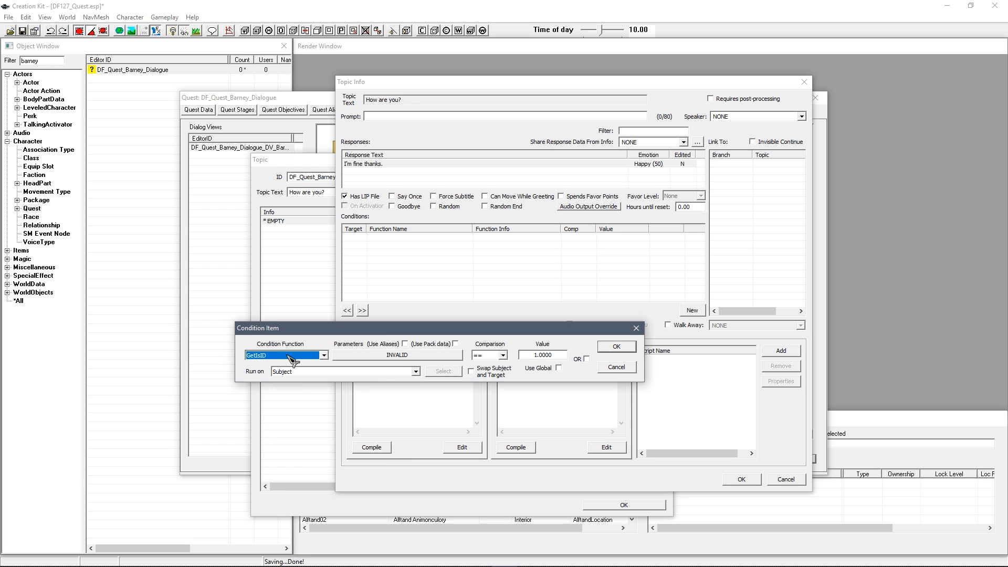
pyautogui.click(402, 357)
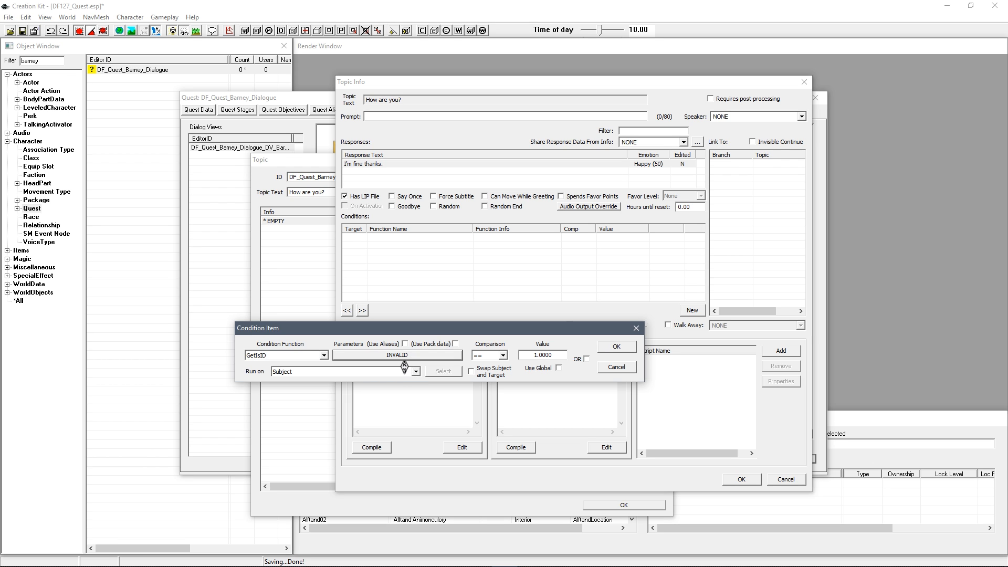
pyautogui.write('df')
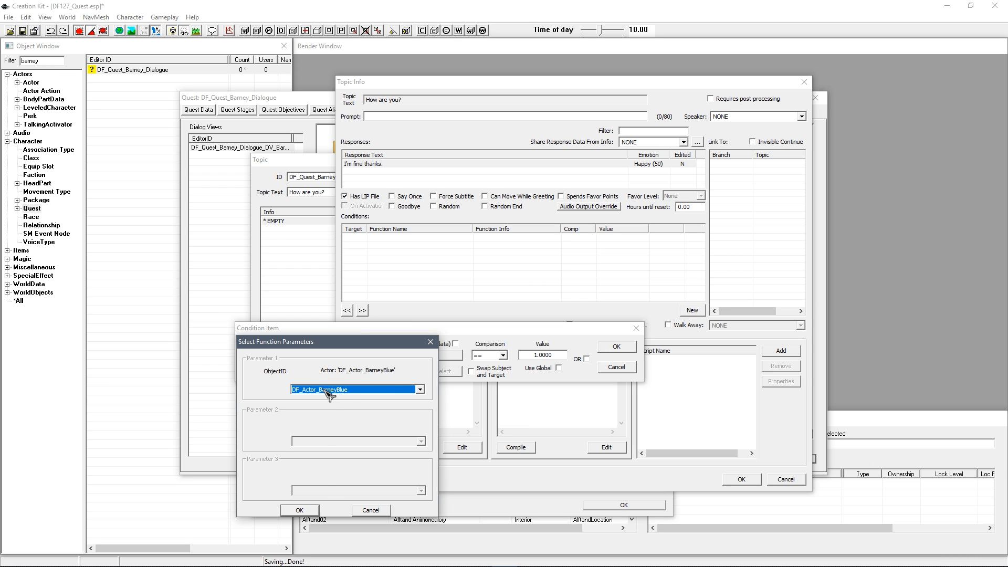
pyautogui.click(313, 510)
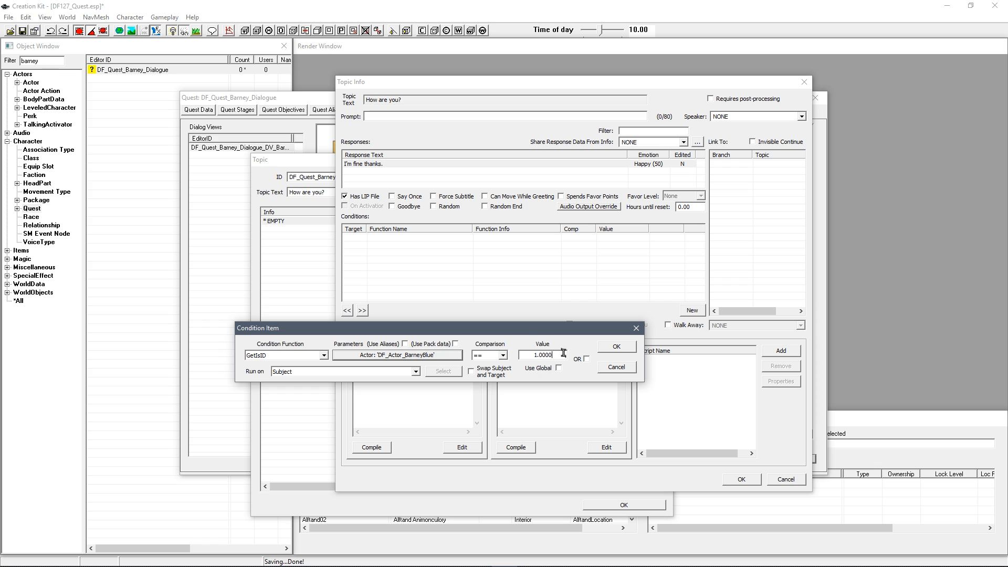
pyautogui.click(610, 348)
pyautogui.click(467, 238)
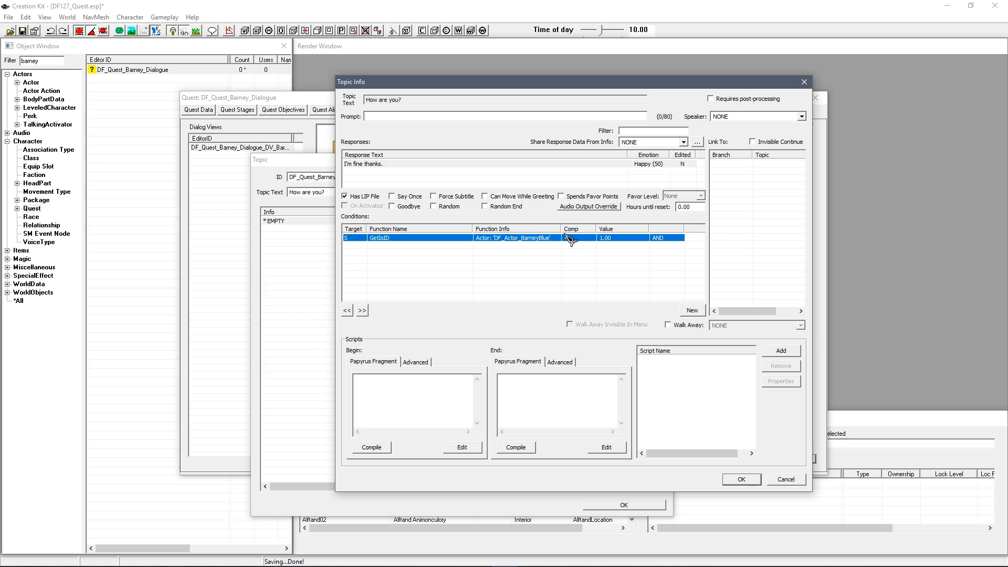
pyautogui.click(555, 247)
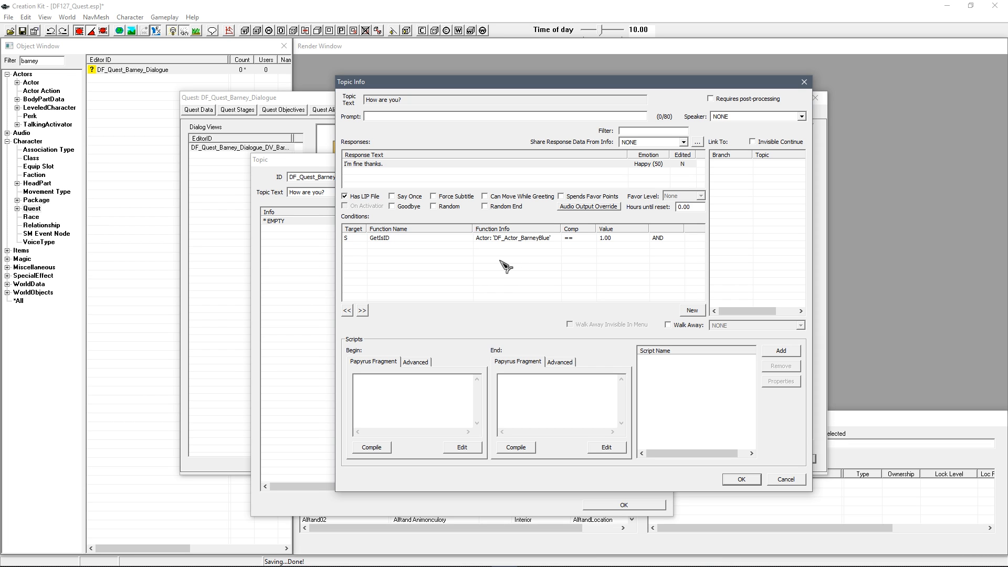
pyautogui.click(418, 184)
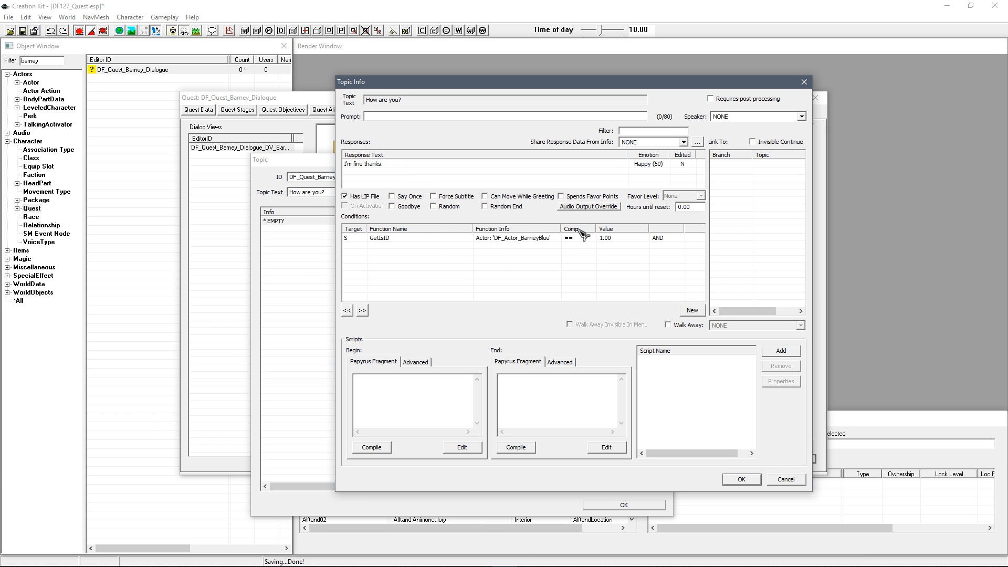
pyautogui.rightClick(525, 254)
pyautogui.click(536, 267)
pyautogui.click(436, 299)
pyautogui.scroll(-10, 407, 346)
pyautogui.click(456, 289)
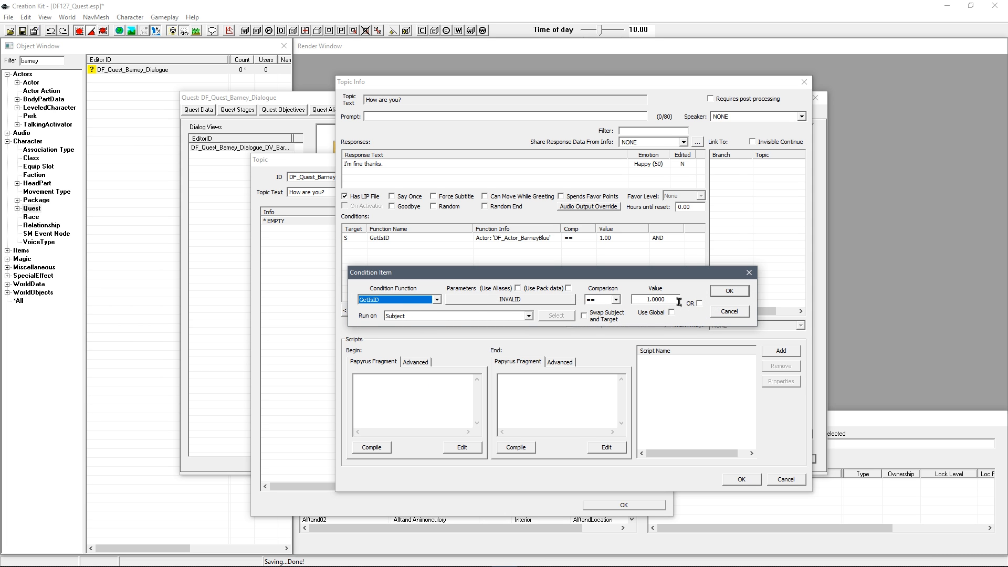
pyautogui.click(728, 312)
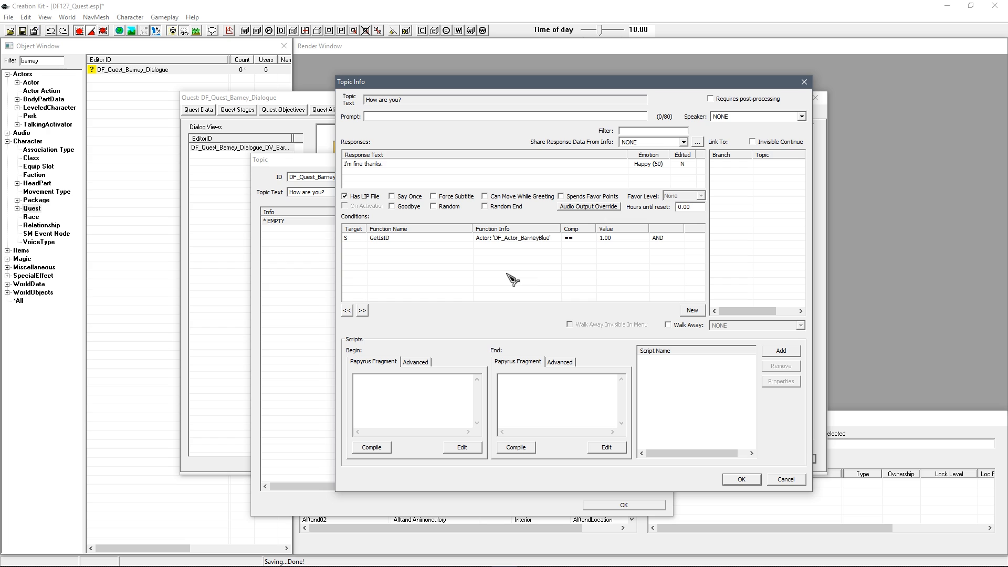
pyautogui.click(519, 239)
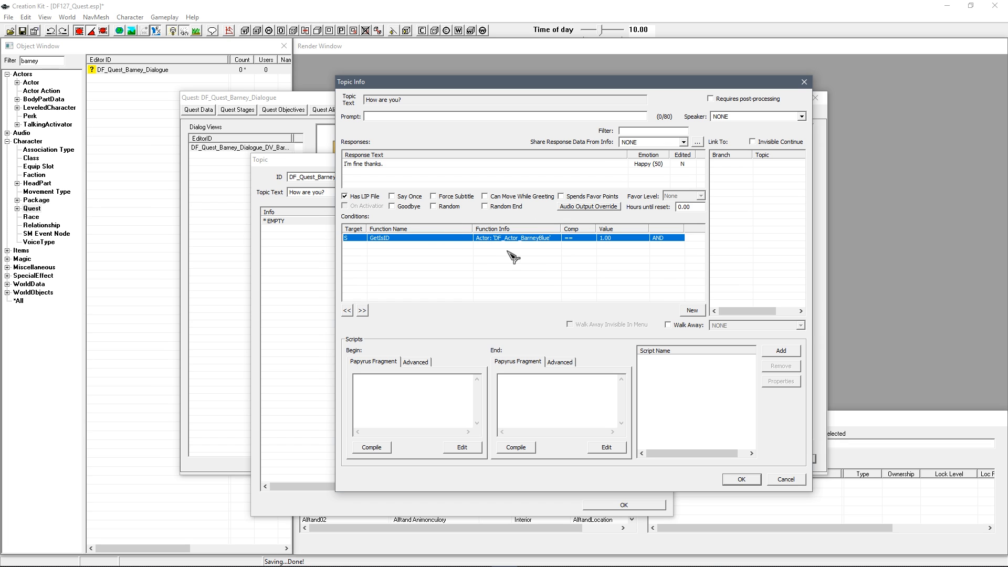
pyautogui.click(476, 262)
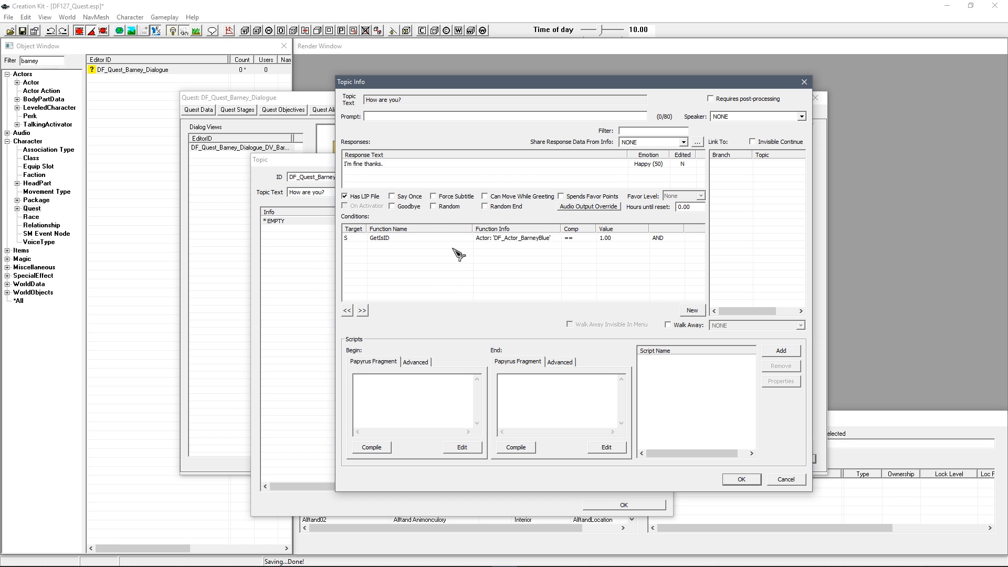
# Reopen the "I'm fine thanks." response, widen its Voice Type column and review the voice filename.
pyautogui.click(393, 164)
pyautogui.click(399, 181)
pyautogui.doubleClick(383, 164)
pyautogui.moveTo(288, 139); pyautogui.dragTo(346, 121)
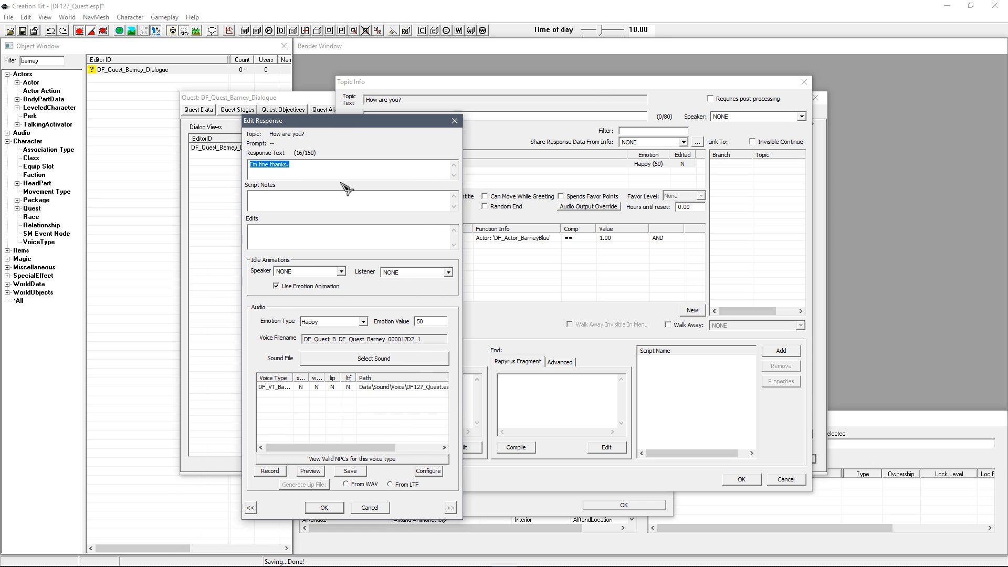
pyautogui.moveTo(293, 379); pyautogui.dragTo(339, 379)
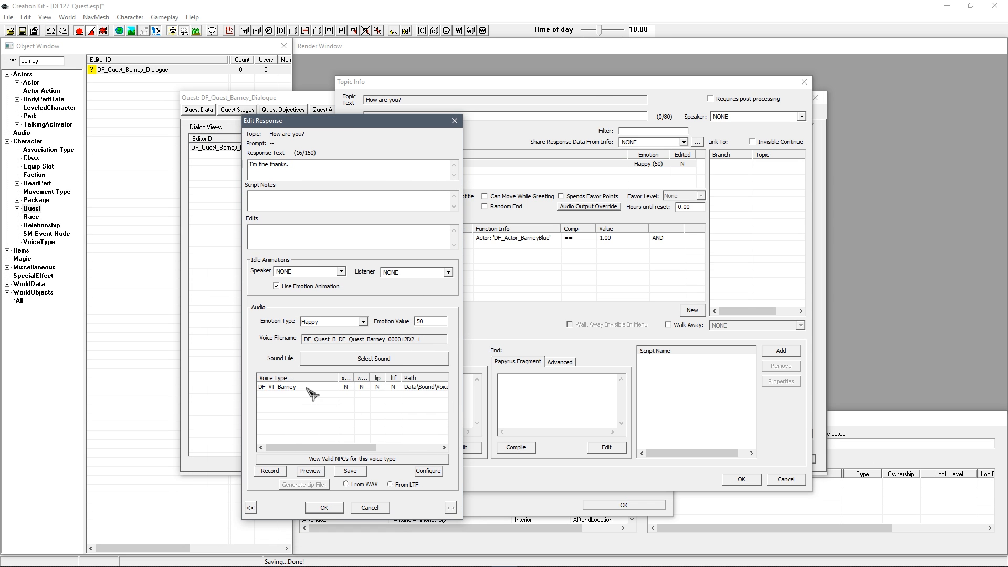
pyautogui.click(315, 387)
pyautogui.moveTo(431, 338); pyautogui.dragTo(286, 342)
pyautogui.click(339, 340)
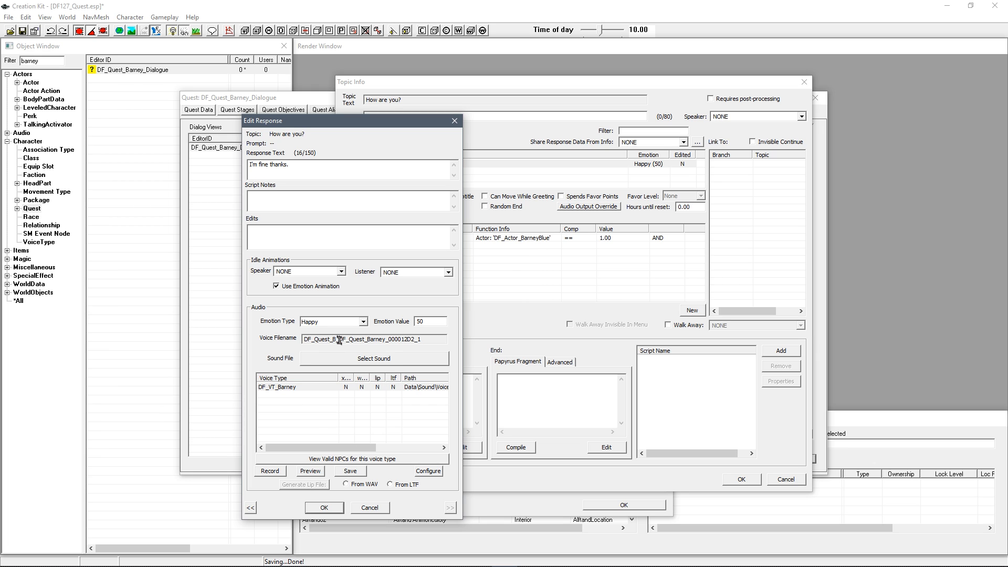
# Adjust the voice list columns to show xwm and wav in full, and examine the audio file status of DF_VT_Barney.
pyautogui.moveTo(340, 378)
pyautogui.mouseDown()
pyautogui.moveTo(327, 378)
pyautogui.moveTo(348, 377)
pyautogui.mouseUp()
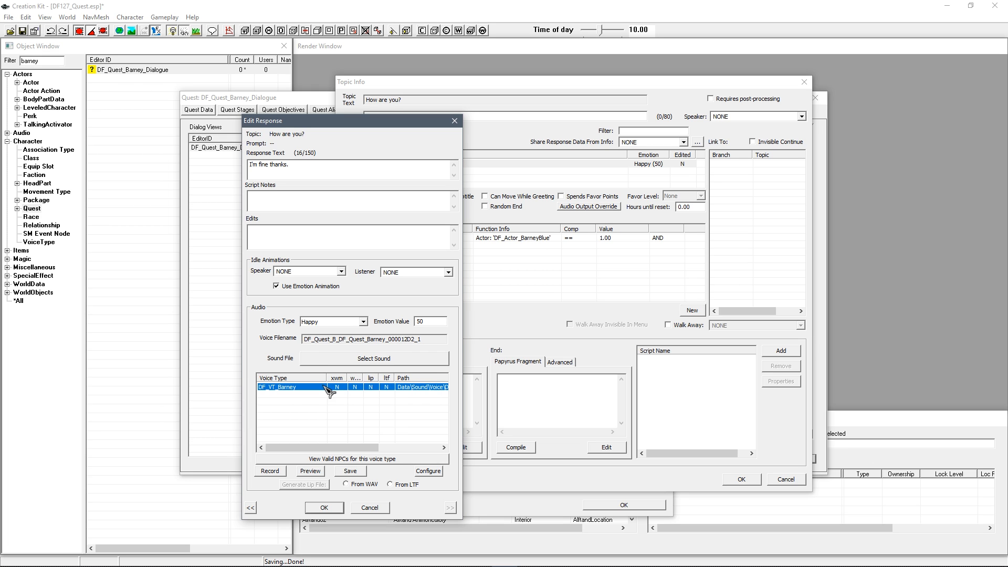
pyautogui.click(342, 405)
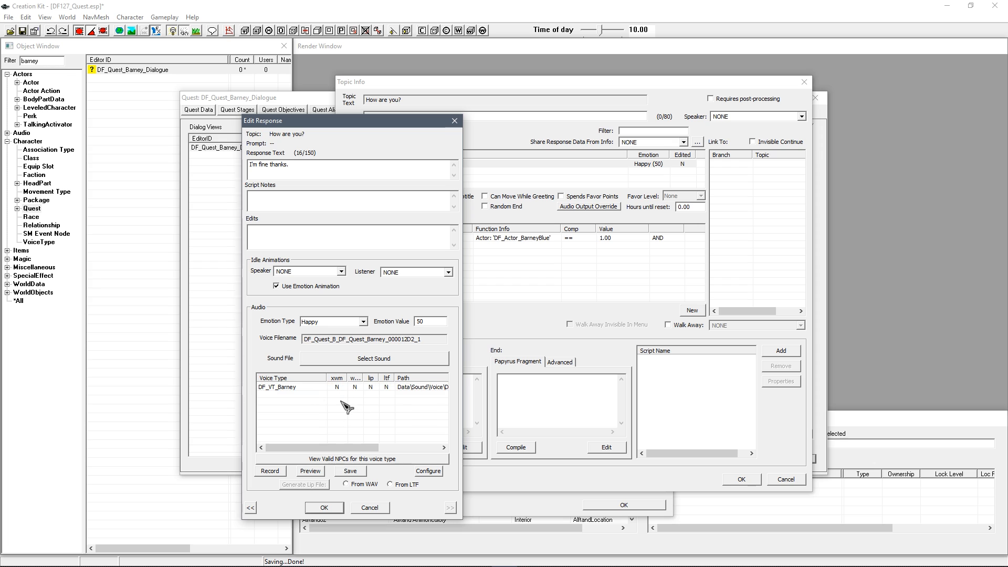
pyautogui.click(277, 387)
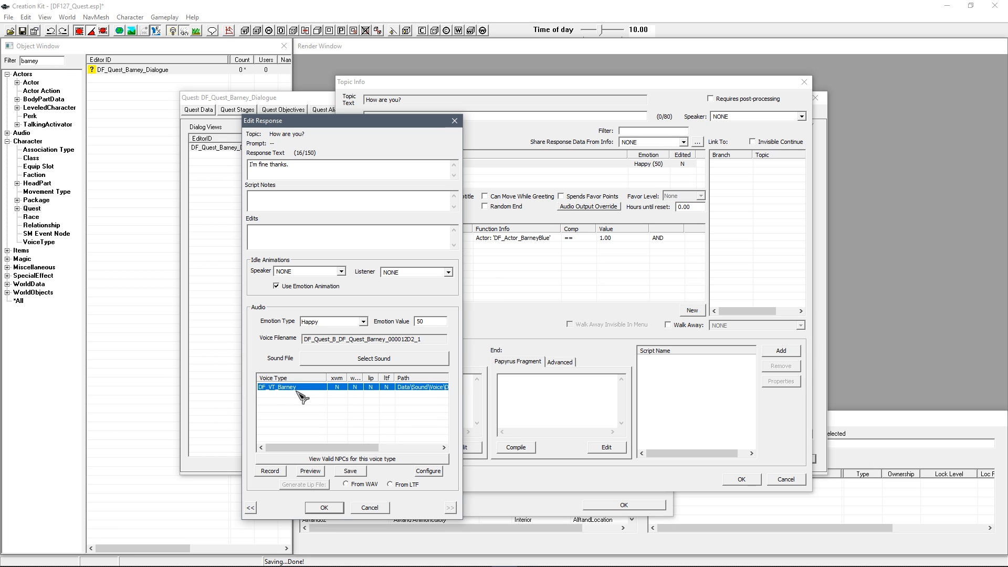
pyautogui.click(357, 413)
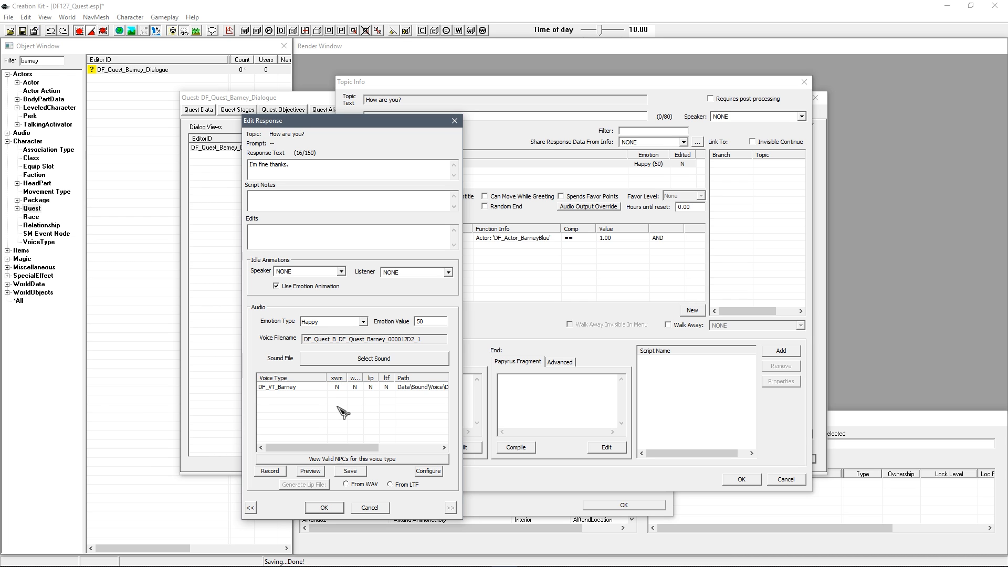
pyautogui.moveTo(326, 378); pyautogui.dragTo(361, 378)
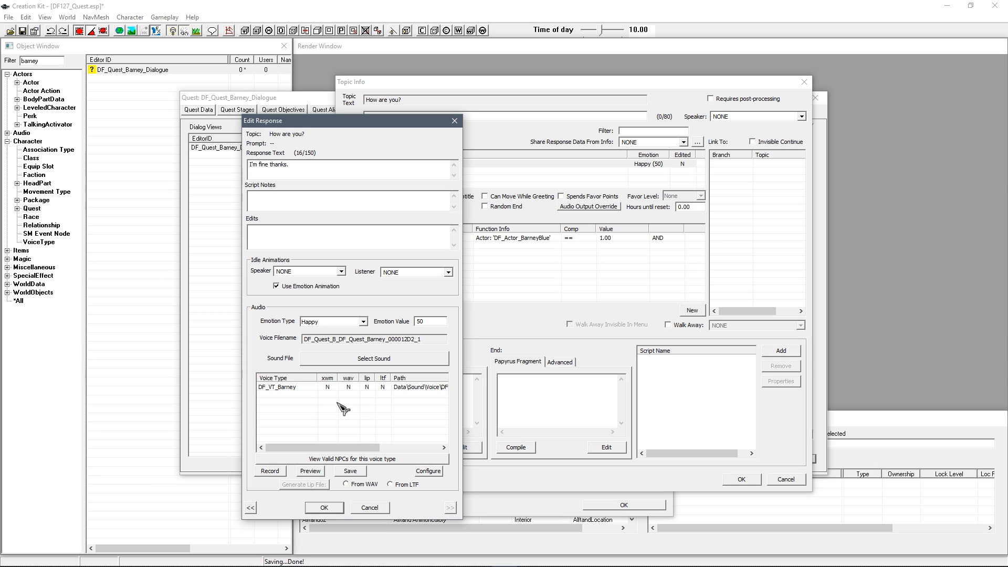
pyautogui.click(312, 389)
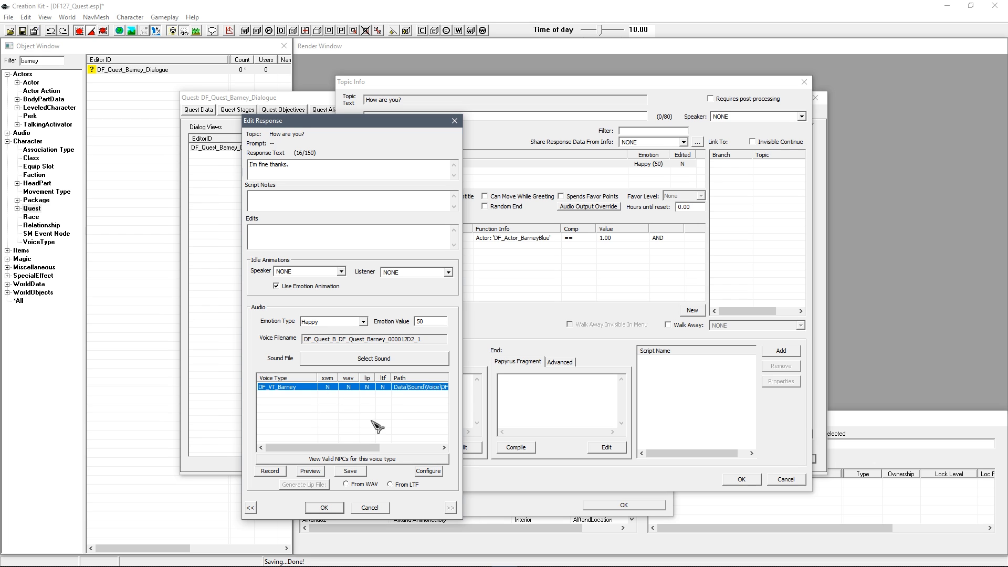
pyautogui.click(341, 406)
pyautogui.click(341, 391)
pyautogui.click(340, 407)
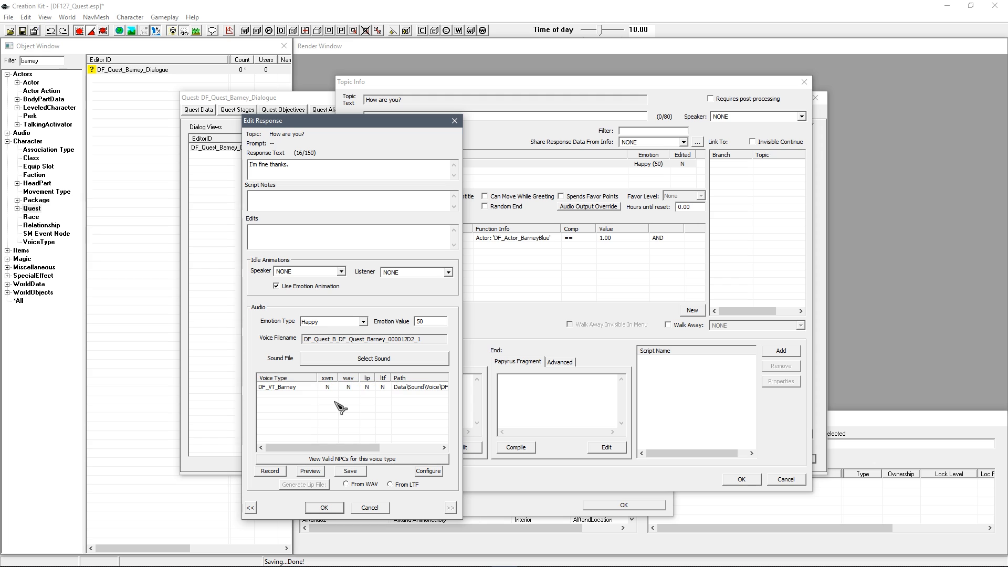
pyautogui.click(326, 389)
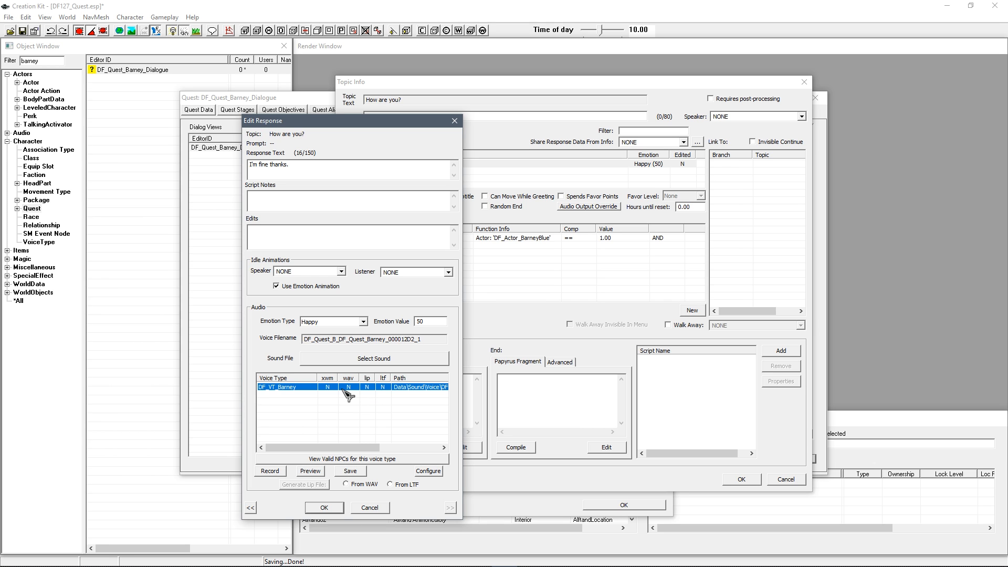
# Configure audio recording to use the Blue Yet Mic capture device with the 44100 Hz, 16-bit Mono format.
pyautogui.click(422, 471)
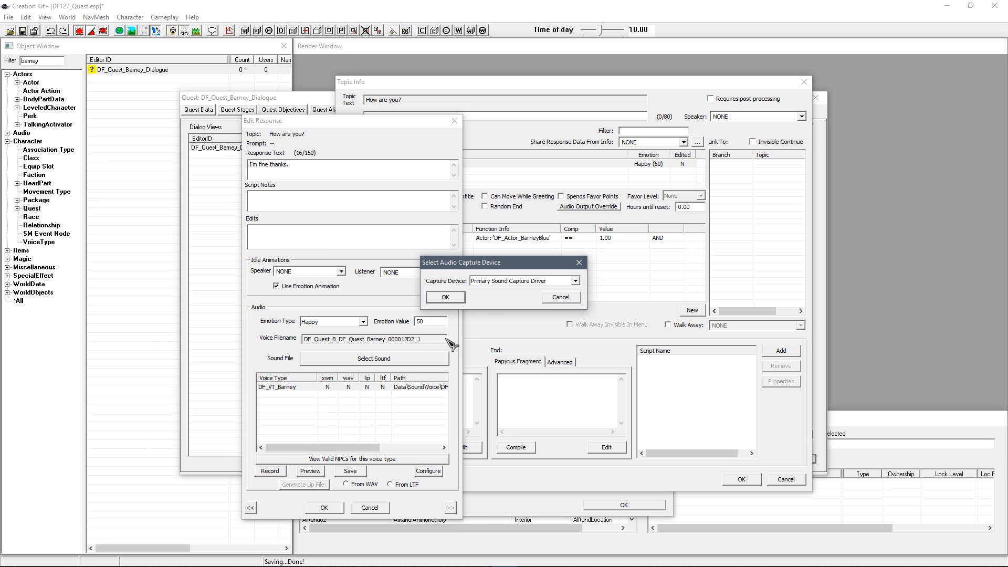
pyautogui.click(575, 281)
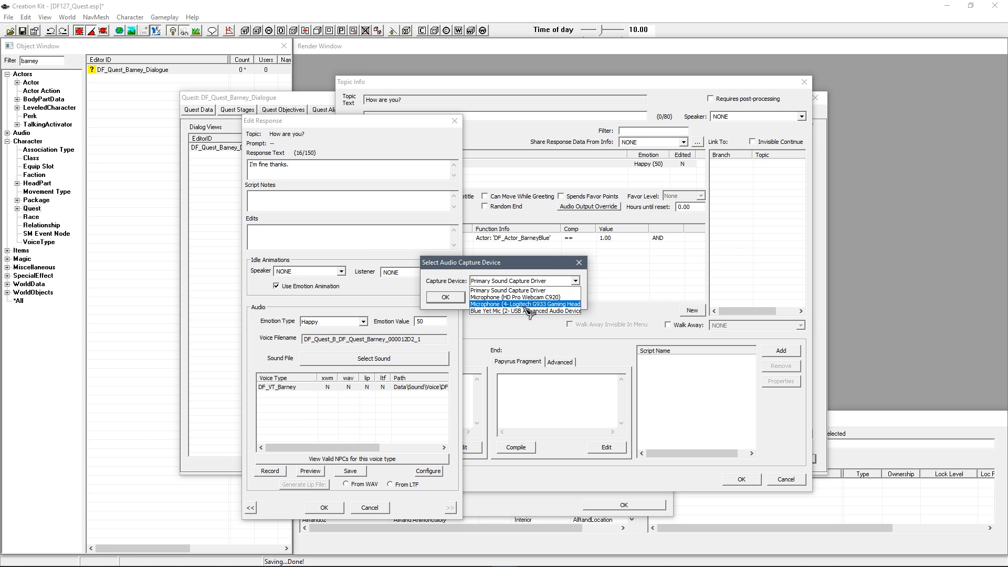
pyautogui.click(525, 311)
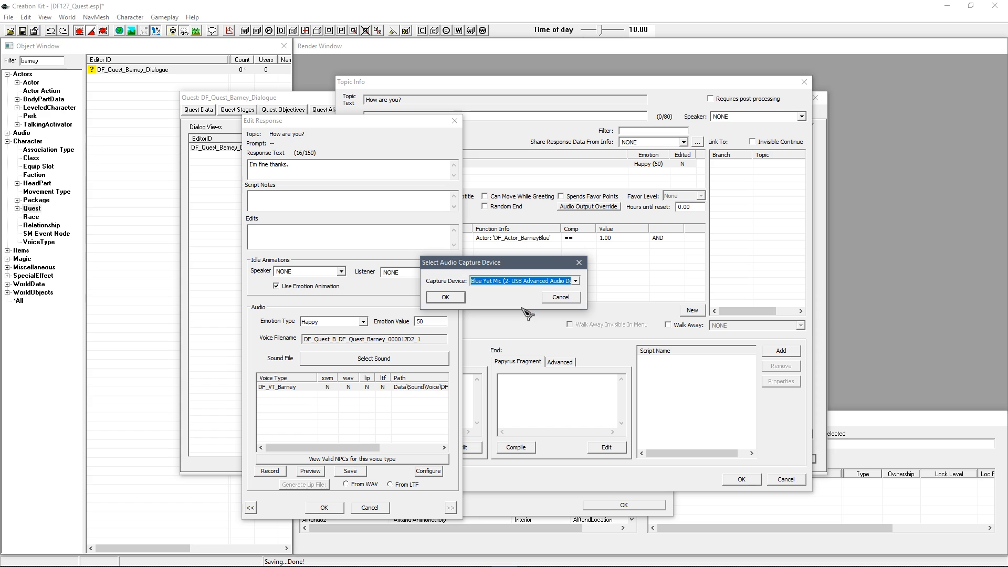
pyautogui.click(445, 297)
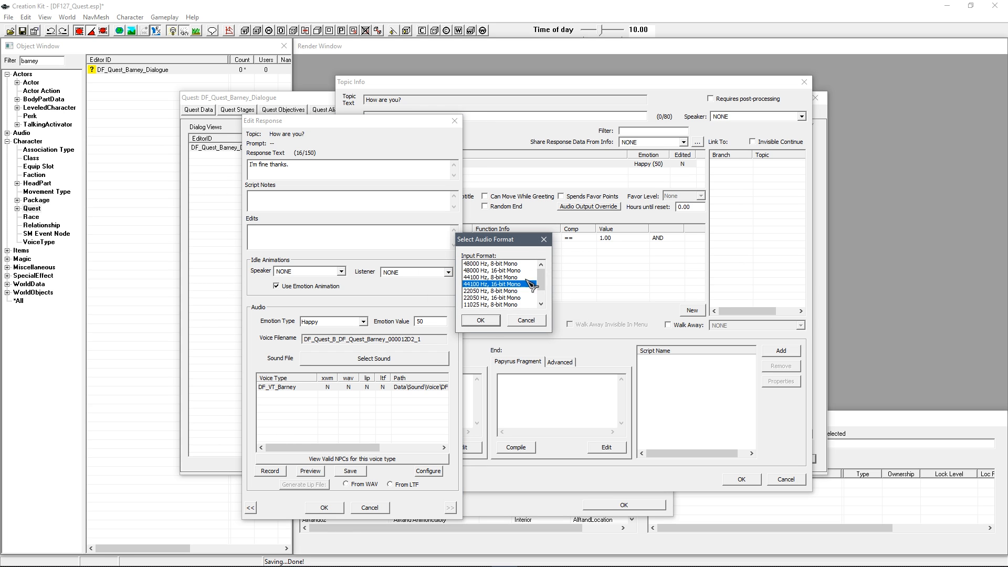
pyautogui.click(480, 320)
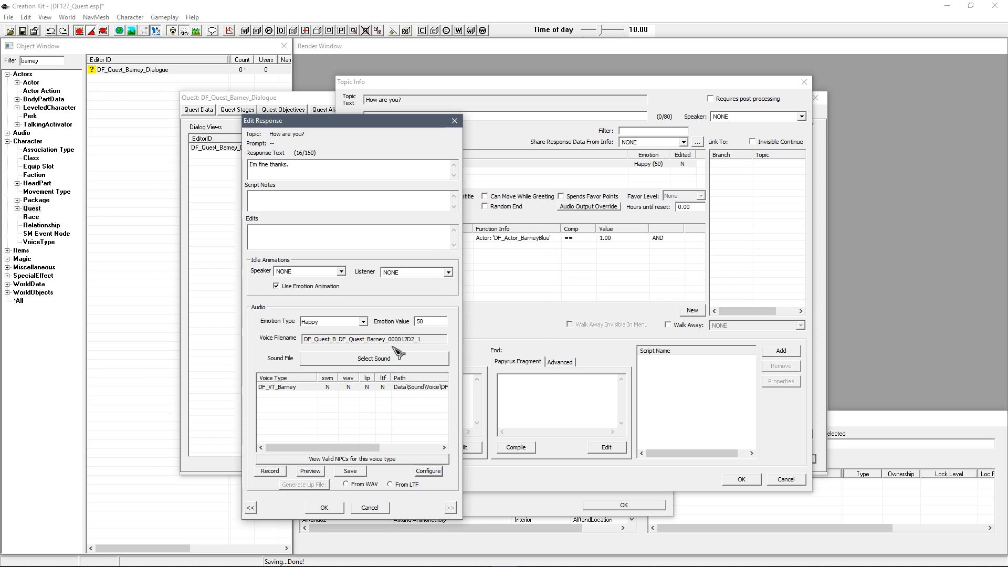
# Record and save the spoken line for voice type DF_VT_Barney, and preview the saved audio.
pyautogui.click(331, 388)
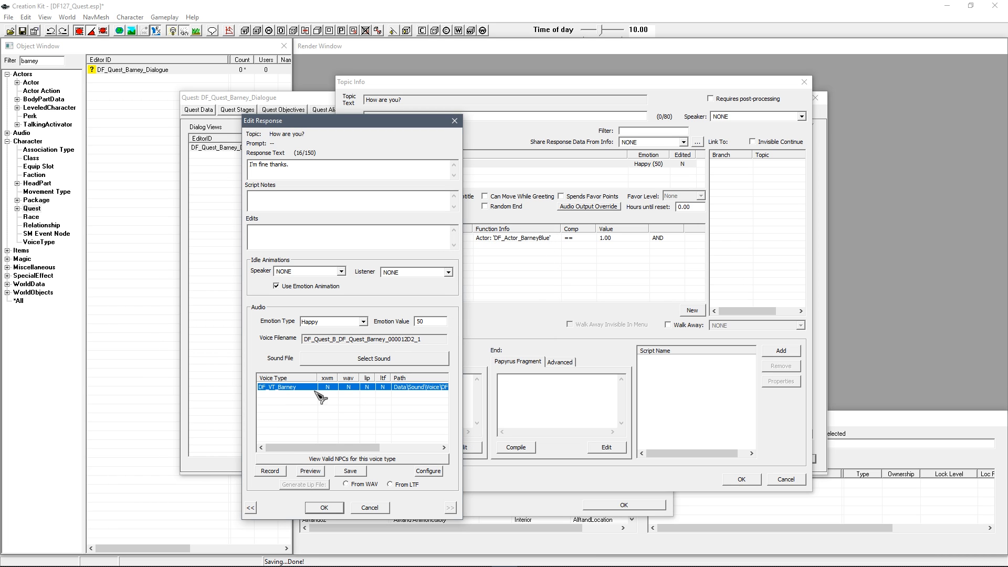
pyautogui.click(278, 472)
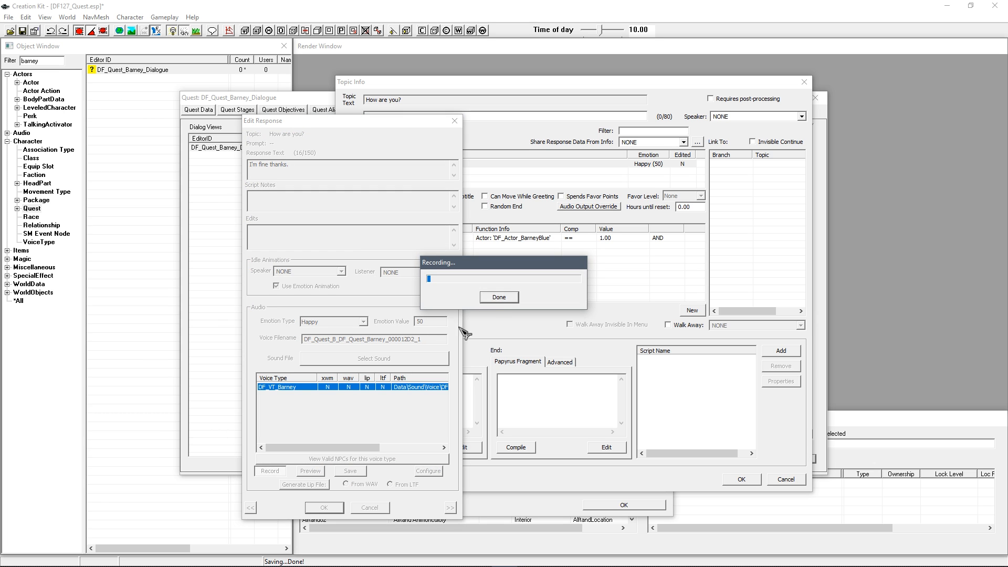
pyautogui.click(490, 298)
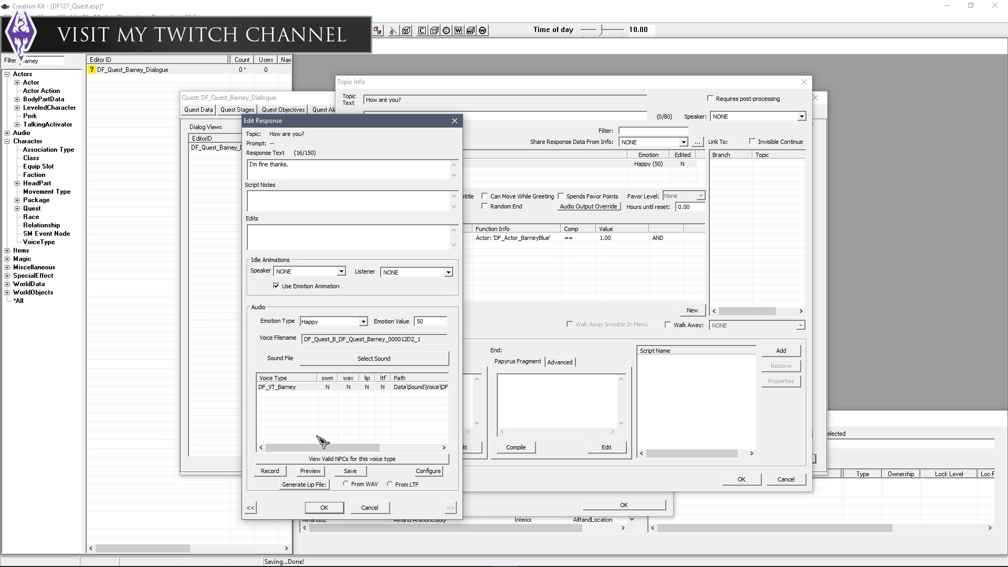
pyautogui.click(347, 471)
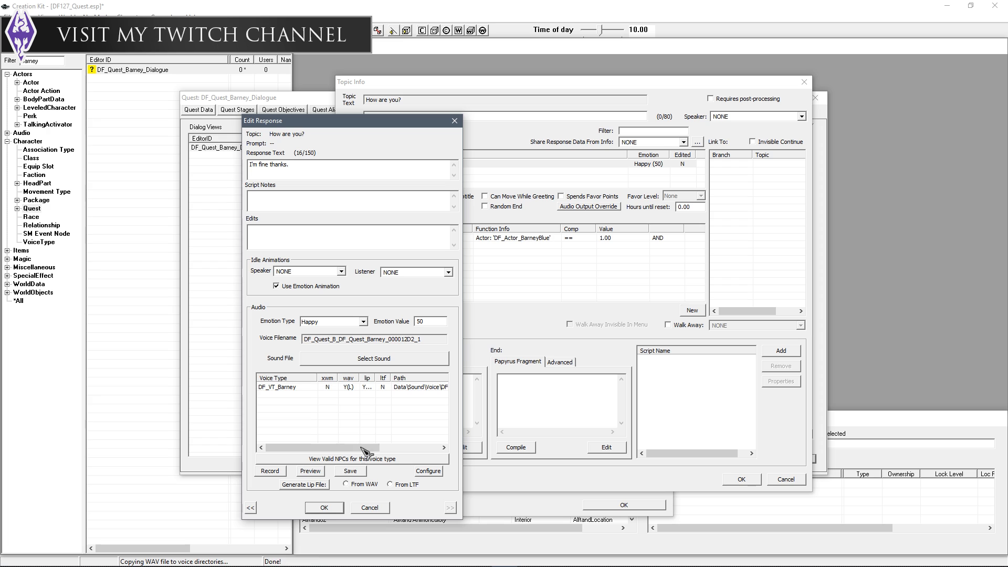
pyautogui.click(353, 388)
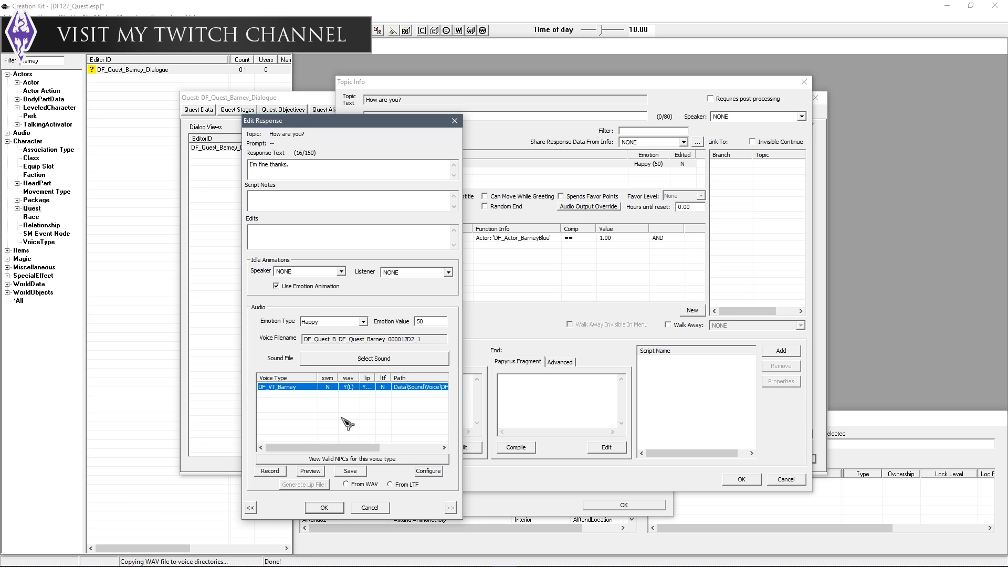
pyautogui.click(319, 472)
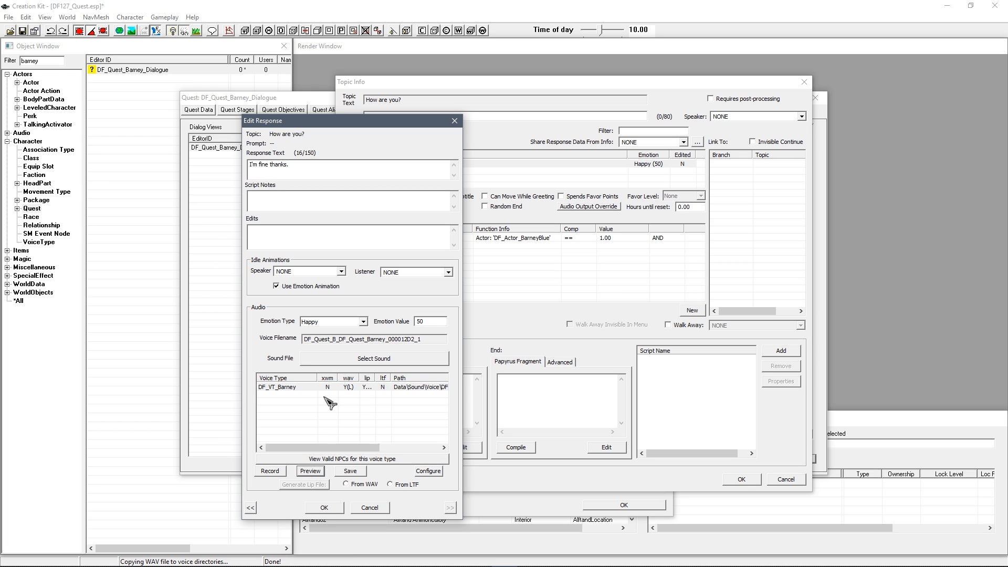
# Generate the response's lip file from the WAV and confirm the response.
pyautogui.click(357, 483)
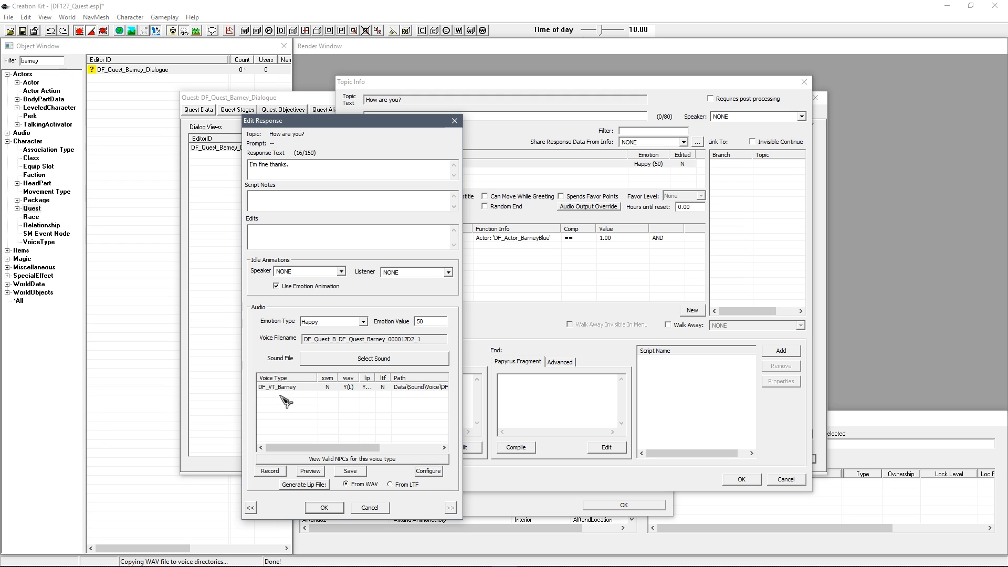
pyautogui.click(322, 485)
pyautogui.click(326, 507)
pyautogui.click(443, 290)
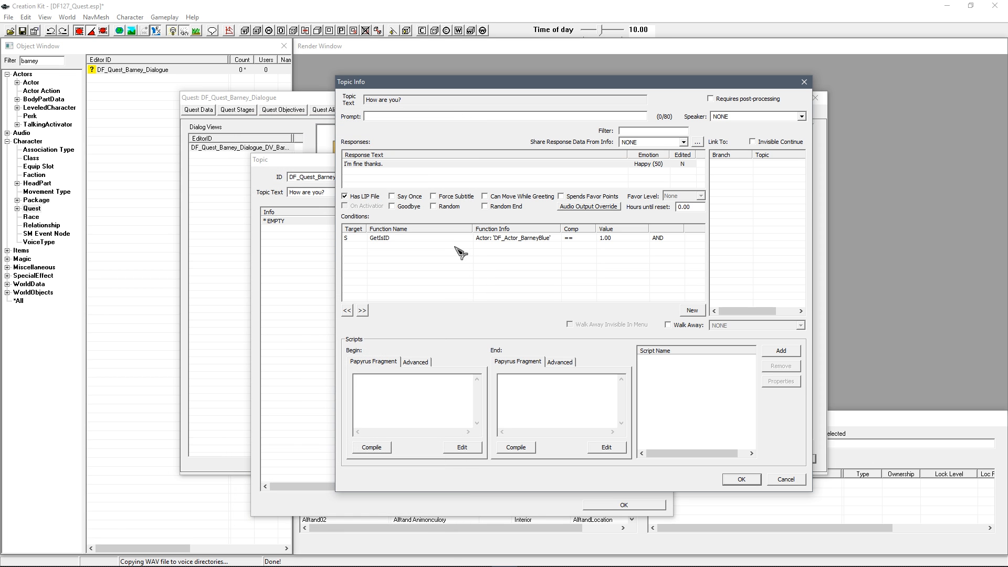
# Switch to File Explorer and open Skyrim's Data folder through the Data - Skyrim desktop shortcut.
pyautogui.moveTo(117, 566)
pyautogui.click(46, 556)
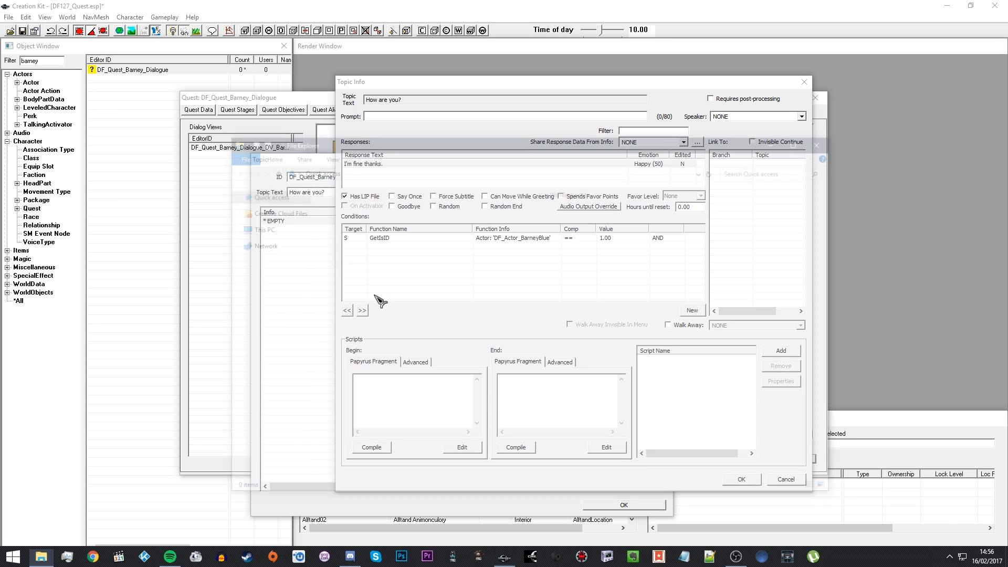
pyautogui.click(260, 239)
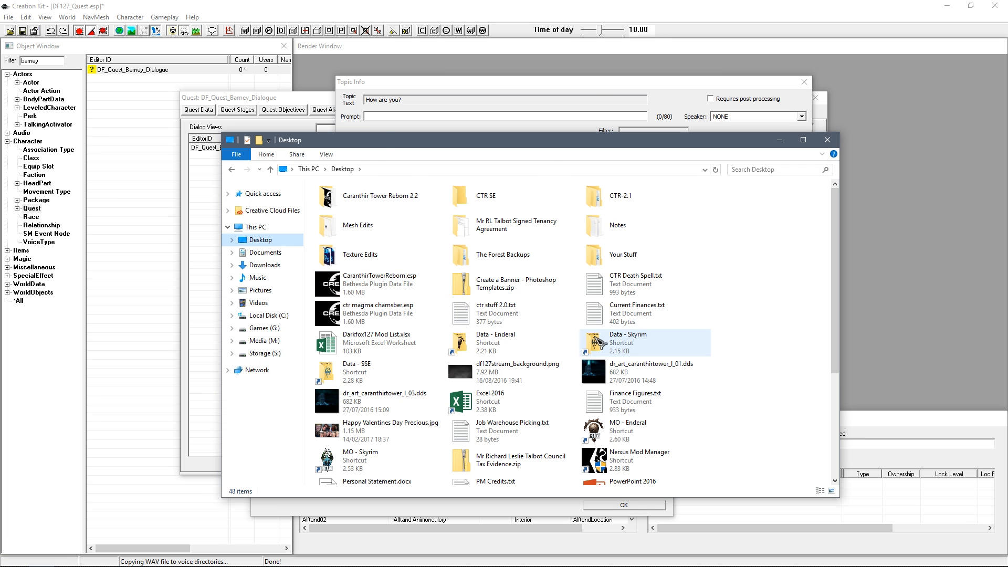
pyautogui.doubleClick(597, 344)
pyautogui.click(368, 235)
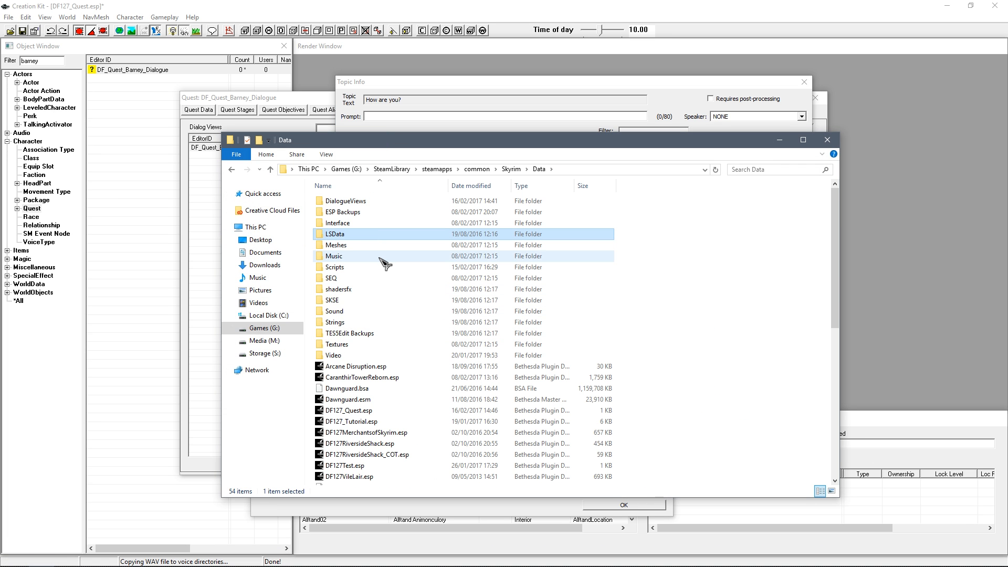
# Browse through Sound, Voice and DF127_Quest.esp to the DF_VT_Barney folder and select its lip file.
pyautogui.doubleClick(370, 311)
pyautogui.click(361, 203)
pyautogui.doubleClick(362, 213)
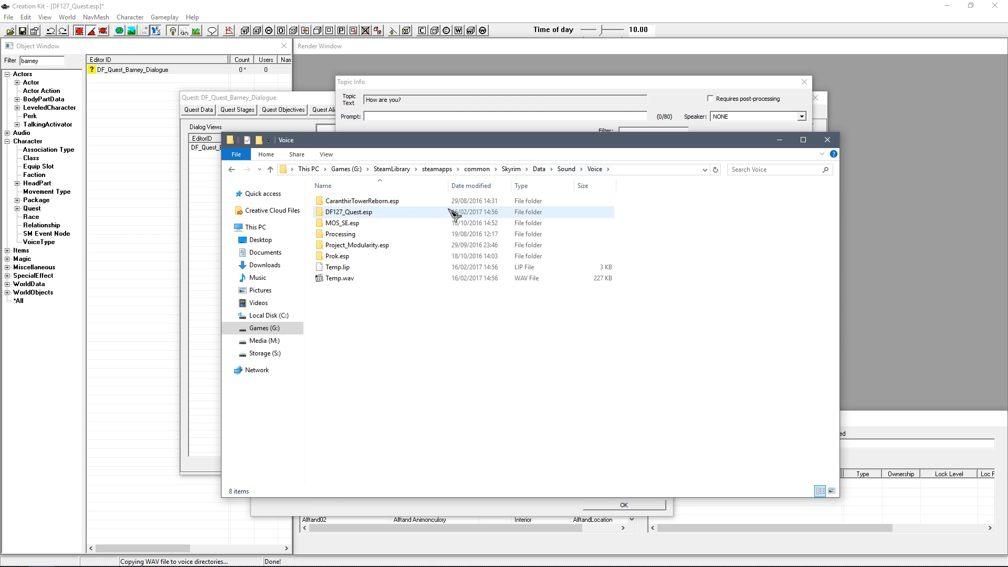
pyautogui.click(360, 213)
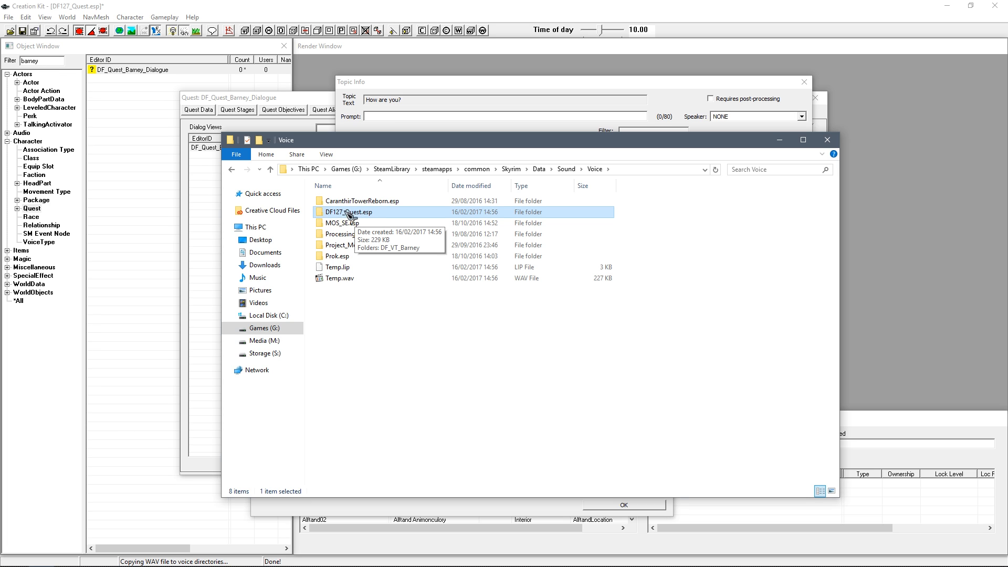
pyautogui.doubleClick(373, 213)
pyautogui.click(348, 203)
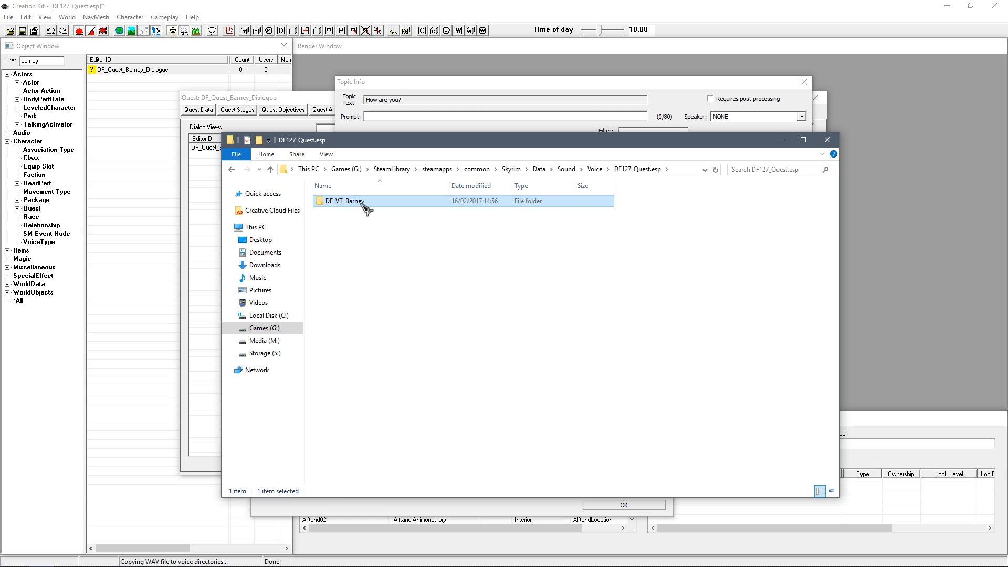
pyautogui.doubleClick(366, 208)
pyautogui.click(356, 202)
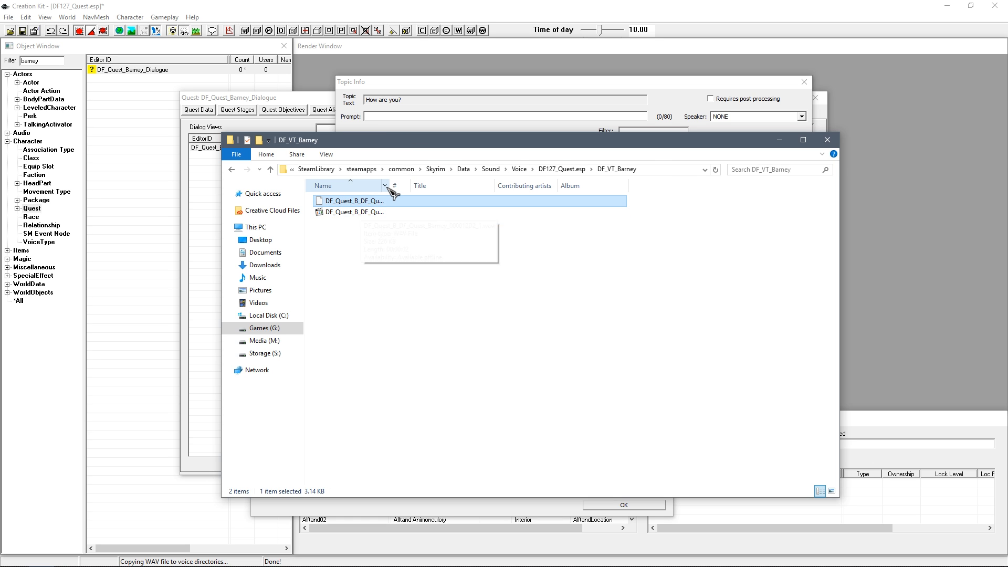
# Widen the file name column, play DF_Quest_B_DF_Quest_Barney_000012D2_1.wav to check the recording, and return to the Creation Kit.
pyautogui.moveTo(392, 190); pyautogui.dragTo(508, 190)
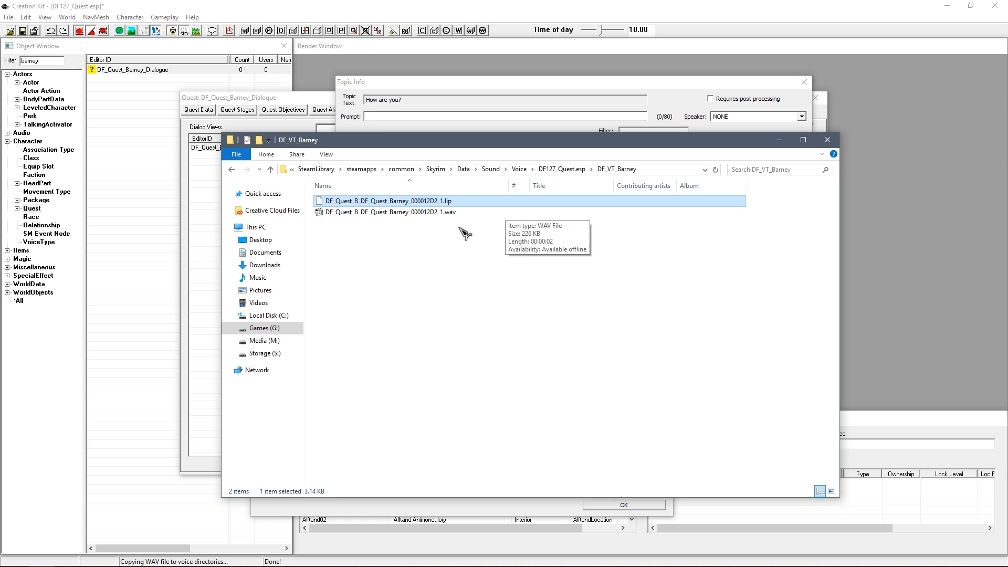
pyautogui.doubleClick(409, 212)
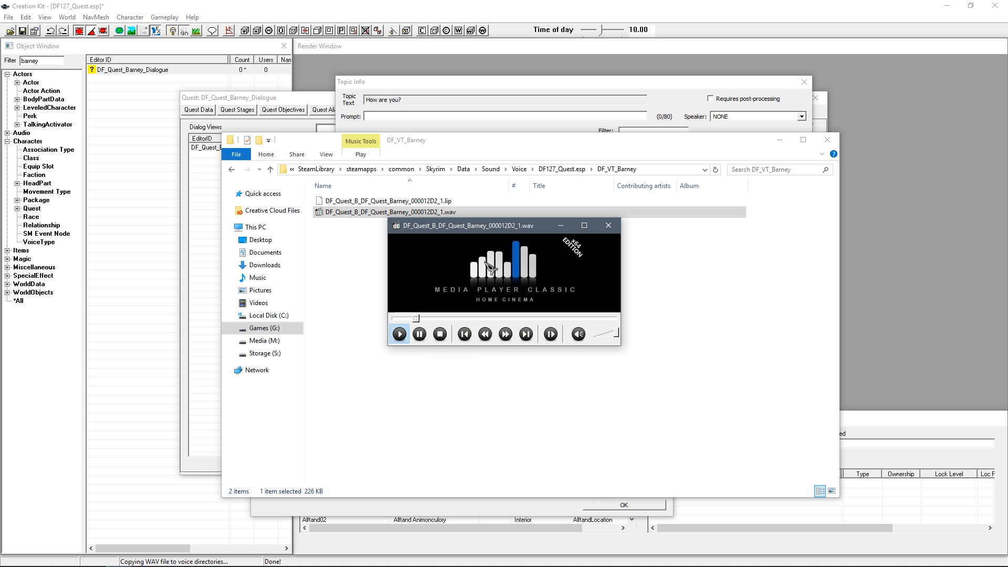
pyautogui.click(608, 226)
pyautogui.click(401, 201)
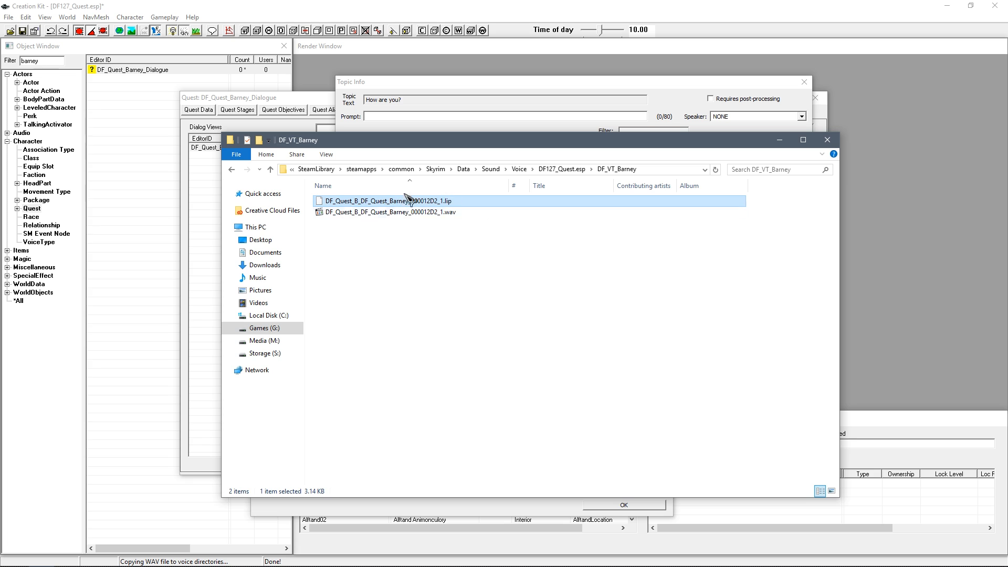
pyautogui.doubleClick(427, 212)
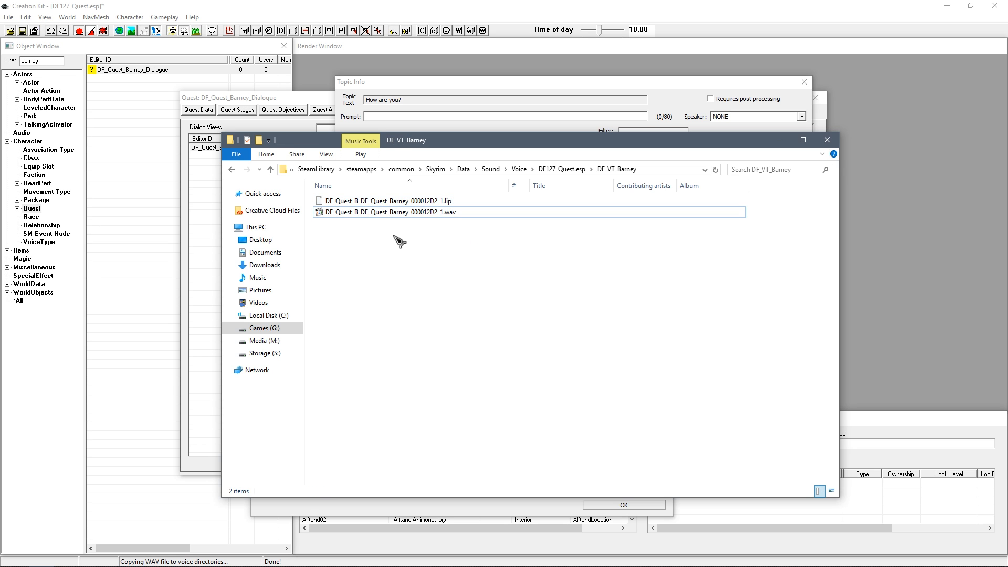
pyautogui.click(402, 201)
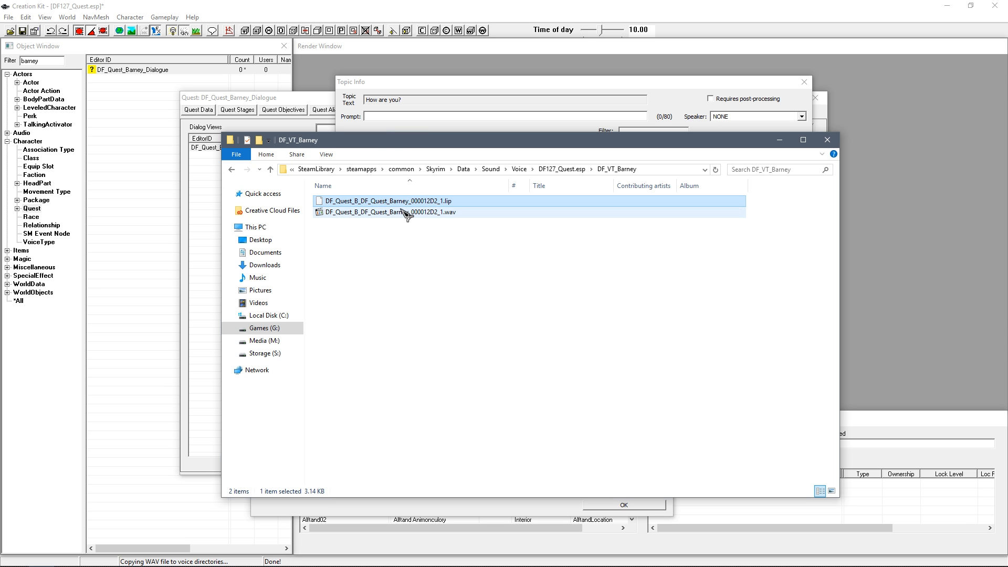
pyautogui.click(827, 139)
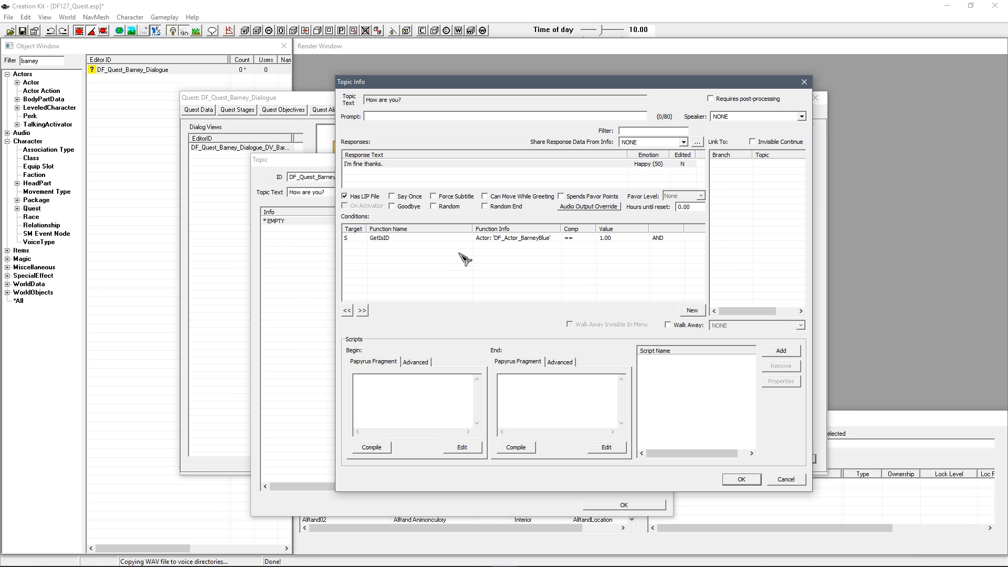
# Flag the "I'm fine thanks." topic info as Goodbye and Random, and confirm it.
pyautogui.click(416, 182)
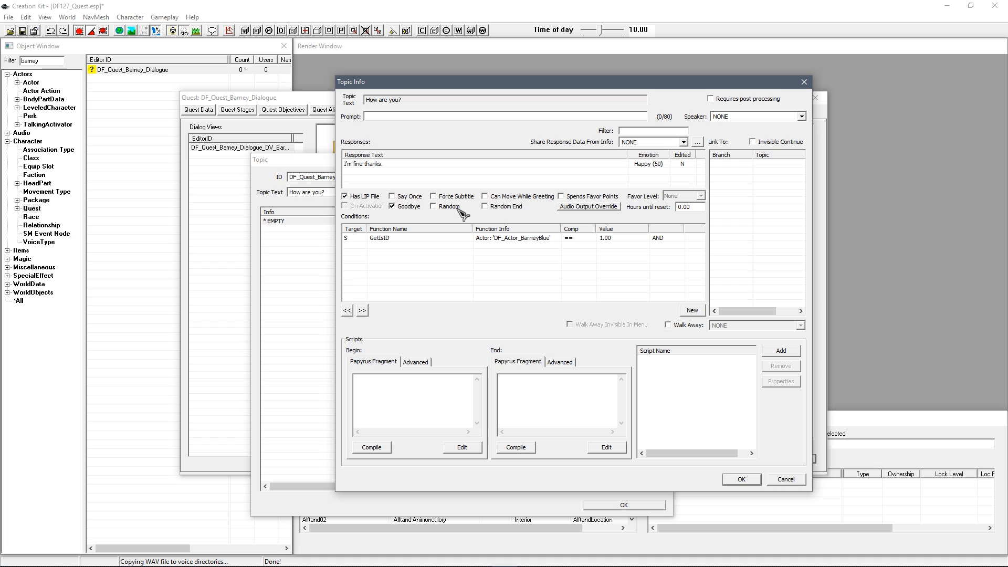
pyautogui.click(392, 164)
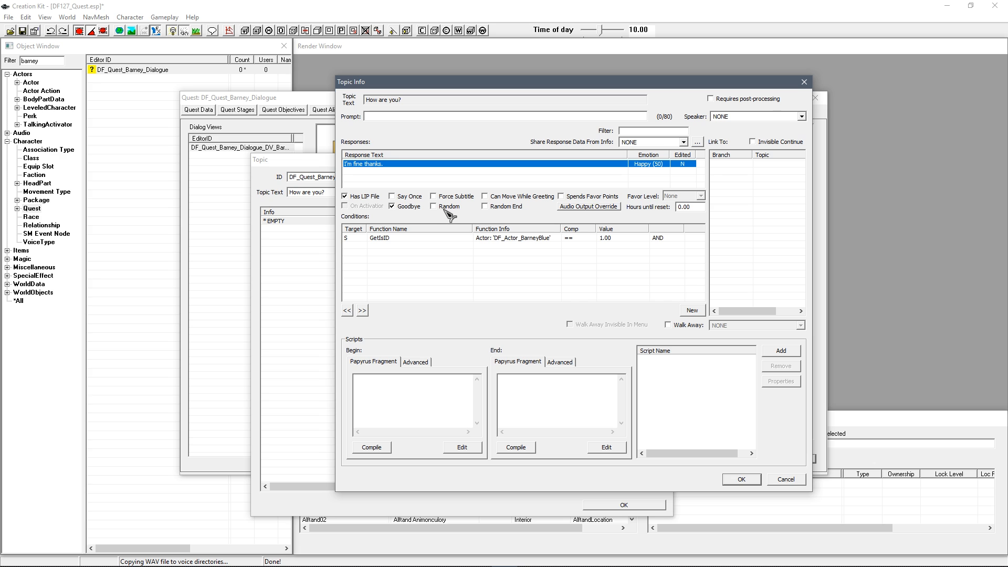
pyautogui.click(740, 479)
pyautogui.click(416, 278)
# Add a second info to the "How are you?" topic with the response text "Not bad at all.".
pyautogui.click(305, 221)
pyautogui.click(306, 230)
pyautogui.rightClick(335, 254)
pyautogui.click(344, 259)
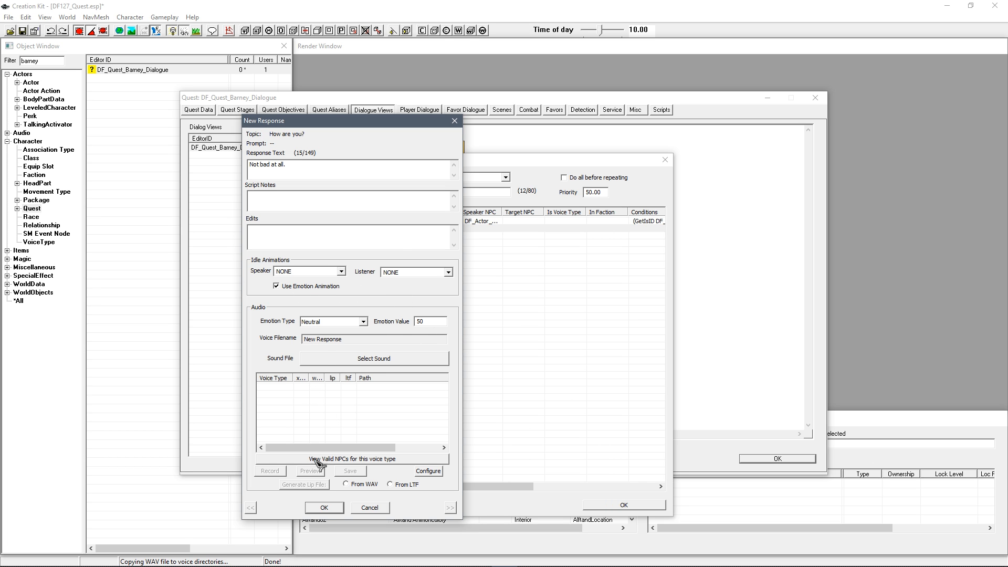
pyautogui.click(317, 508)
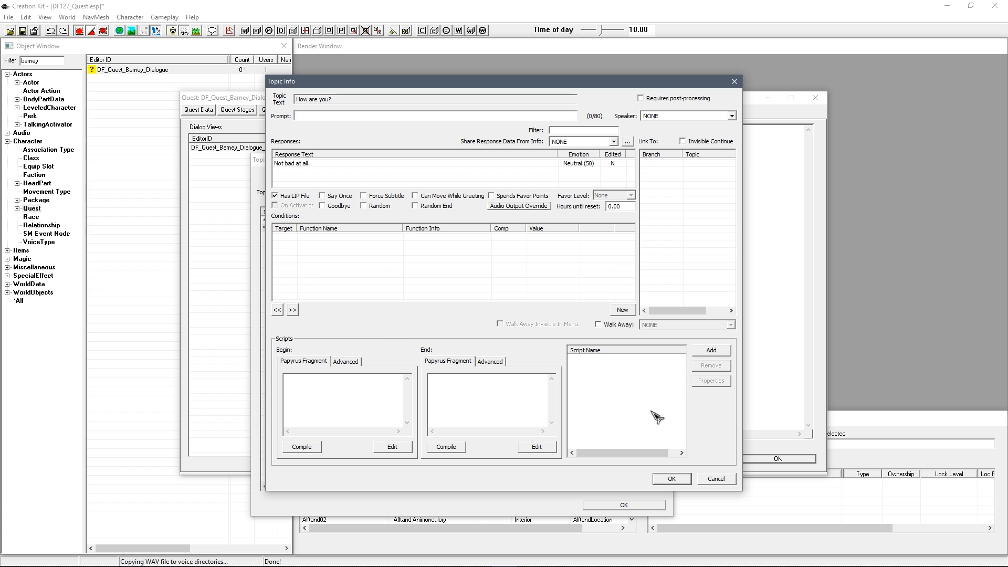
pyautogui.click(671, 479)
# Copy the GetIsID condition from "I'm fine thanks." to the "Not bad at all." info and flag the latter as Goodbye and Random.
pyautogui.doubleClick(311, 218)
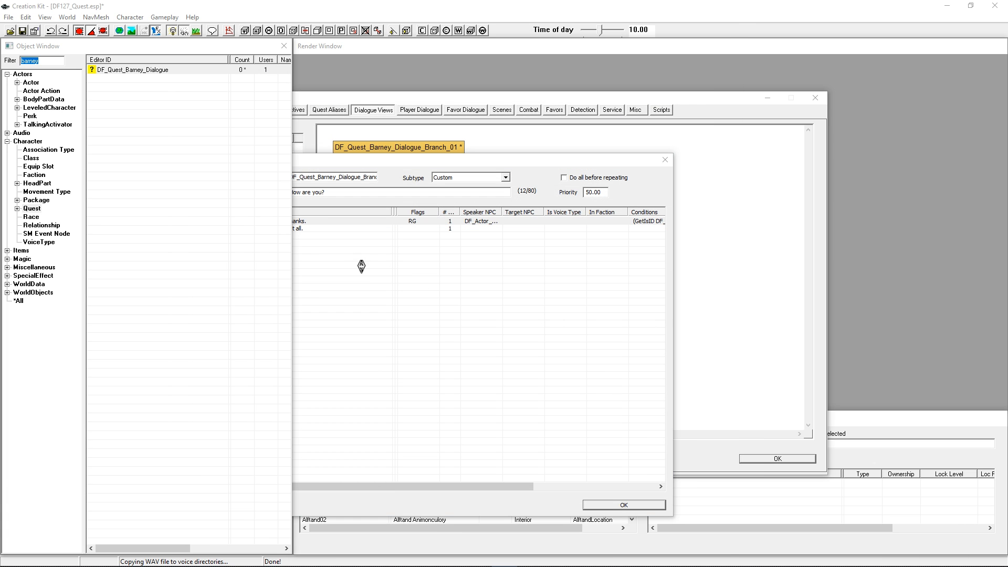
pyautogui.rightClick(331, 240)
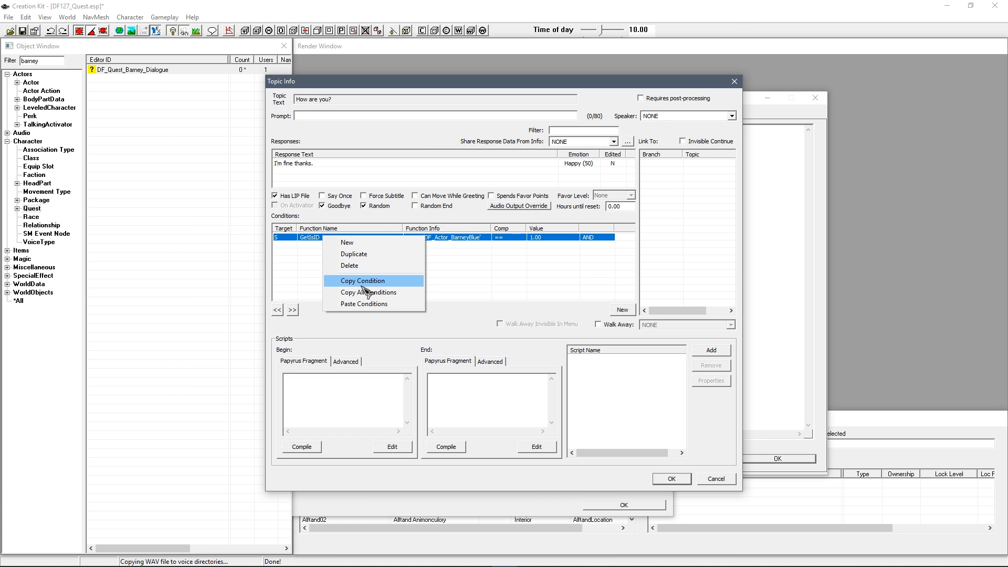
pyautogui.click(374, 281)
pyautogui.click(672, 478)
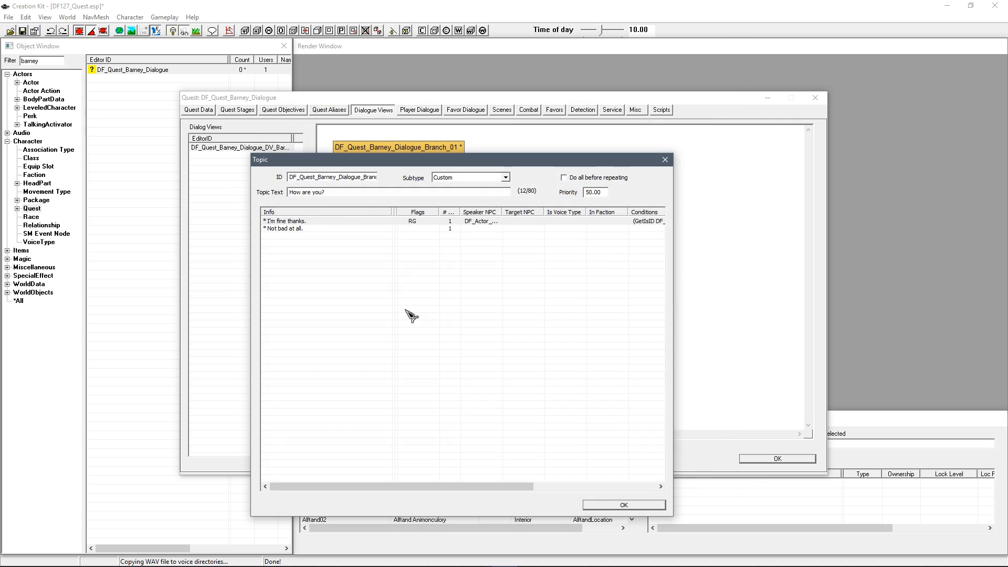
pyautogui.doubleClick(320, 229)
pyautogui.rightClick(352, 270)
pyautogui.click(399, 340)
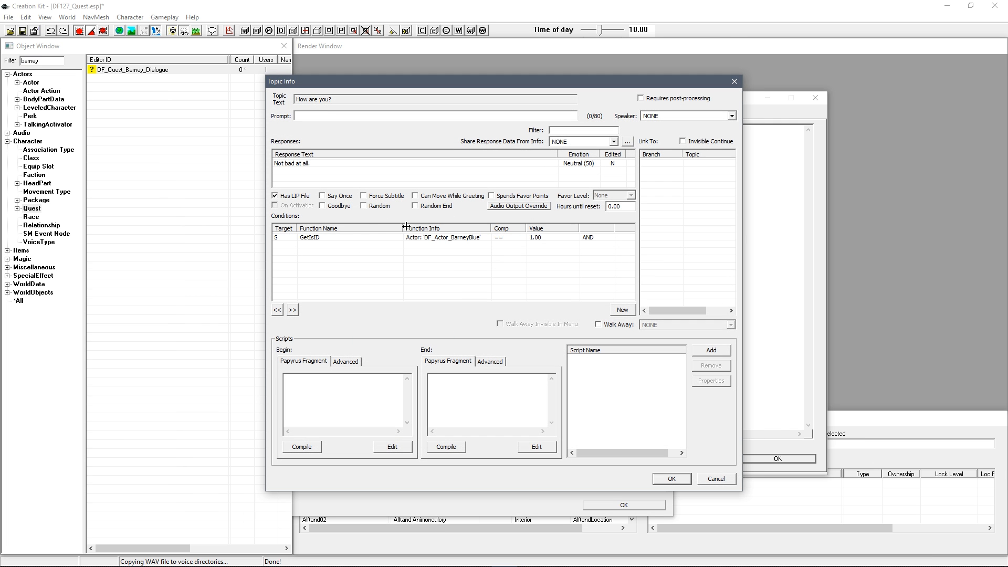
pyautogui.click(339, 206)
# Record and save the "Not bad at all." line for voice type DF_VT_Barney, generate its lip file, and confirm the response and topic info.
pyautogui.click(315, 164)
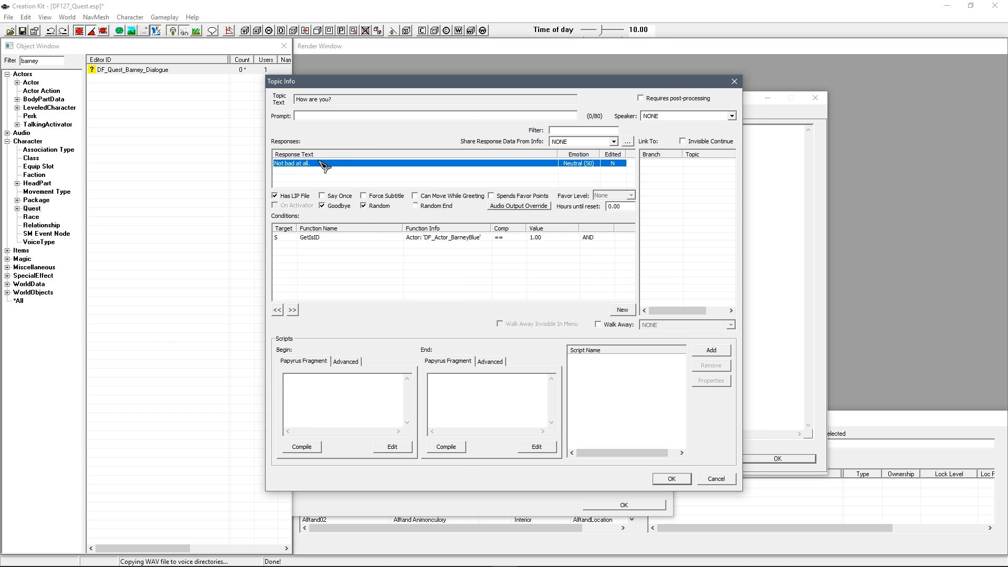
pyautogui.doubleClick(321, 164)
pyautogui.click(298, 389)
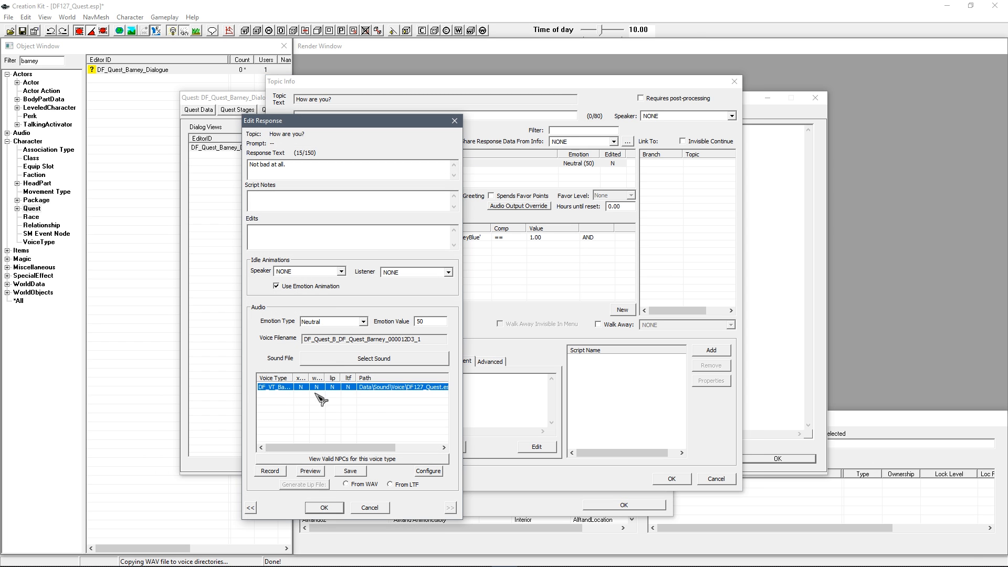
pyautogui.click(284, 474)
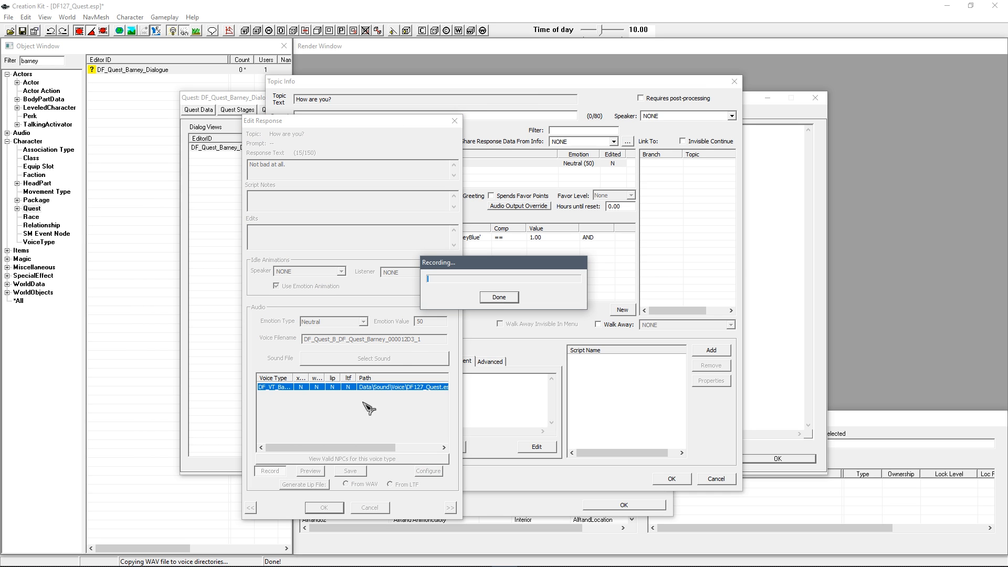
pyautogui.click(499, 297)
pyautogui.click(350, 471)
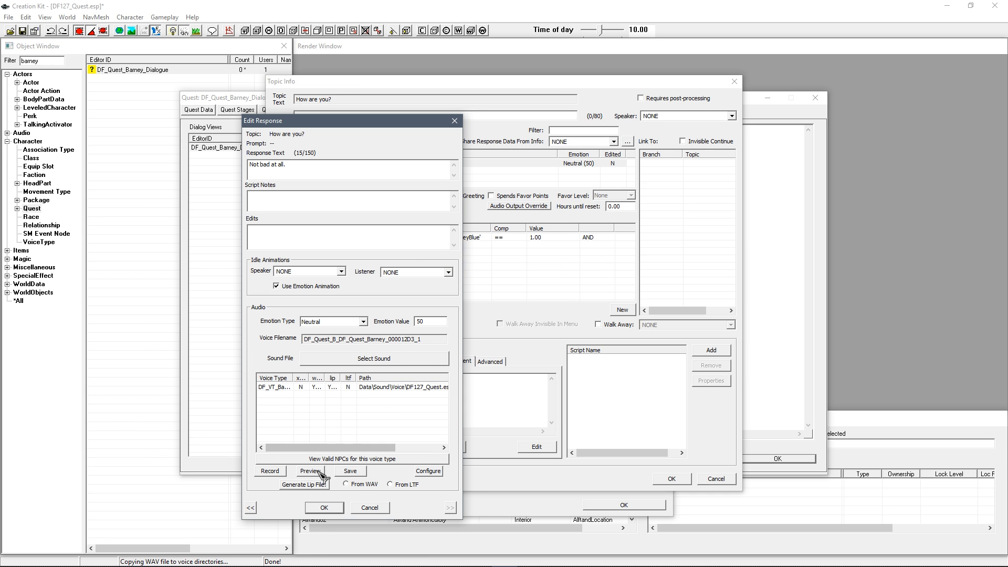
pyautogui.click(310, 485)
pyautogui.click(324, 508)
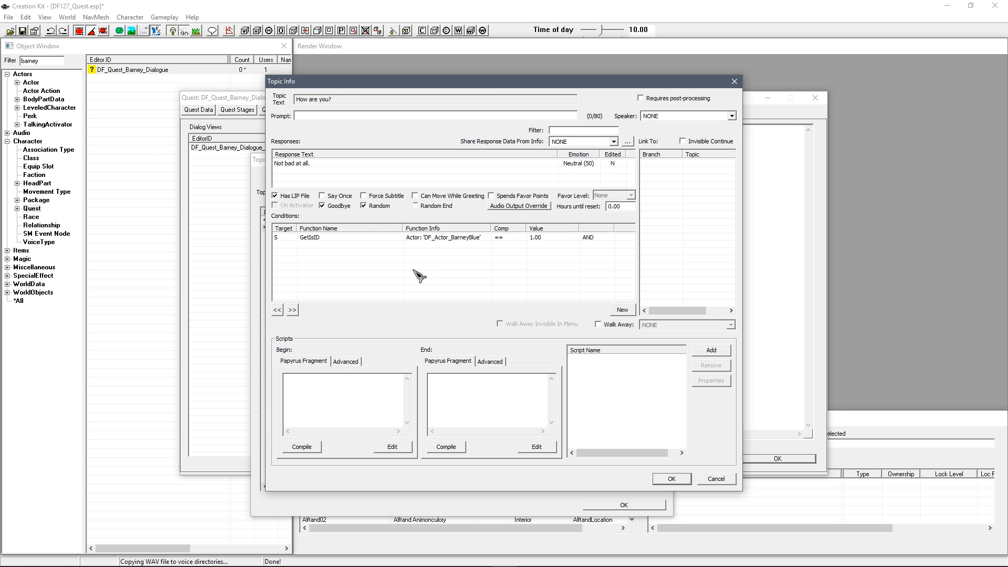
pyautogui.click(668, 479)
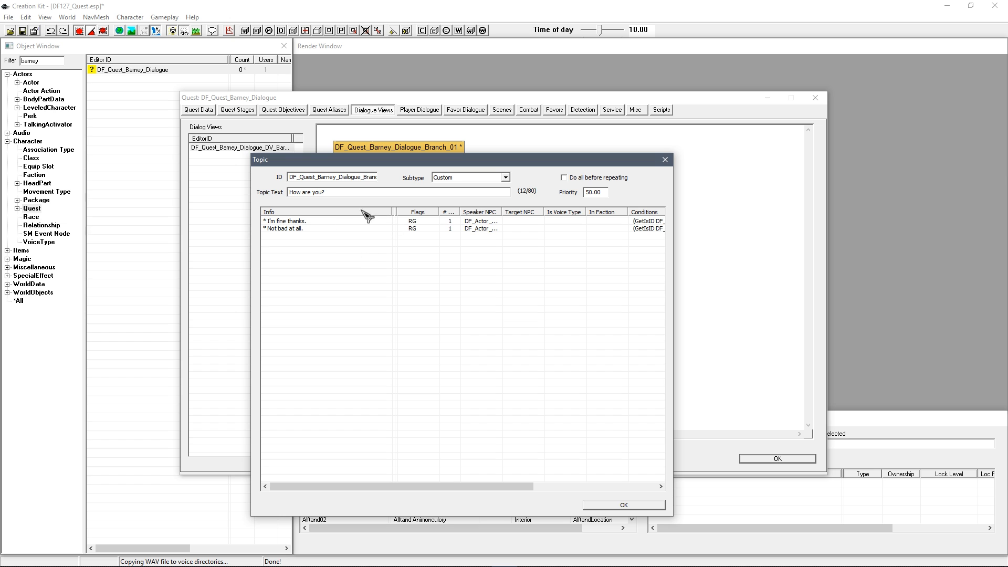
# Add a third info with the response "Could be better today.", emotion type Sad and emotion value 70.
pyautogui.rightClick(306, 245)
pyautogui.click(326, 250)
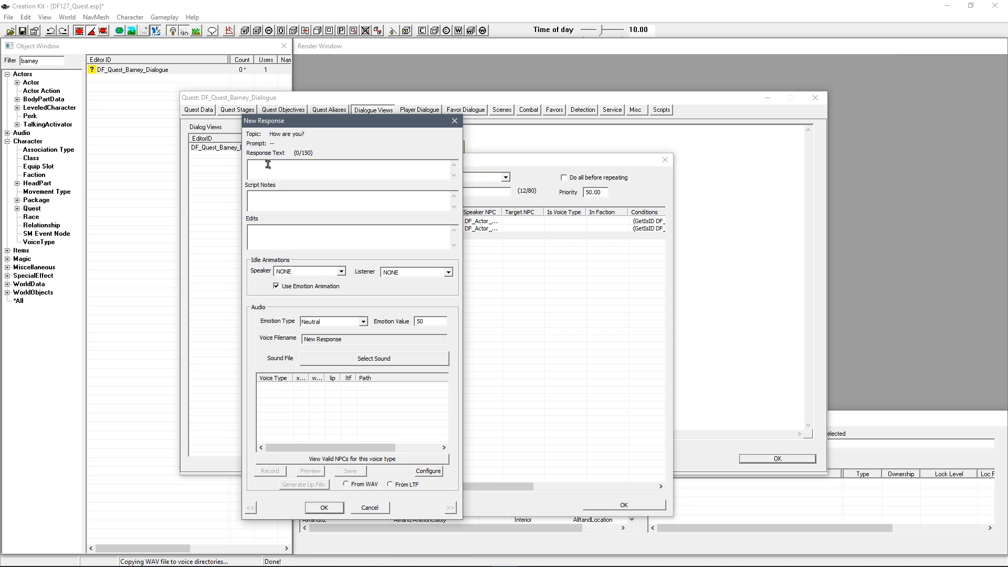
pyautogui.write('Could be better today.')
pyautogui.click(334, 321)
pyautogui.click(323, 359)
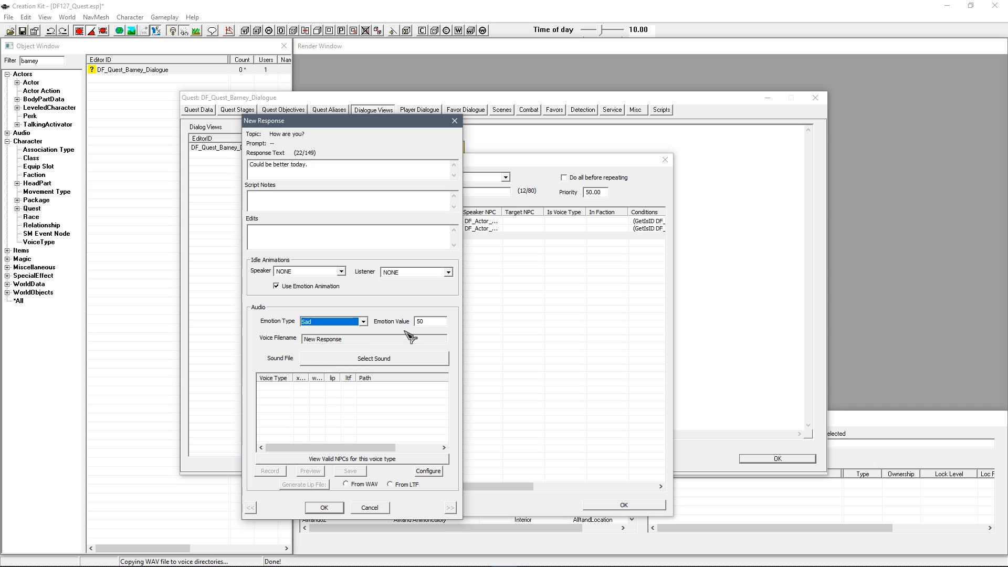
pyautogui.press('Tab')
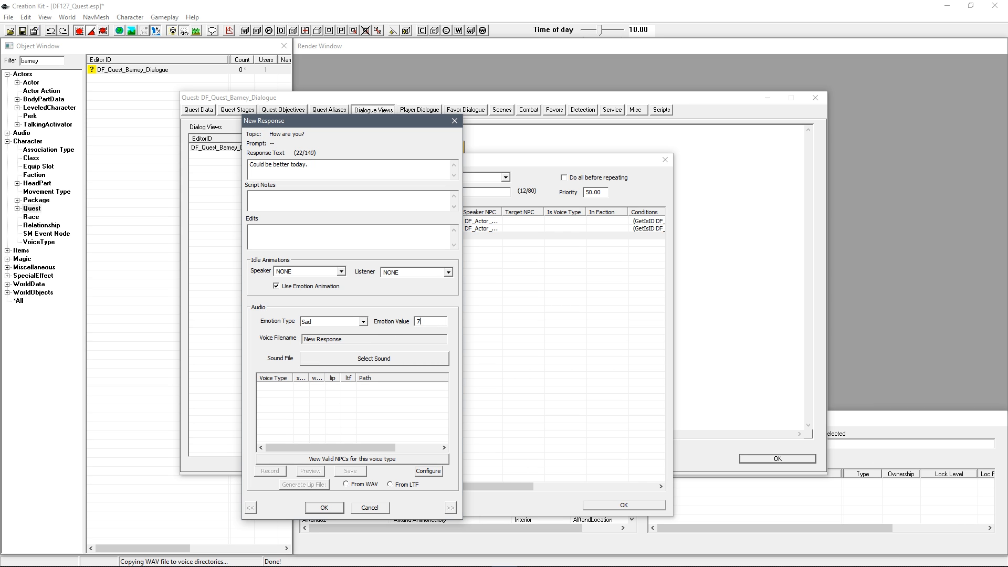
pyautogui.click(323, 507)
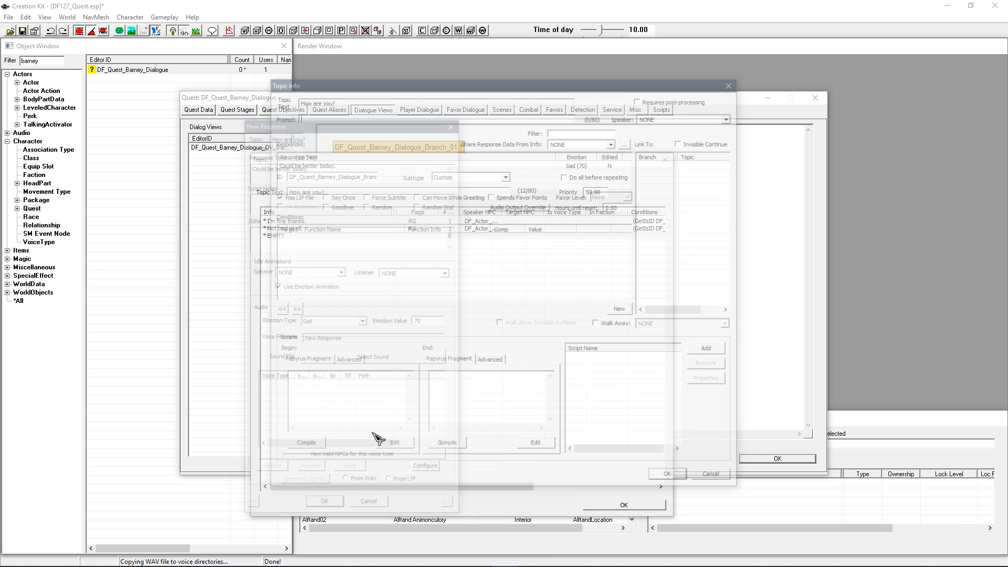
# Paste the copied GetIsID condition into the "Could be better today." info, flag it as Goodbye and Random End, and confirm.
pyautogui.rightClick(369, 278)
pyautogui.click(409, 343)
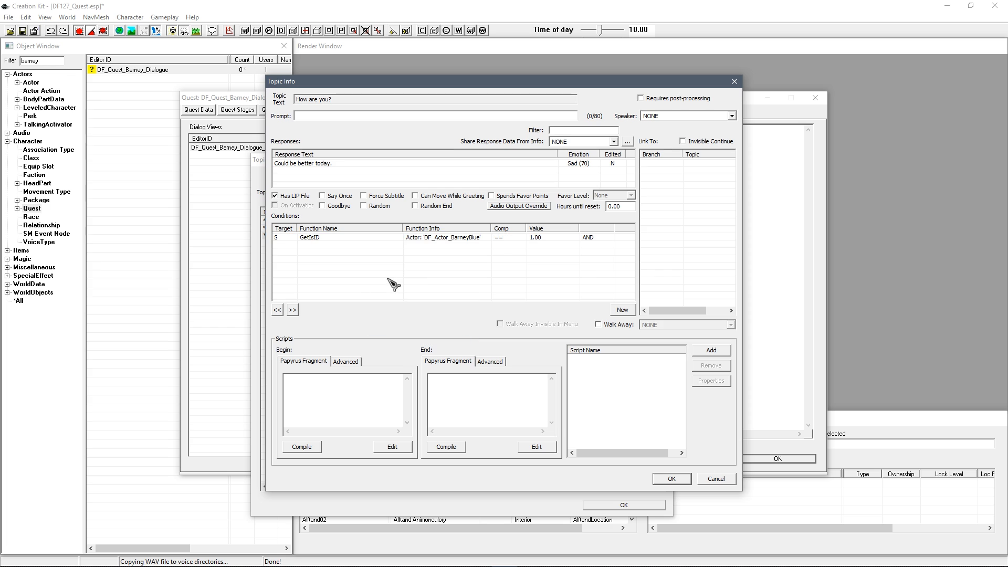
pyautogui.click(363, 206)
pyautogui.click(340, 206)
pyautogui.click(669, 478)
# Record the "Could be better today." line for voice type DF_VT_Barney and save it, overwriting the existing WAV file.
pyautogui.click(321, 236)
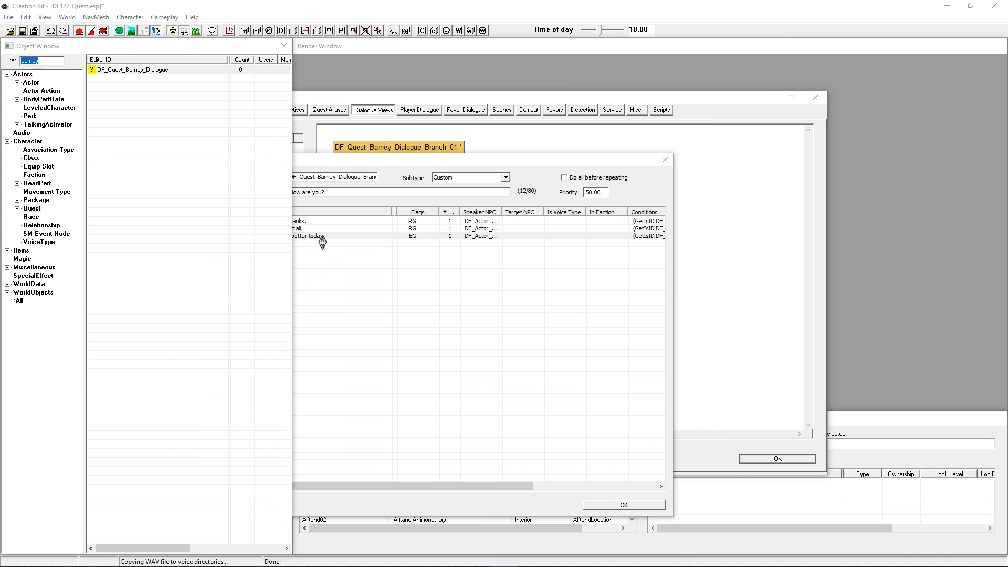
pyautogui.doubleClick(322, 236)
pyautogui.click(331, 164)
pyautogui.doubleClick(330, 165)
pyautogui.click(282, 244)
pyautogui.click(294, 387)
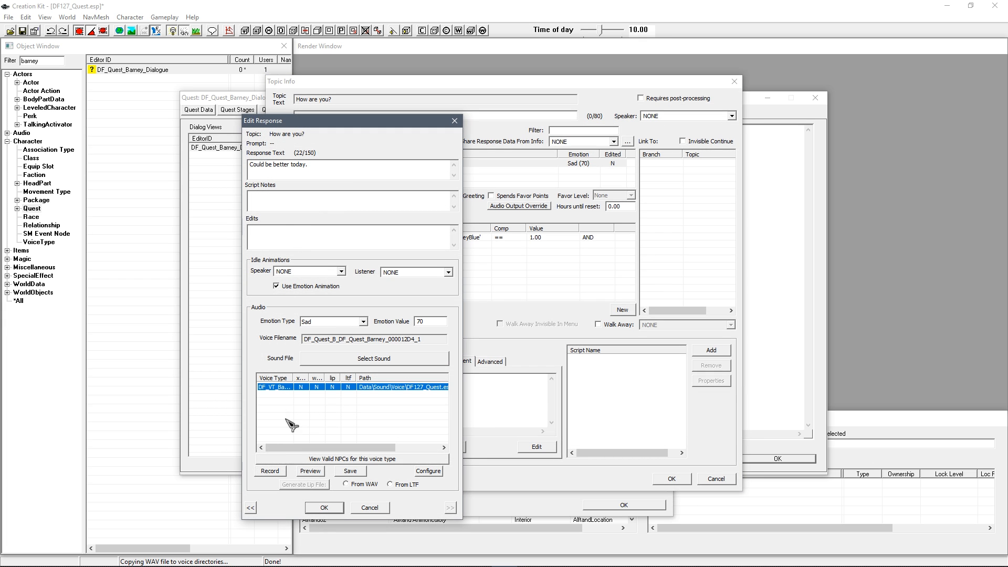
pyautogui.click(269, 471)
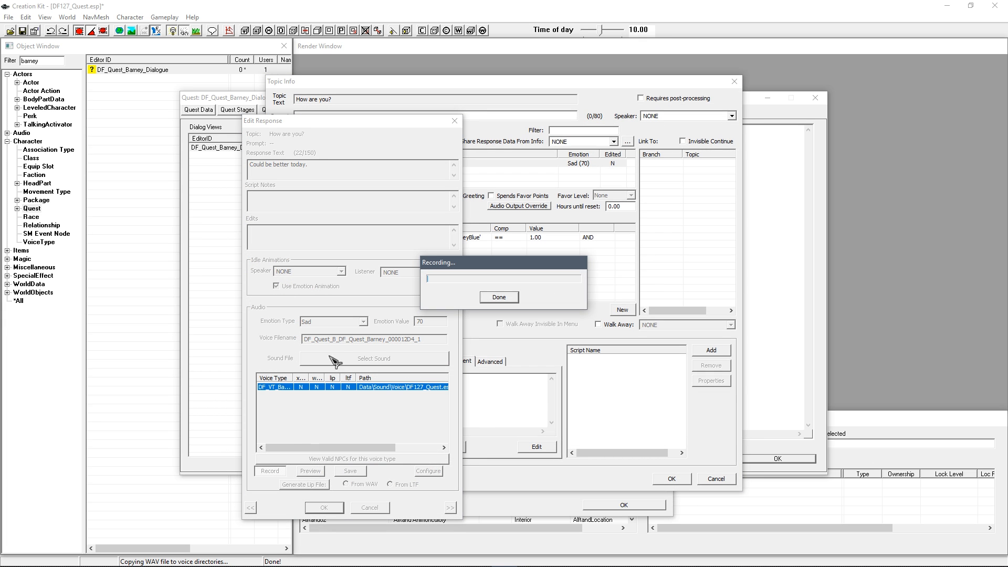
pyautogui.click(499, 297)
pyautogui.click(353, 470)
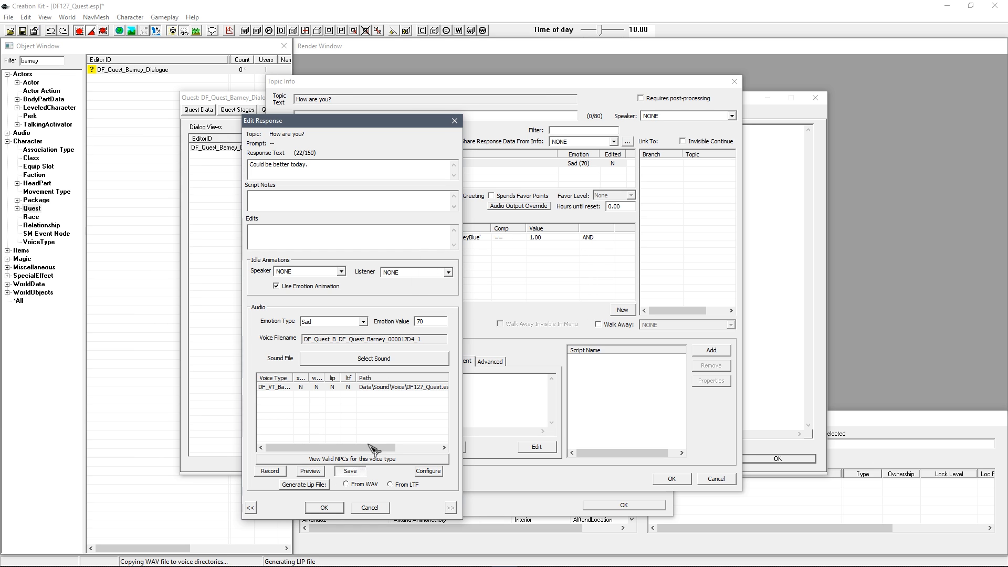
pyautogui.click(358, 468)
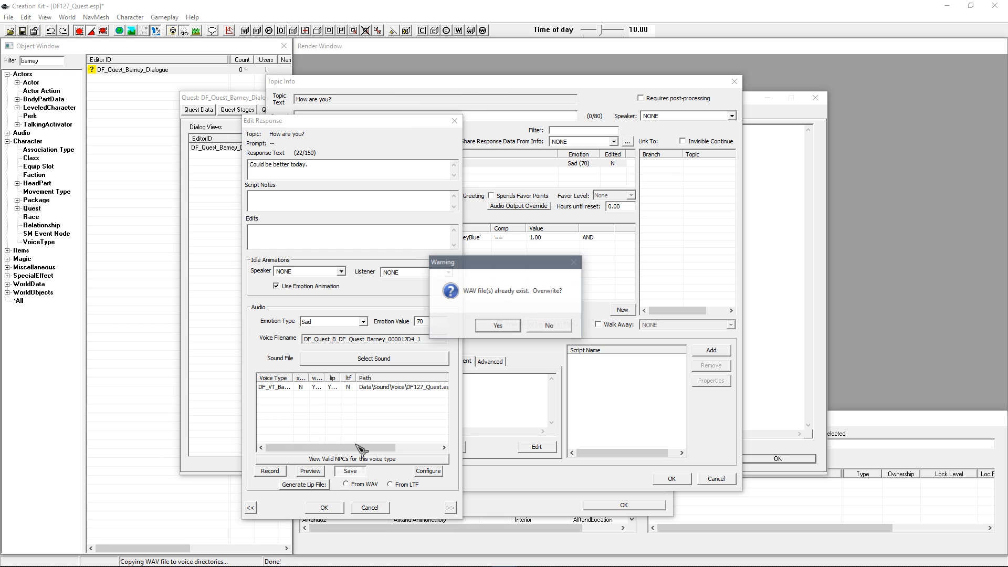
pyautogui.click(499, 326)
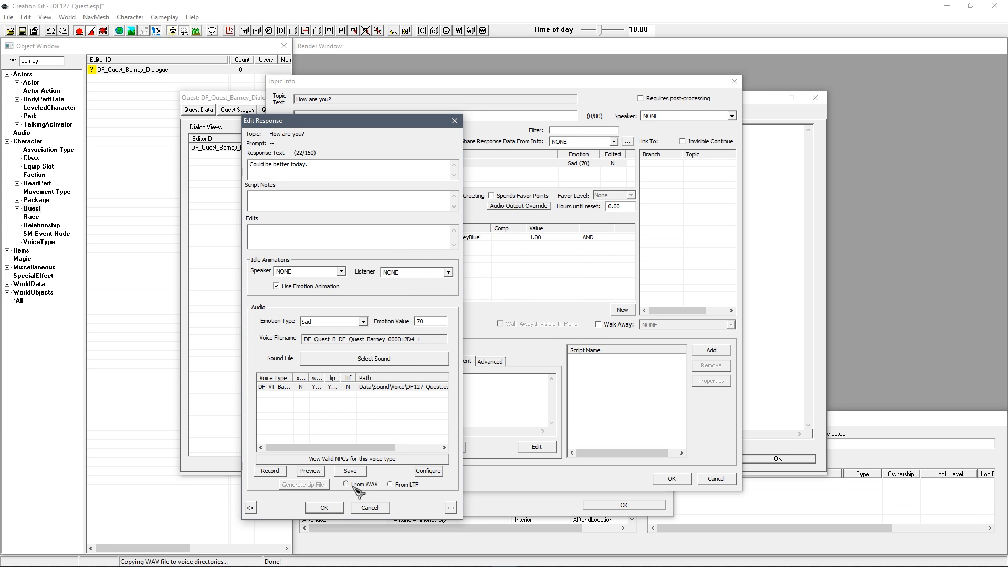
# Confirm the "Could be better today." response, its topic info and the "How are you?" topic.
pyautogui.click(324, 508)
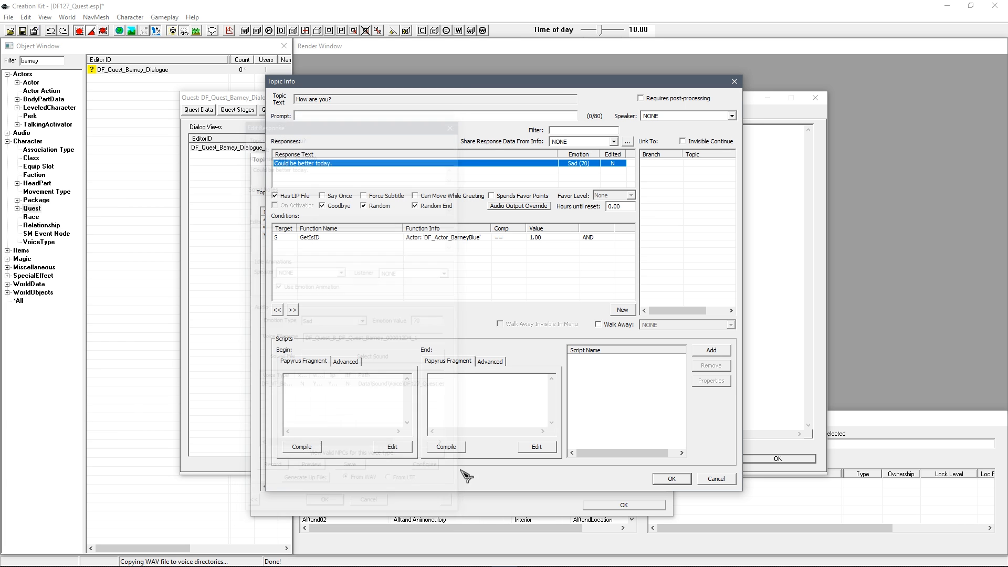
pyautogui.click(672, 478)
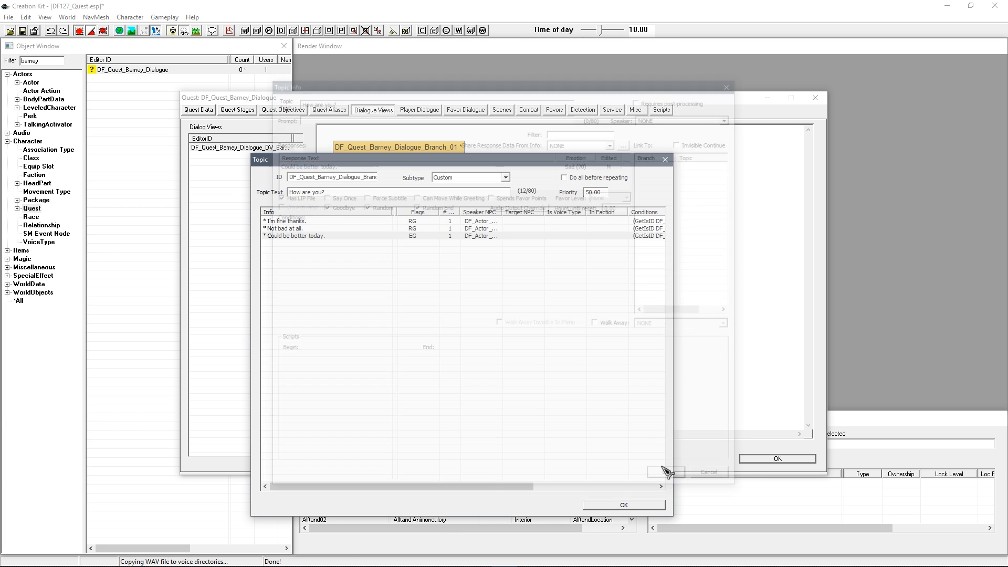
pyautogui.click(625, 505)
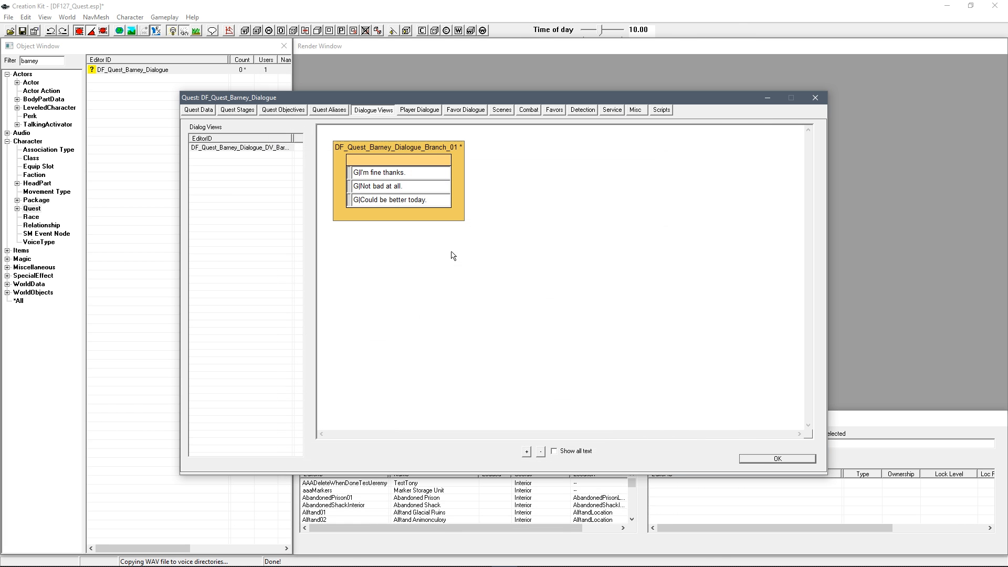
# Widen the "How are you?" topic box in the dialogue view, then confirm the quest and save the plugin.
pyautogui.click(452, 157)
pyautogui.moveTo(451, 157); pyautogui.dragTo(517, 156)
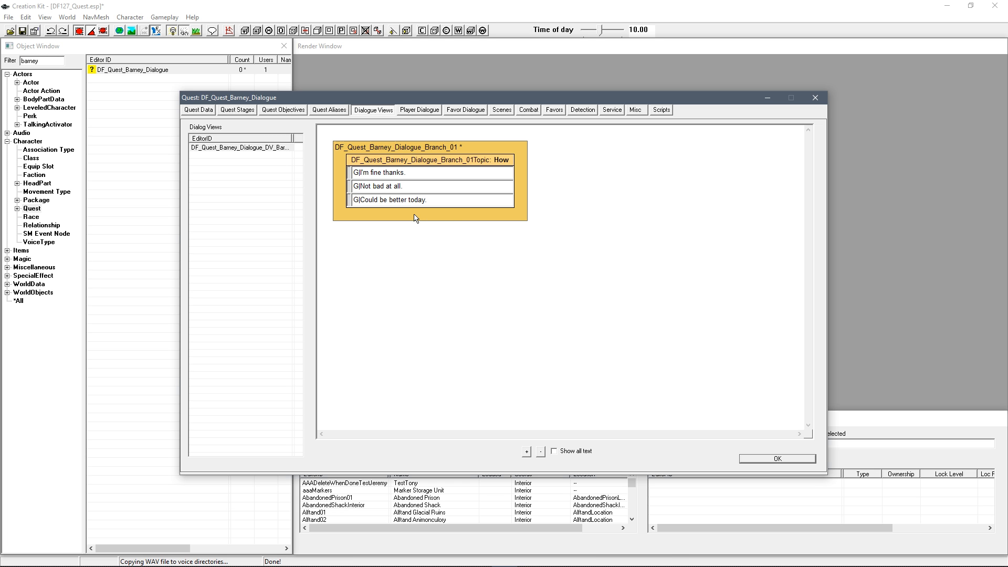
pyautogui.click(756, 458)
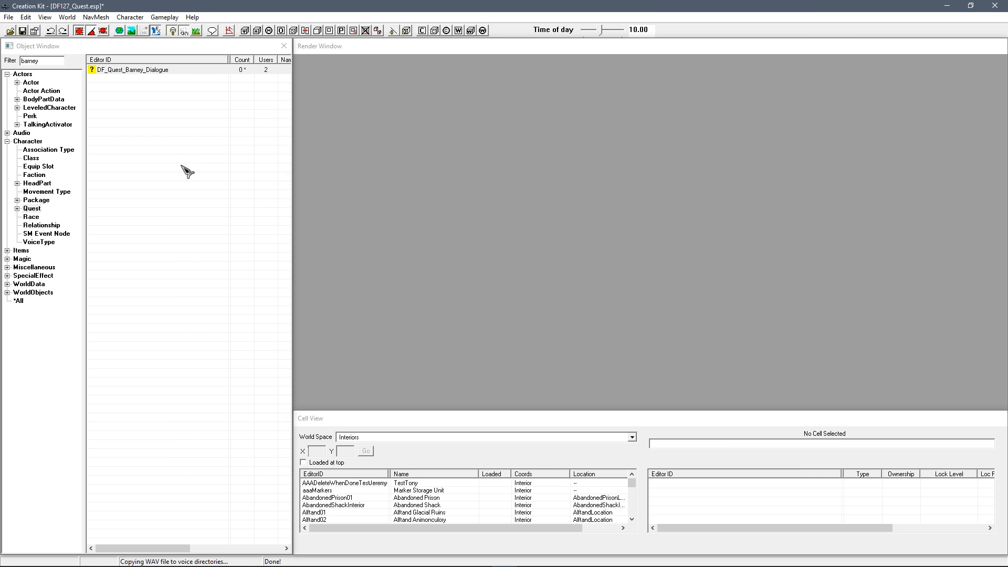
pyautogui.click(23, 31)
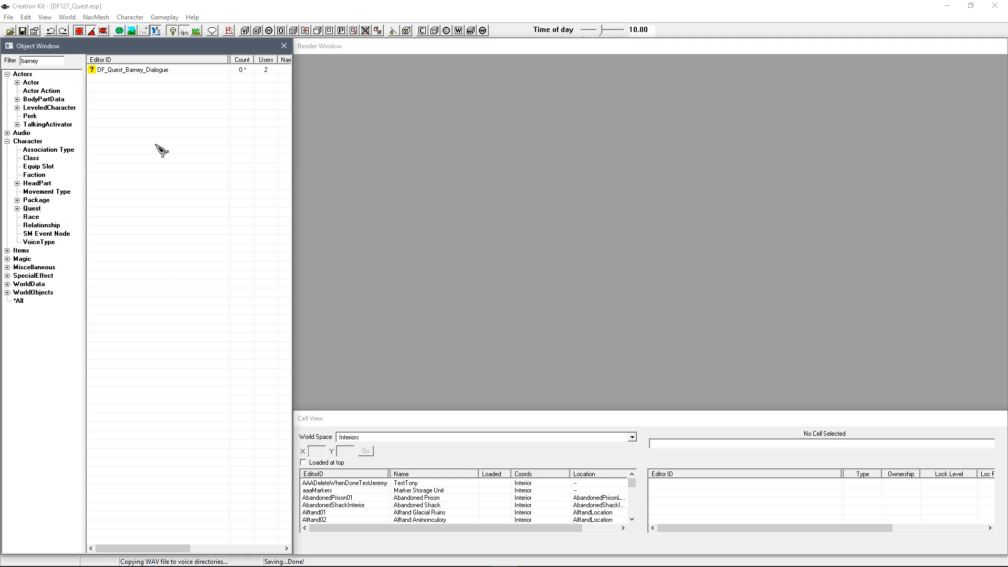
# Switch to TES5Edit, load only DF127_Quest.esp, and dismiss the Creation Kit crash dialog.
pyautogui.click(947, 7)
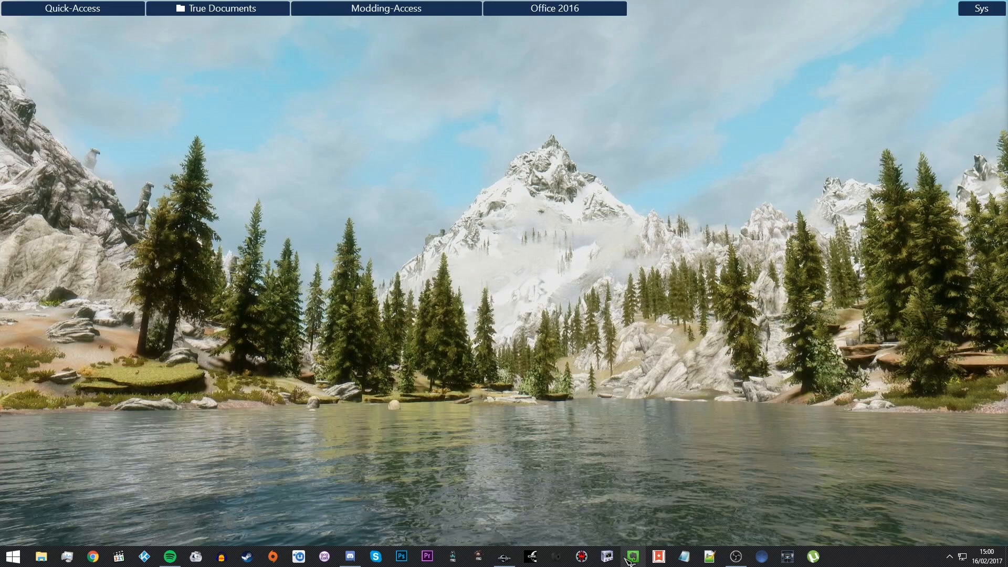
pyautogui.click(582, 563)
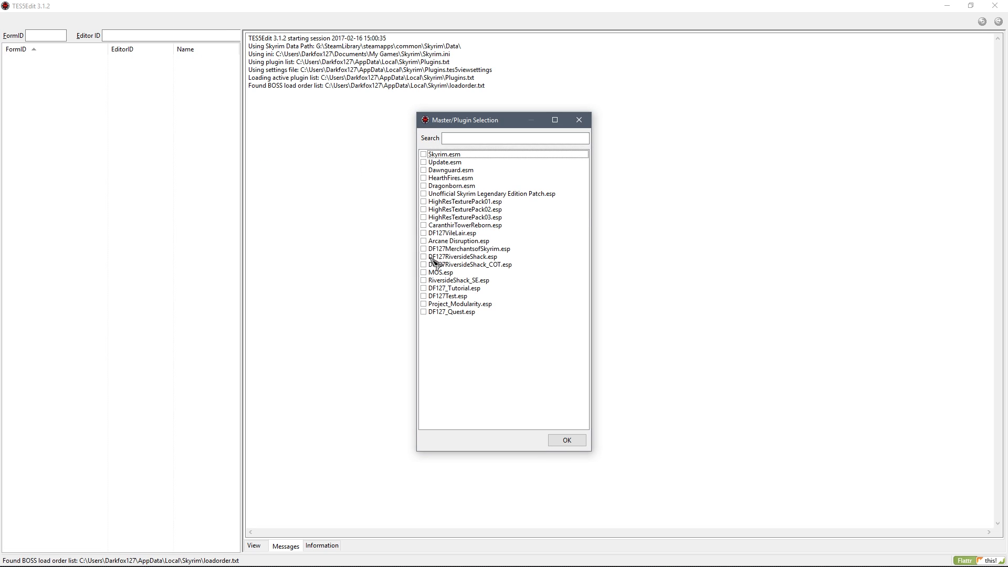
pyautogui.click(457, 218)
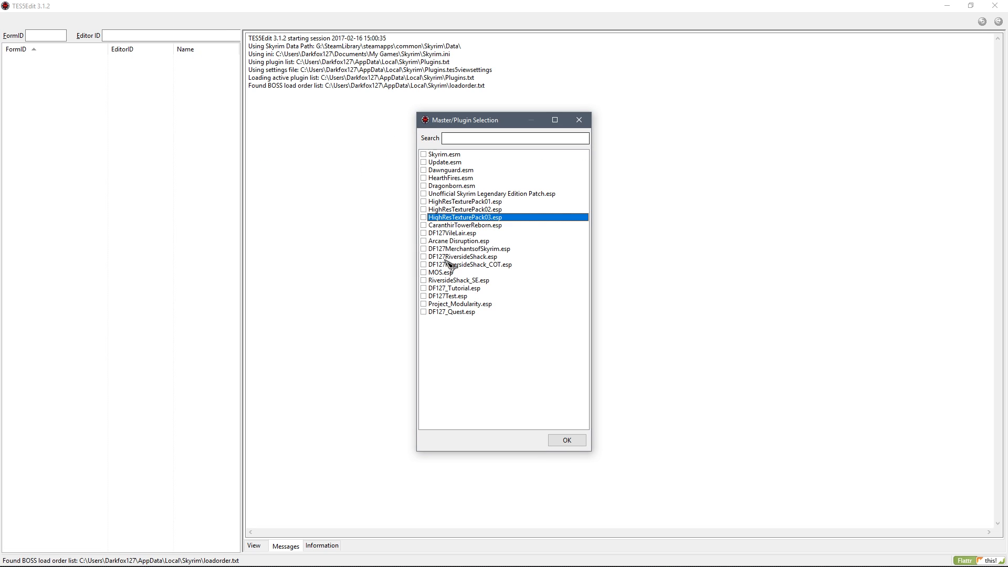
pyautogui.click(453, 195)
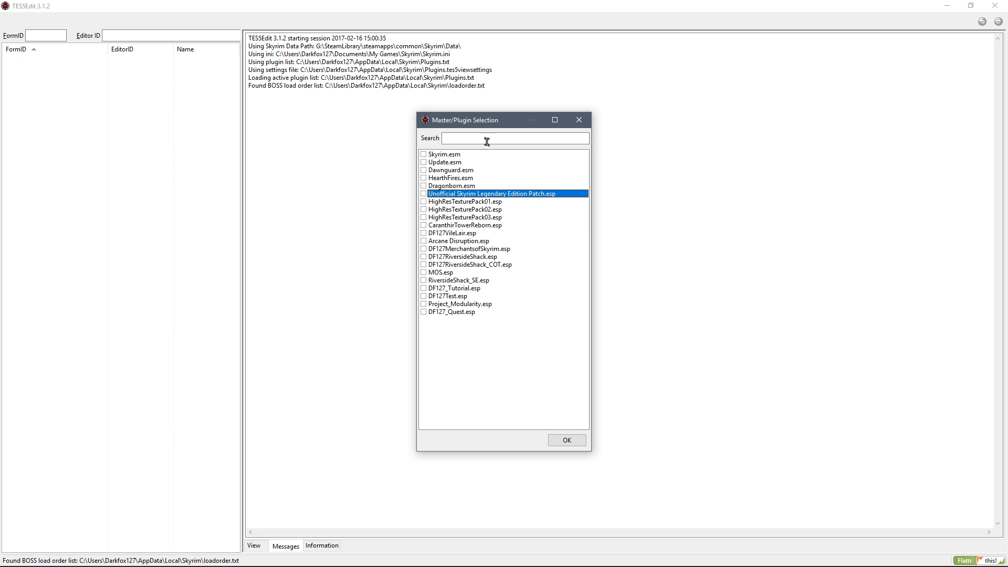
pyautogui.click(451, 313)
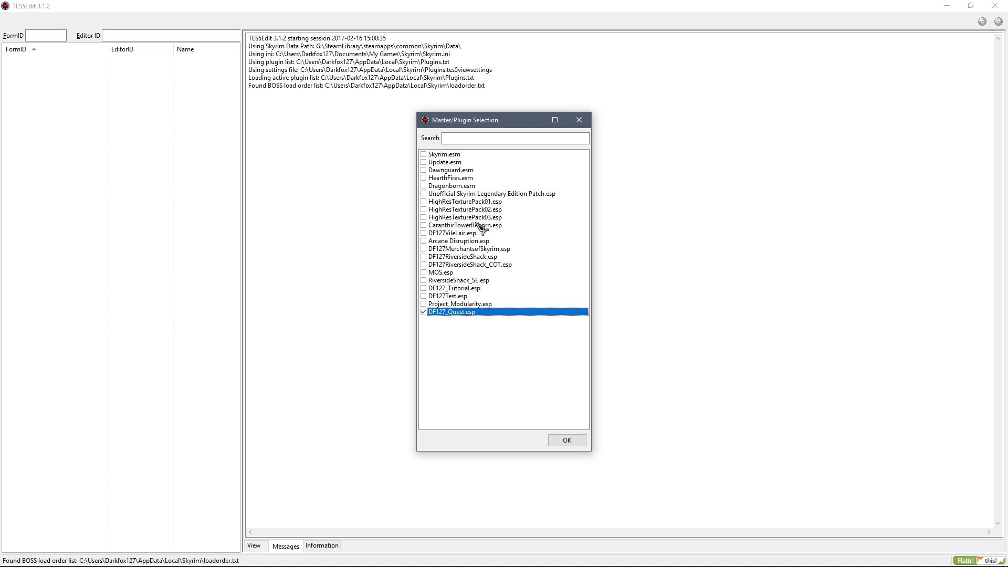
pyautogui.click(568, 441)
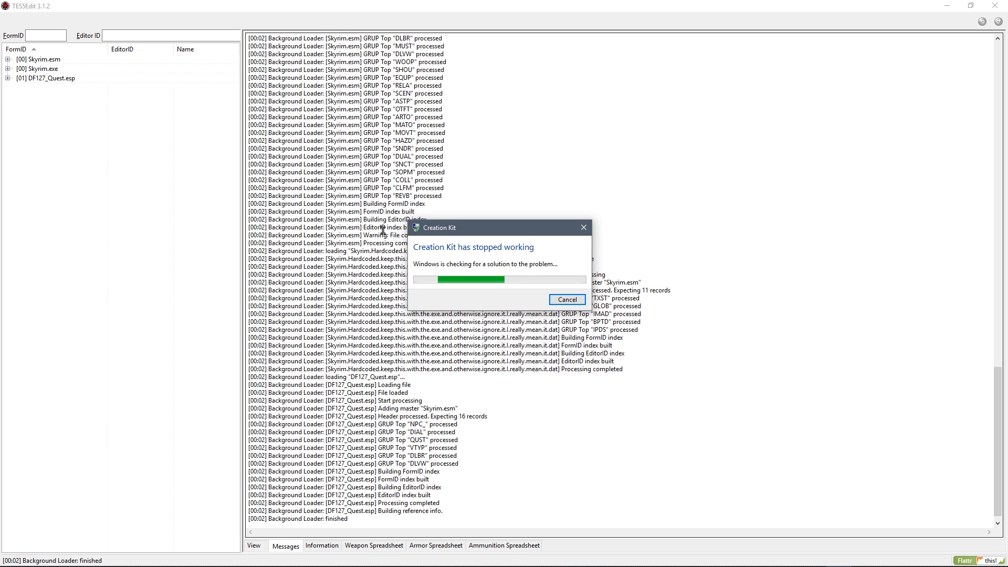
pyautogui.click(560, 301)
pyautogui.click(422, 306)
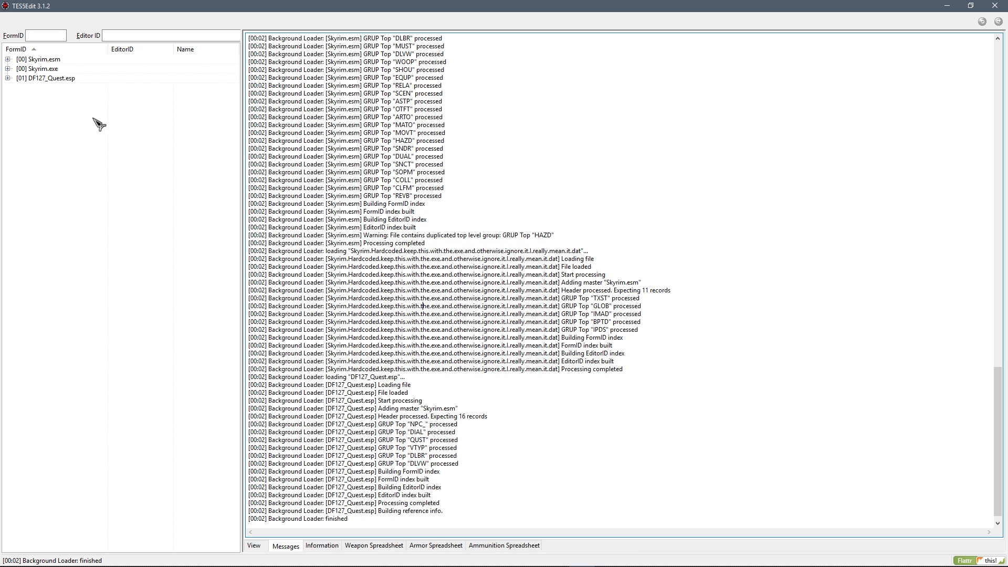
# Expand DF127_Quest.esp and examine its record groups, including Dialog Topic, Dialog View, Quest and Voice Type.
pyautogui.click(64, 80)
pyautogui.click(8, 78)
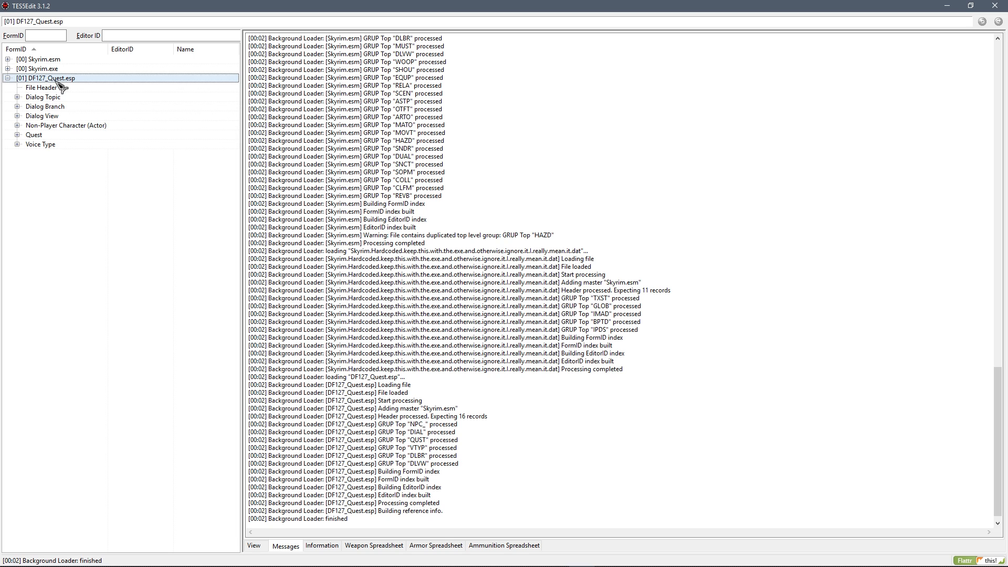
pyautogui.click(45, 98)
pyautogui.click(44, 116)
pyautogui.click(38, 135)
pyautogui.click(50, 144)
pyautogui.click(38, 175)
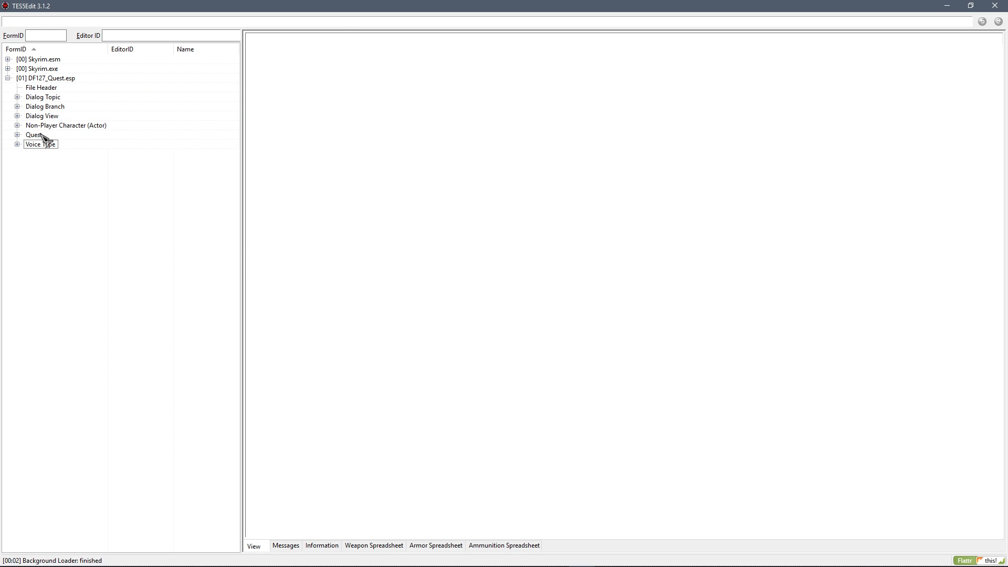
# Create a SEQ file for DF127_Quest.esp and check the message log for its output path.
pyautogui.click(42, 80)
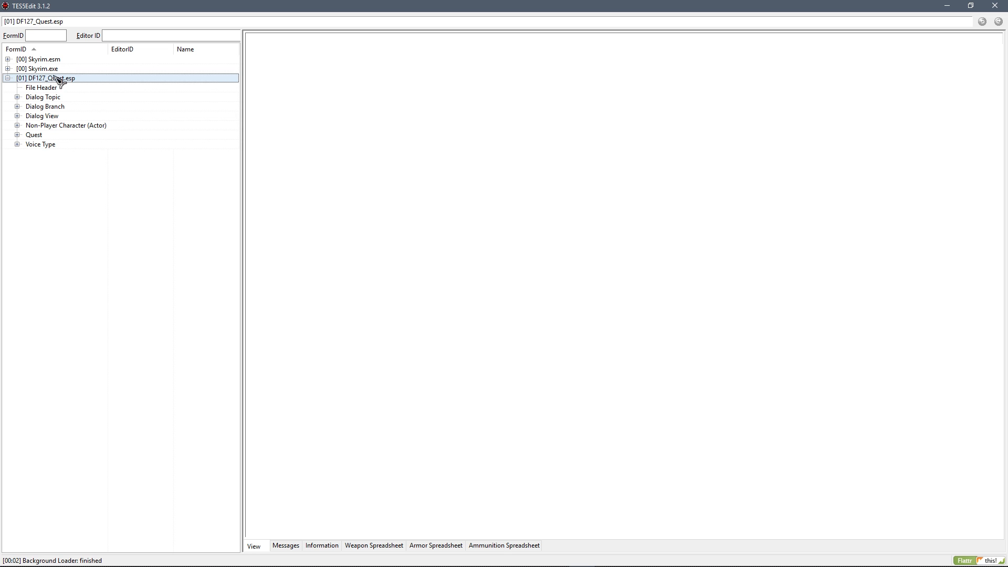
pyautogui.rightClick(59, 81)
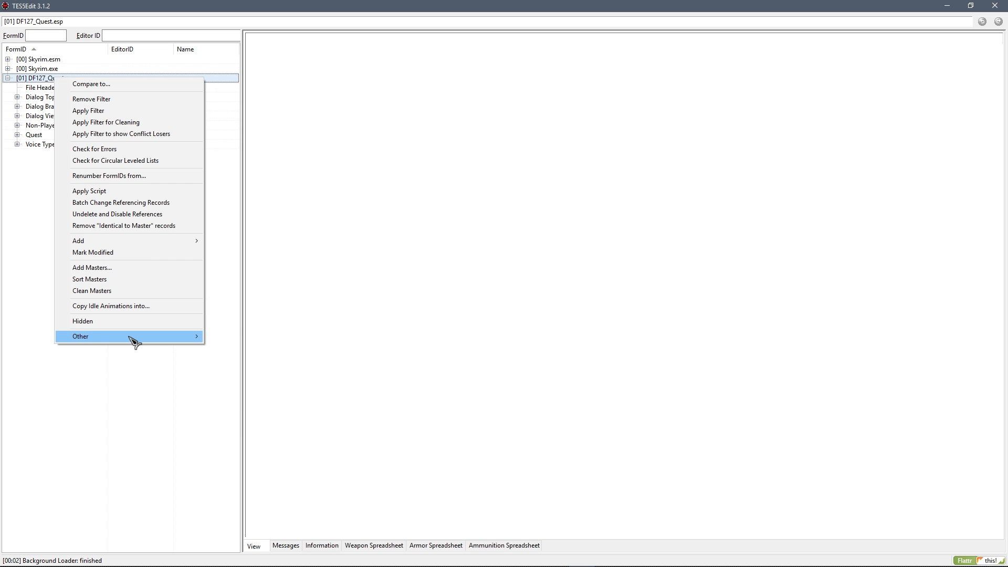
pyautogui.moveTo(135, 338)
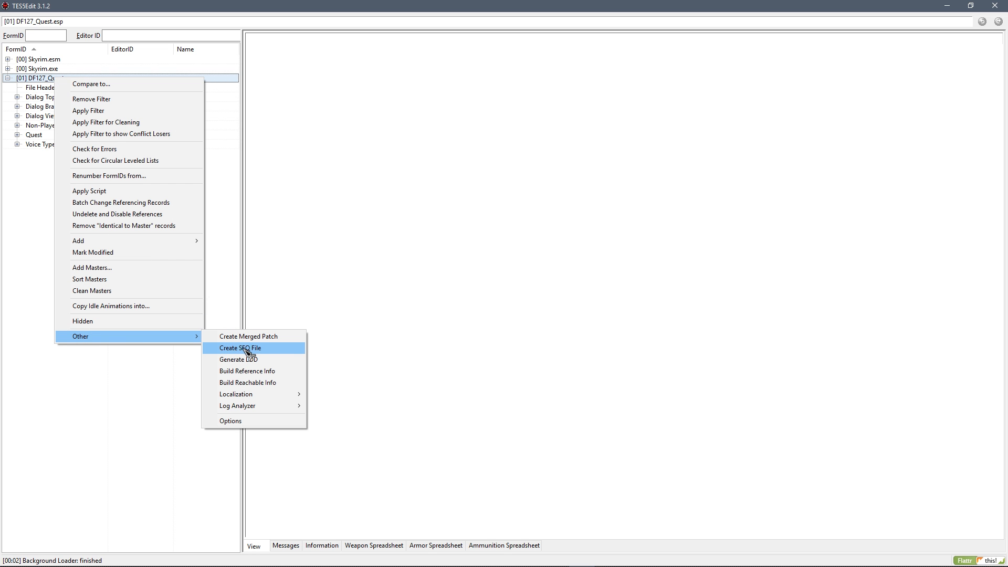
pyautogui.click(277, 350)
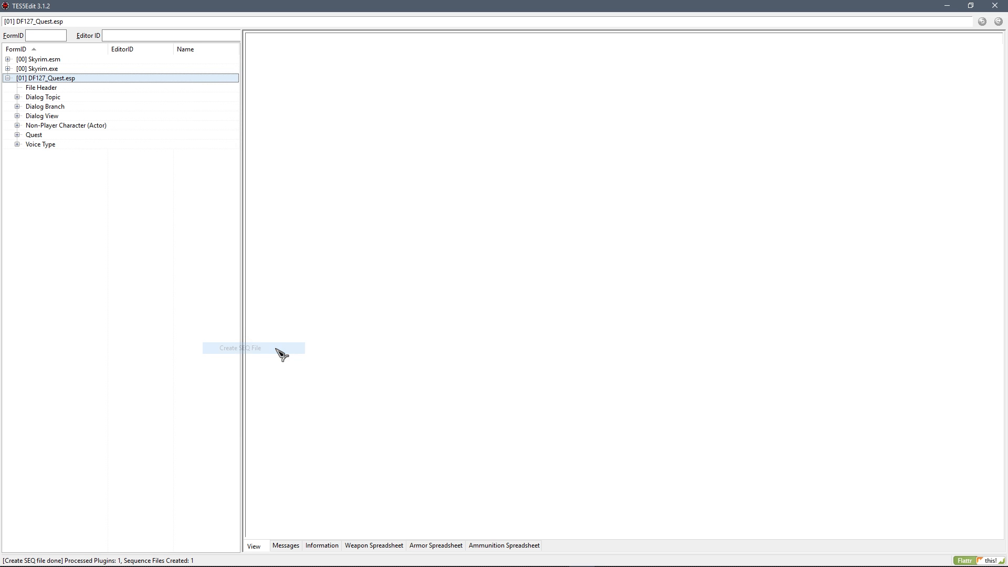
pyautogui.click(295, 545)
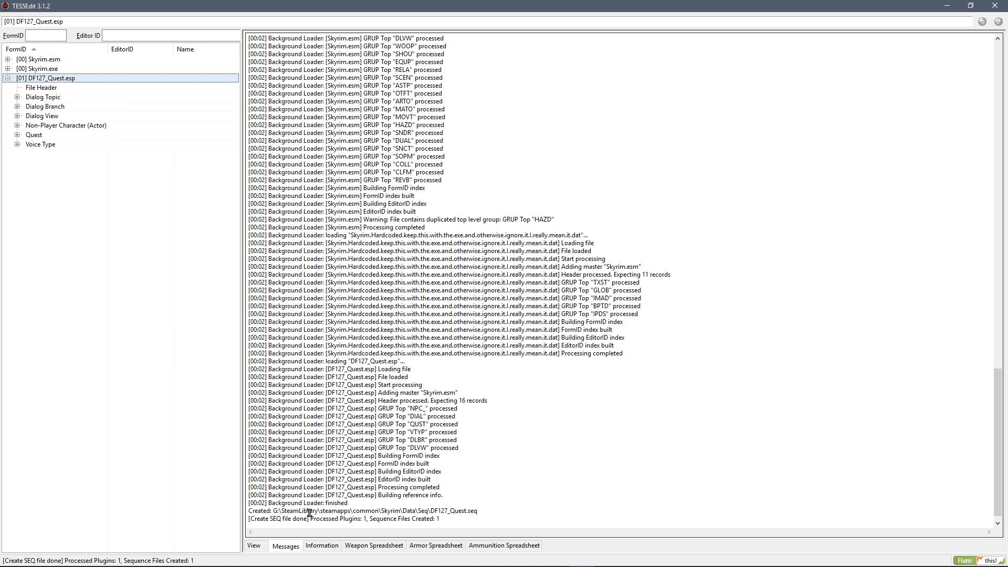
pyautogui.moveTo(309, 519); pyautogui.dragTo(392, 519)
pyautogui.click(421, 521)
# Switch to File Explorer, check for DF127_Quest.seq in the Skyrim Data SEQ folder, and close both Explorer and TES5Edit.
pyautogui.click(46, 556)
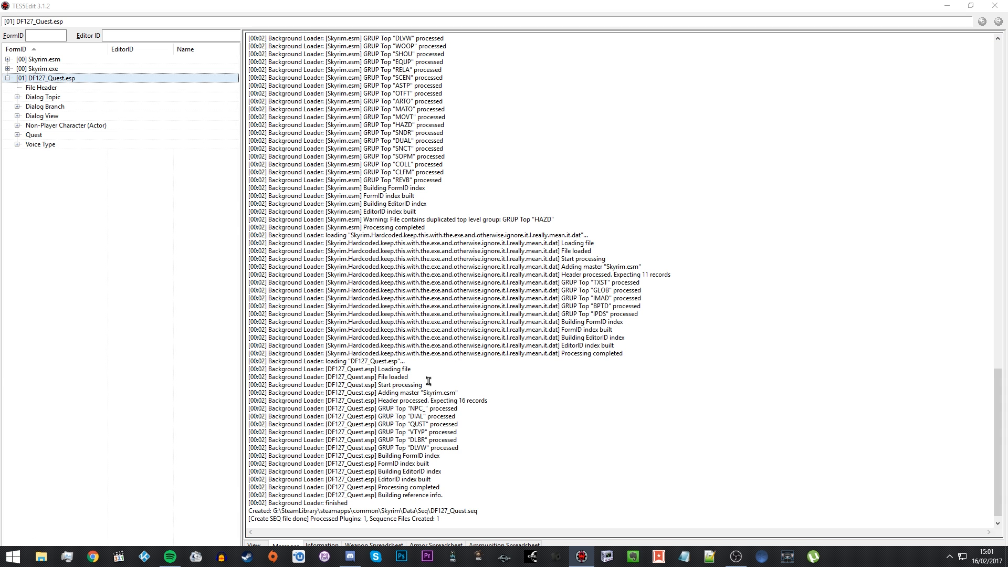
pyautogui.click(277, 243)
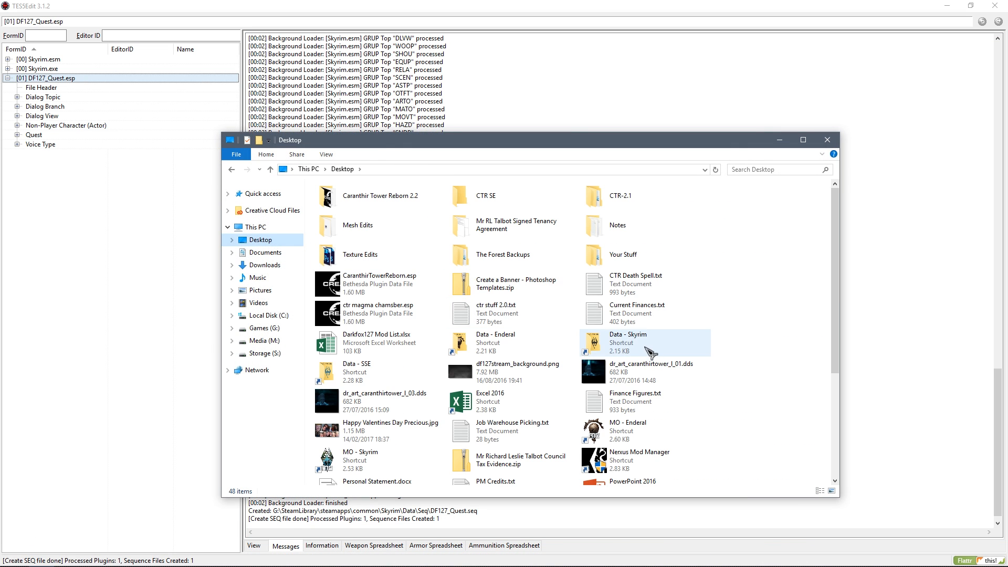
pyautogui.doubleClick(591, 349)
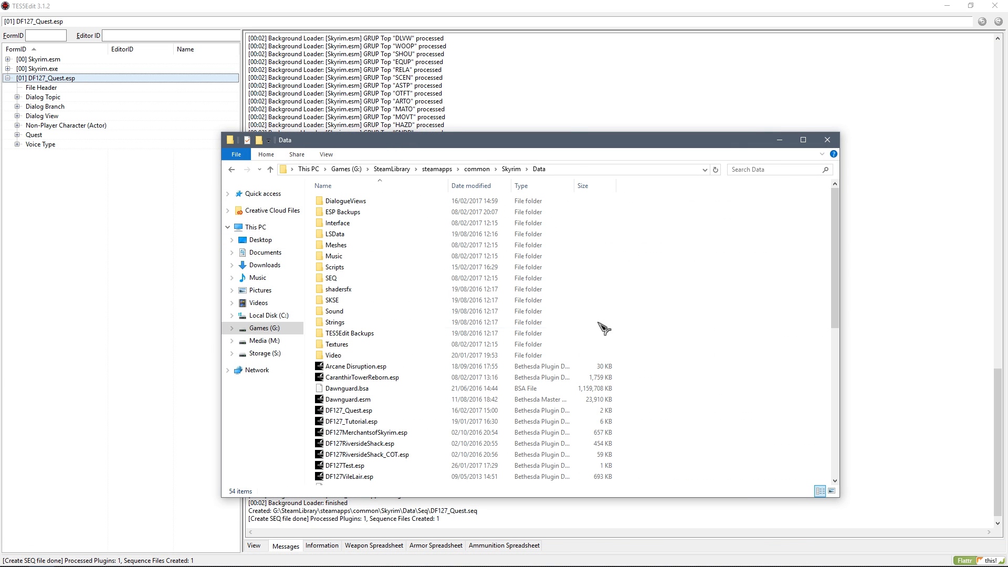
pyautogui.doubleClick(343, 278)
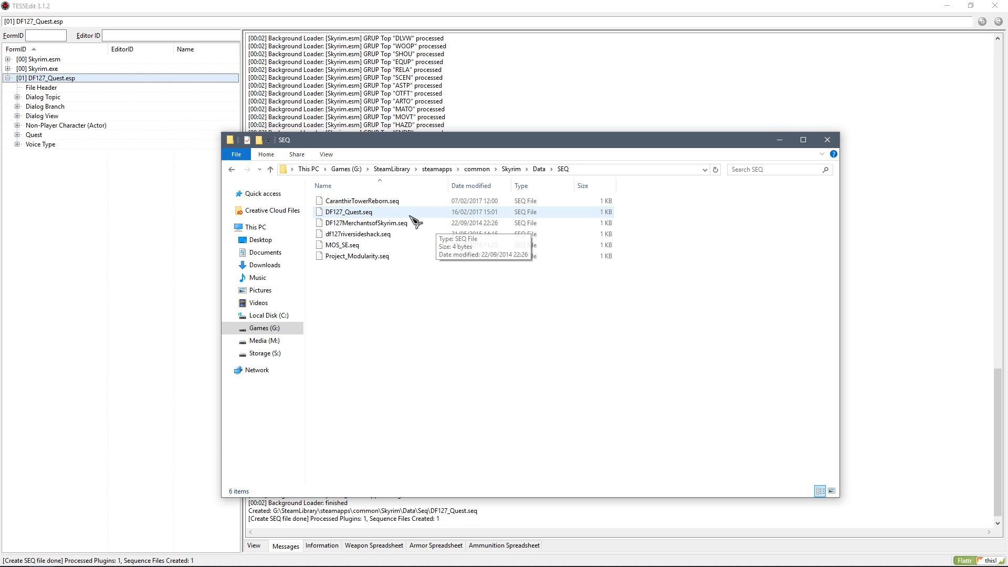
pyautogui.click(350, 213)
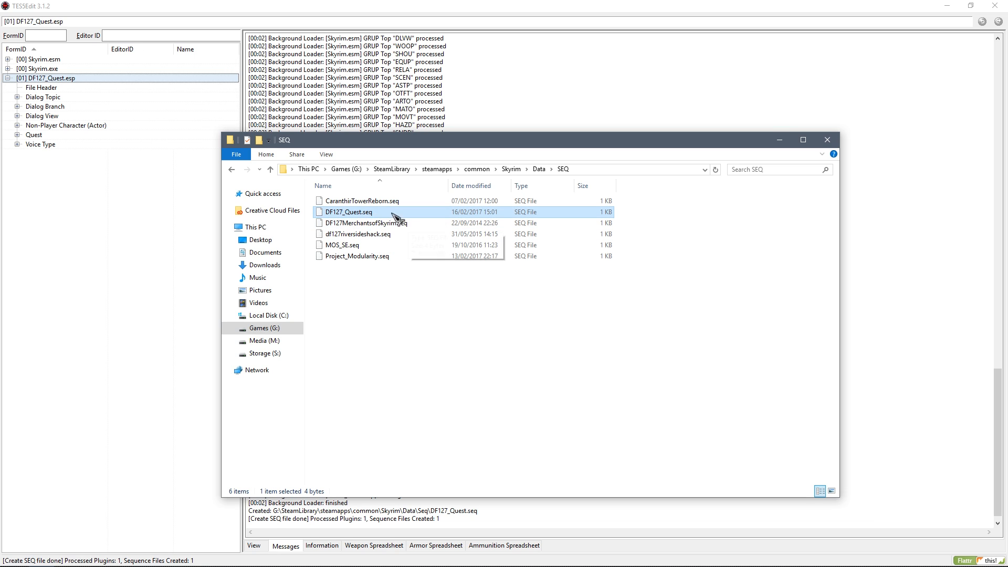
pyautogui.click(483, 321)
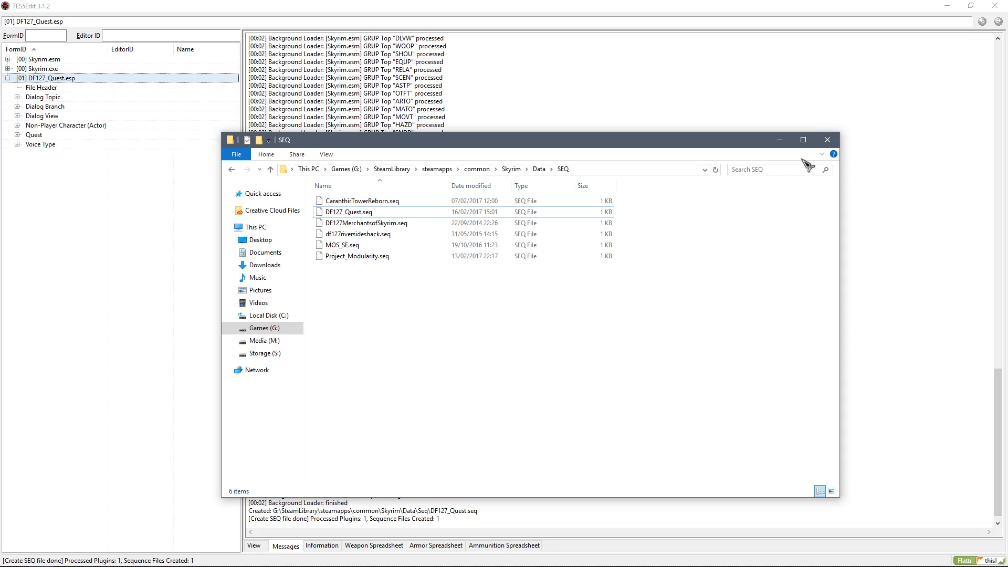
pyautogui.click(830, 141)
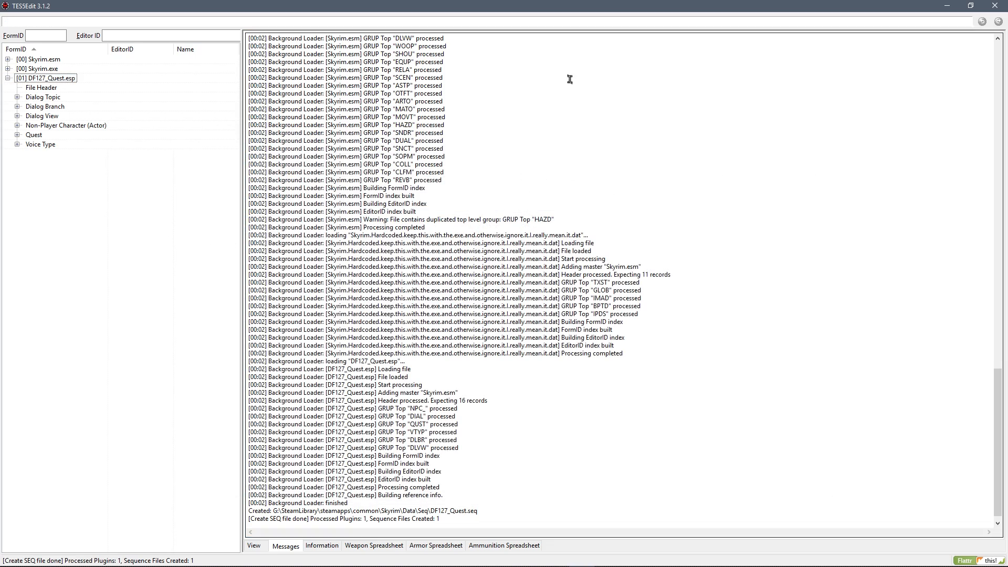
pyautogui.click(1000, 5)
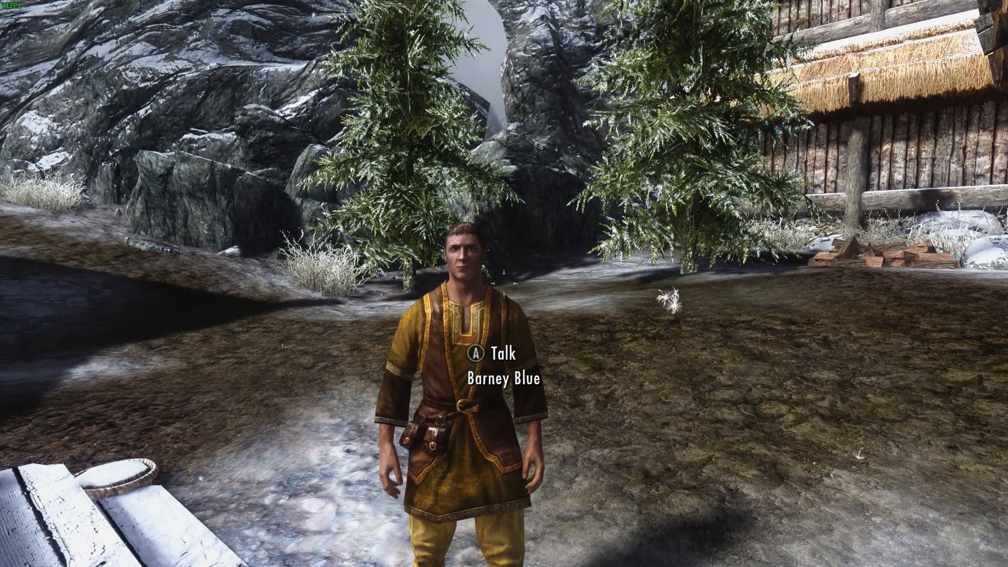
# Talk to Barney Blue in Skyrim several times to test the random responses to "How are you?".
pyautogui.press('e')
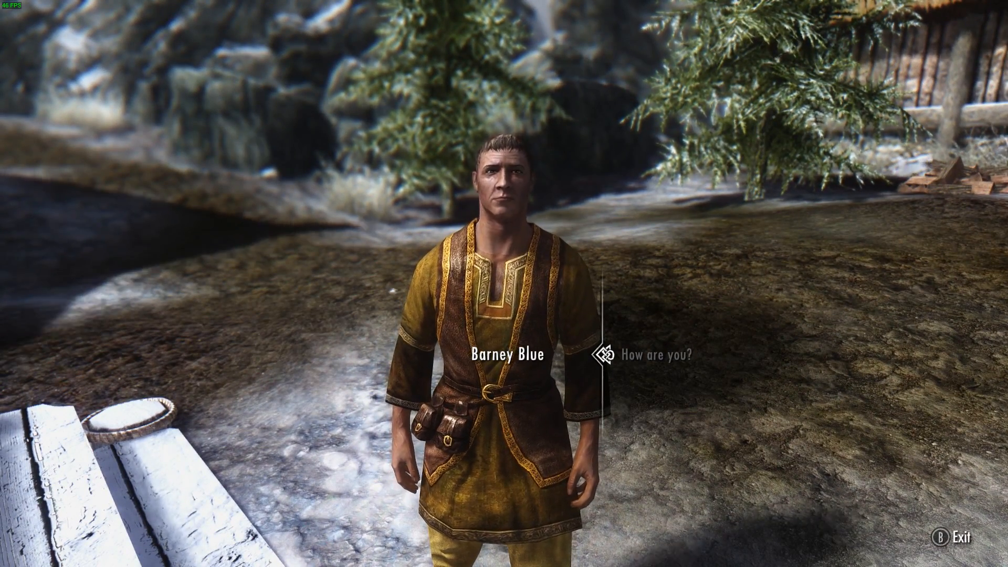
pyautogui.press('Tab')
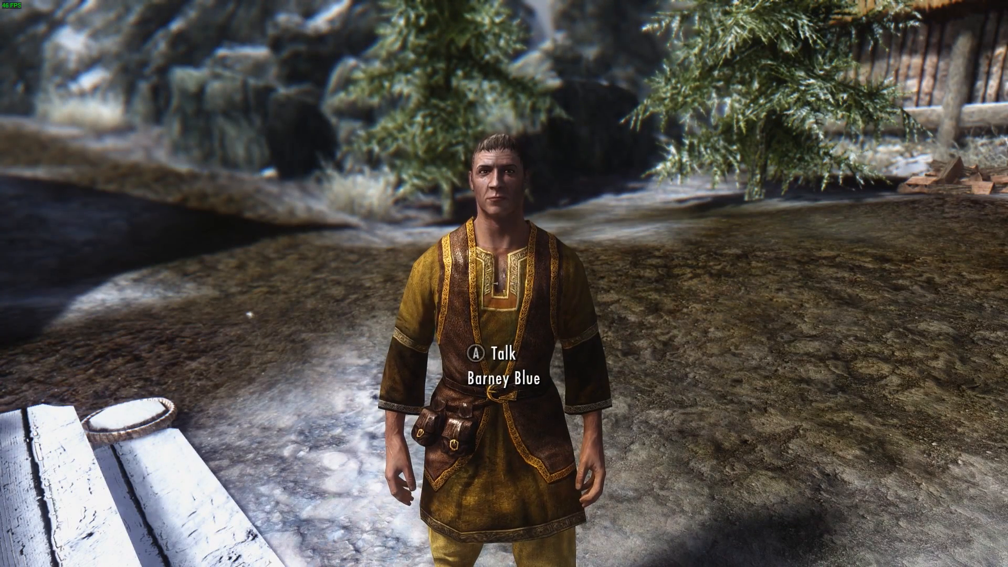
pyautogui.press('e')
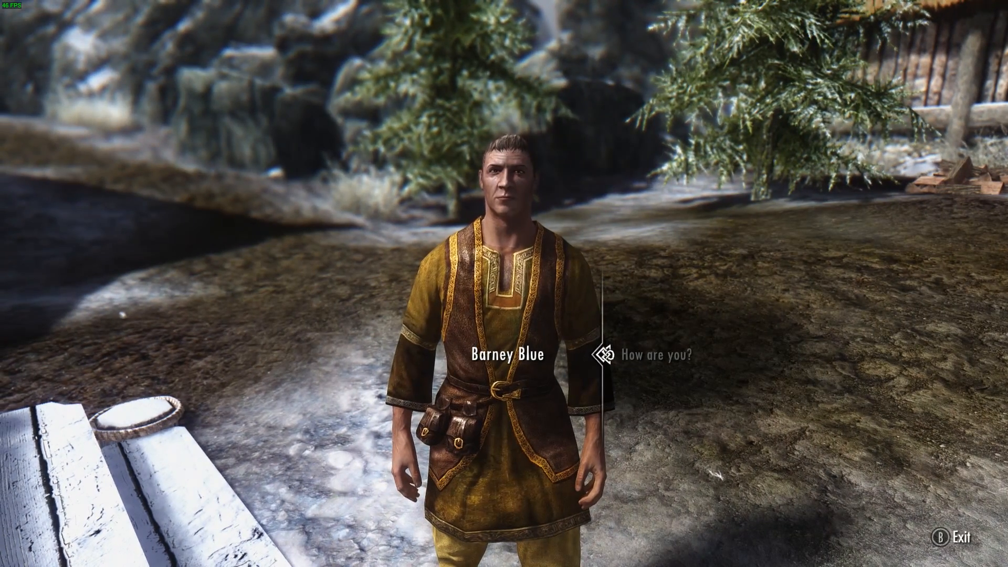
pyautogui.press('Tab')
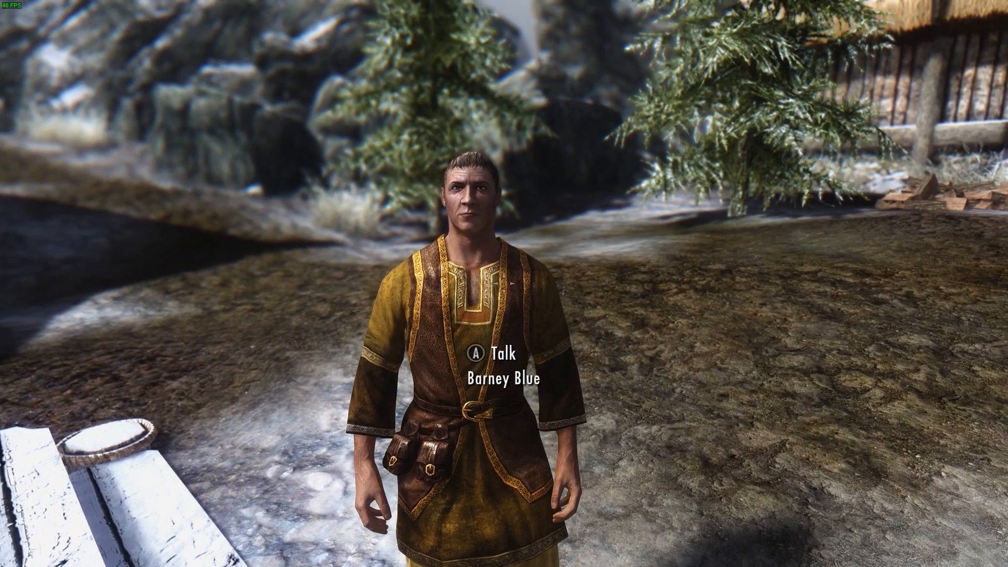
pyautogui.press('e')
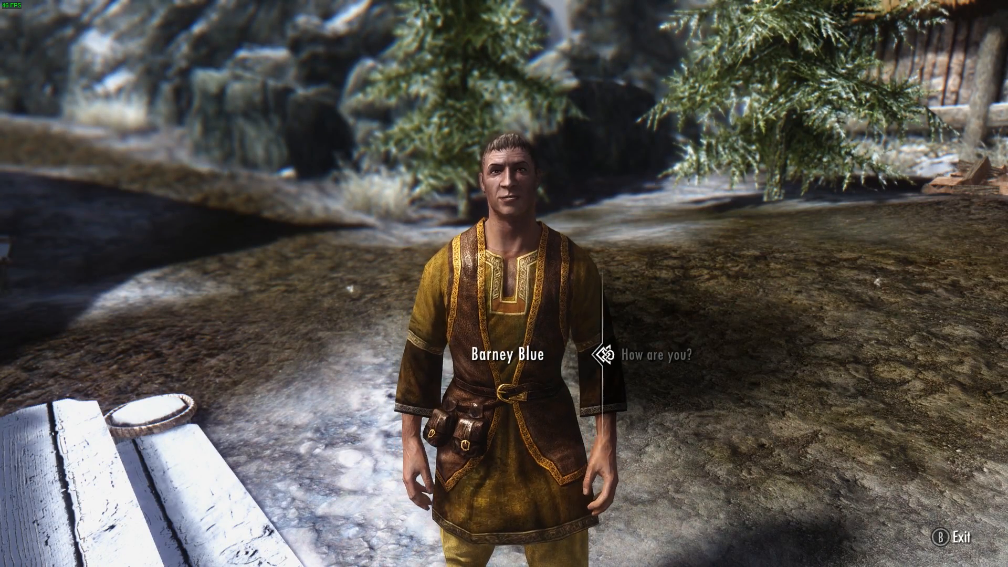
pyautogui.press('Tab')
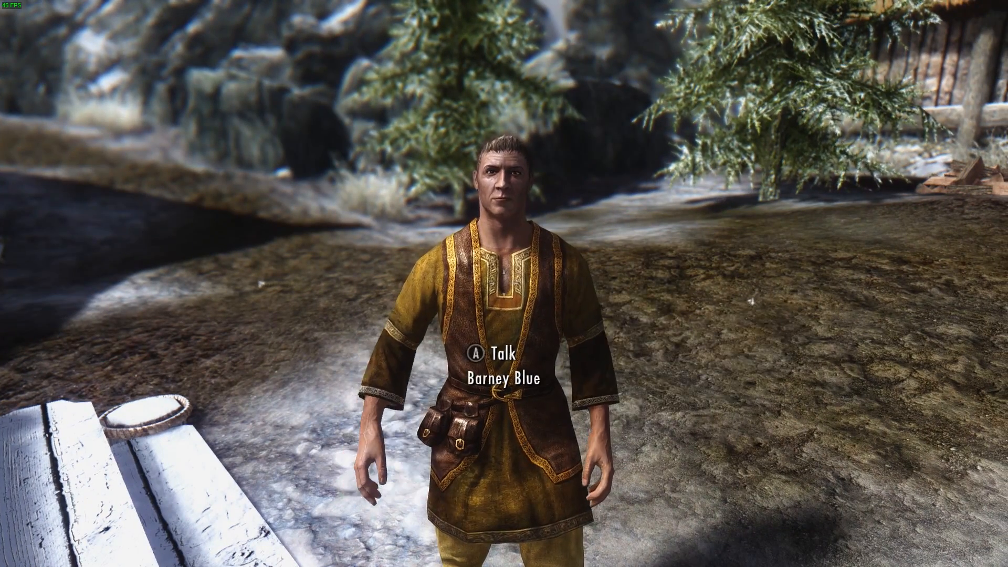
pyautogui.press('e')
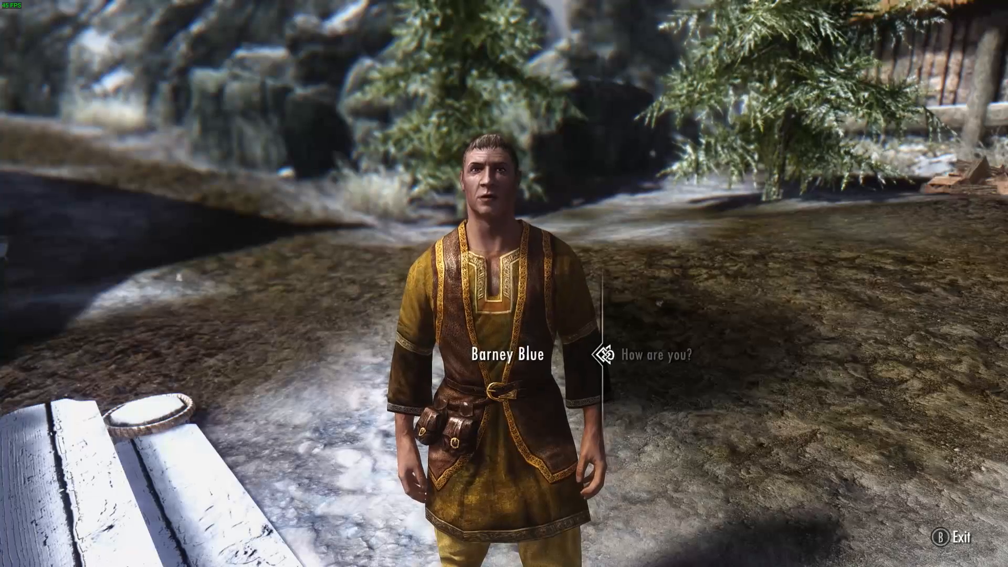
# Talk to Barney Blue in Skyrim once more and leave the conversation.
pyautogui.press('Tab')
pyautogui.press('e')
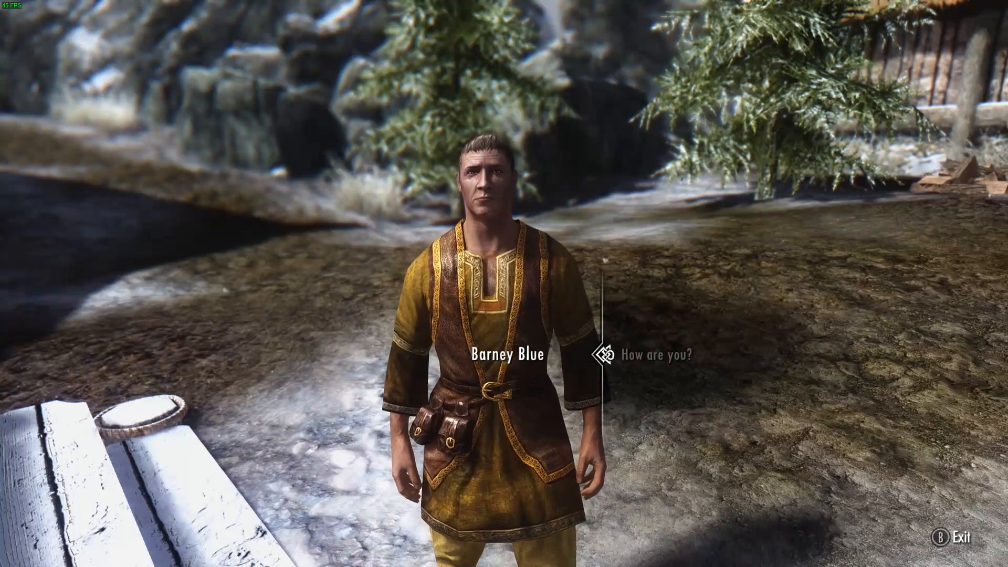
pyautogui.press('Tab')
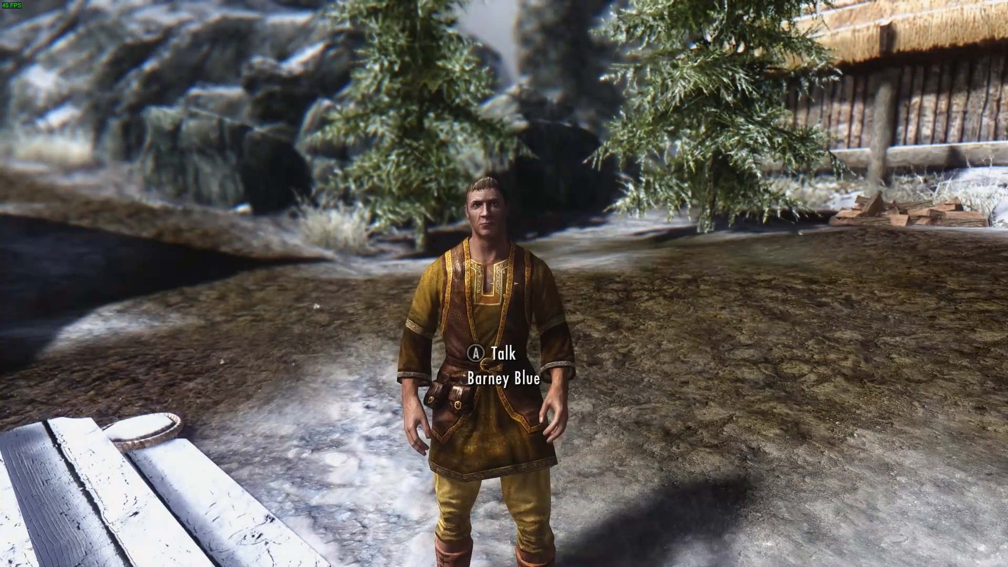
pyautogui.press('w')
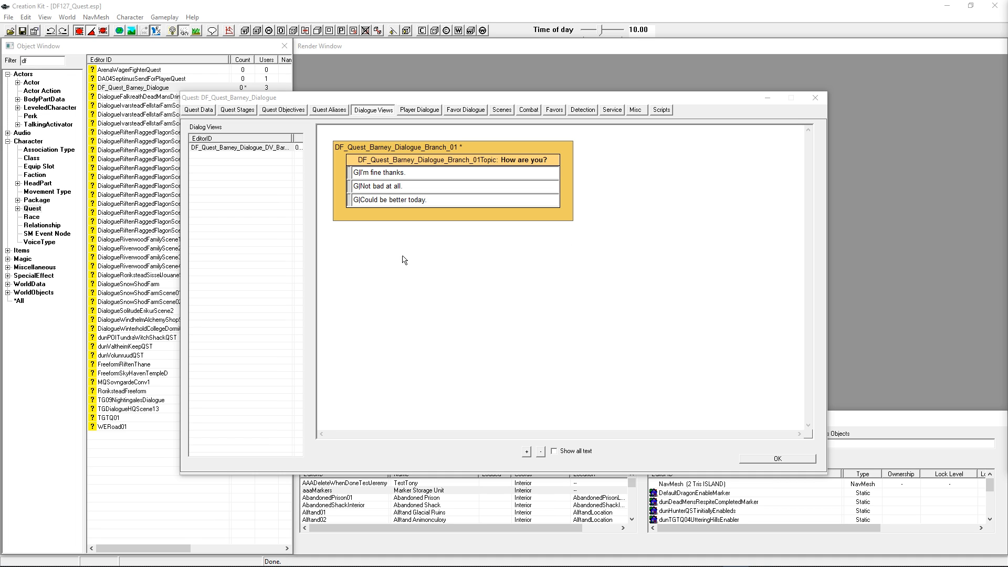
# In the Creation Kit, add branch DF_Quest_Barney_Dialogue_Branch_02 with starting topic DF_Quest_Barney_Dialogue_Branch_02Topic and align it below the first branch.
pyautogui.rightClick(417, 247)
pyautogui.click(427, 252)
pyautogui.click(260, 131)
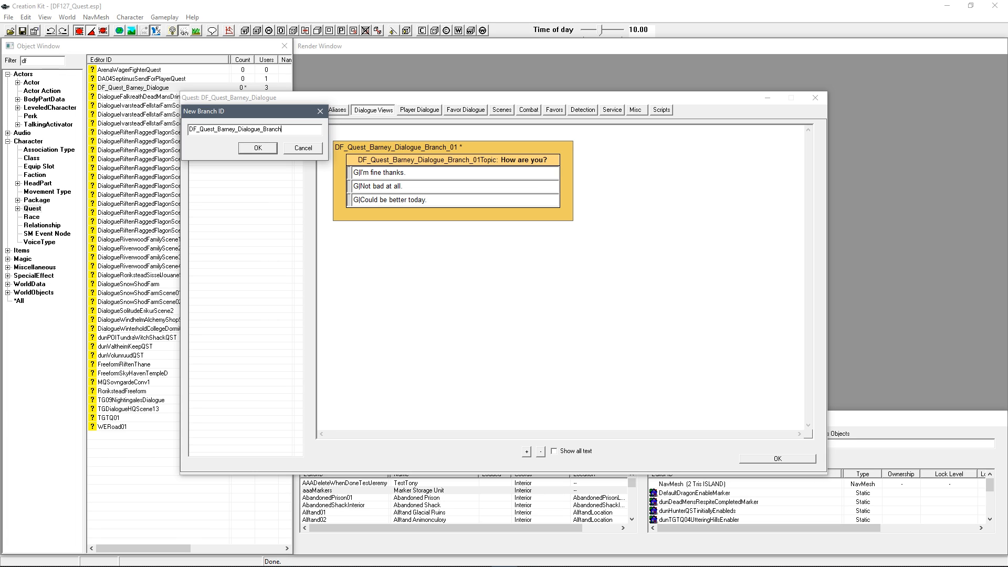
pyautogui.write('2')
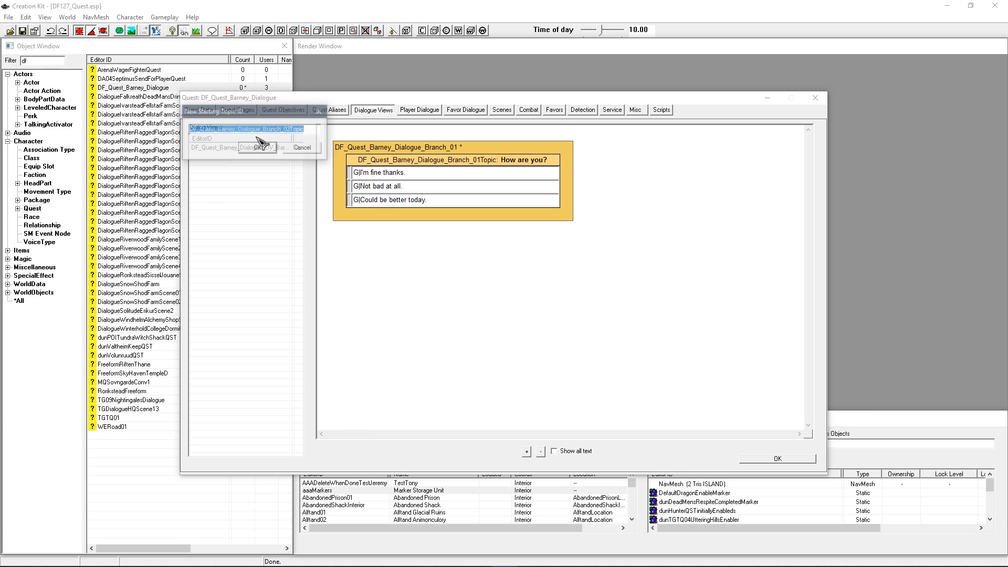
pyautogui.click(258, 148)
pyautogui.moveTo(456, 265); pyautogui.dragTo(373, 250)
pyautogui.moveTo(542, 256); pyautogui.dragTo(564, 256)
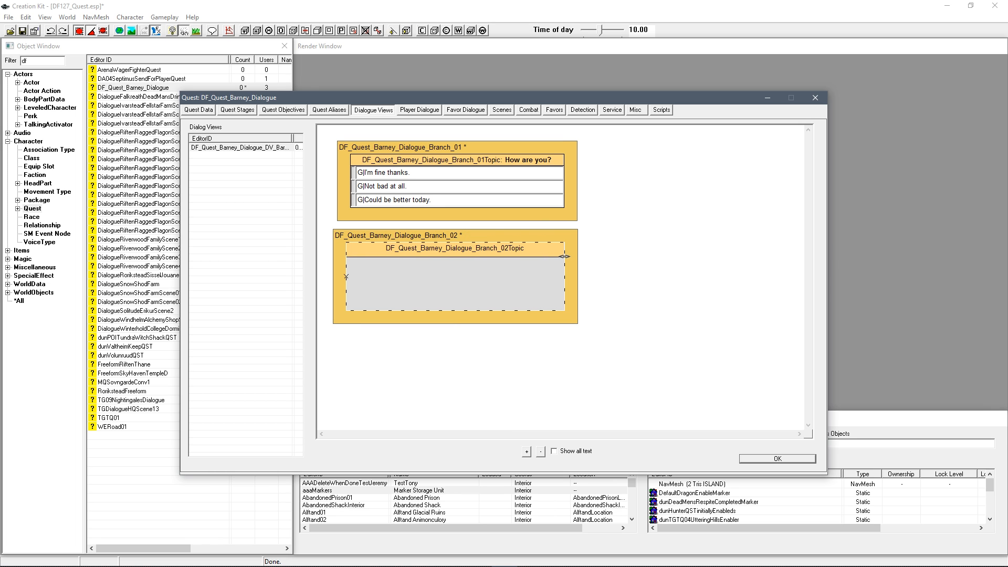
# Set the Branch_02 starting topic's text to "Do you have a book I could borrow?" and add the response "Yeah sure, which would you like?".
pyautogui.doubleClick(407, 245)
pyautogui.rightClick(391, 231)
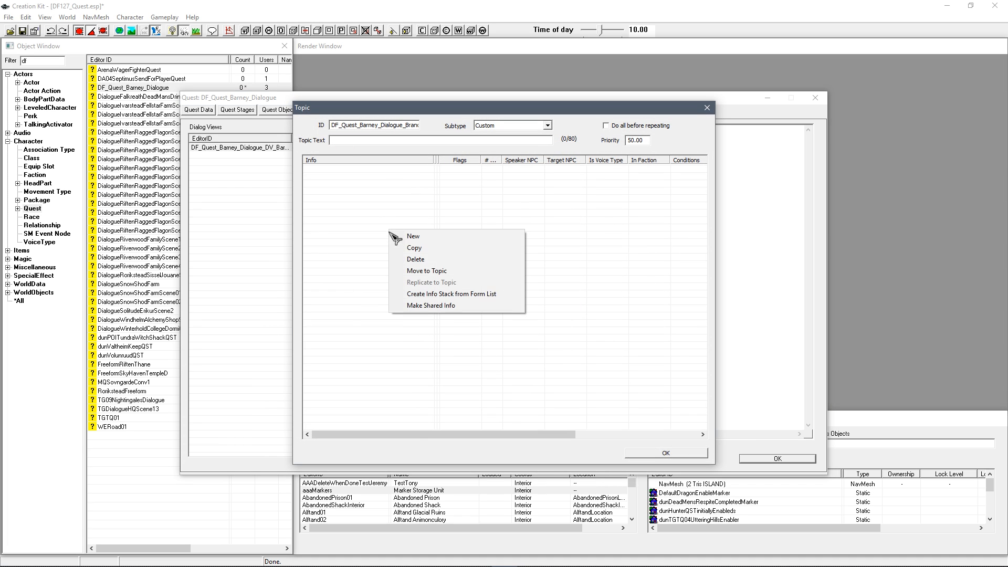
pyautogui.click(358, 141)
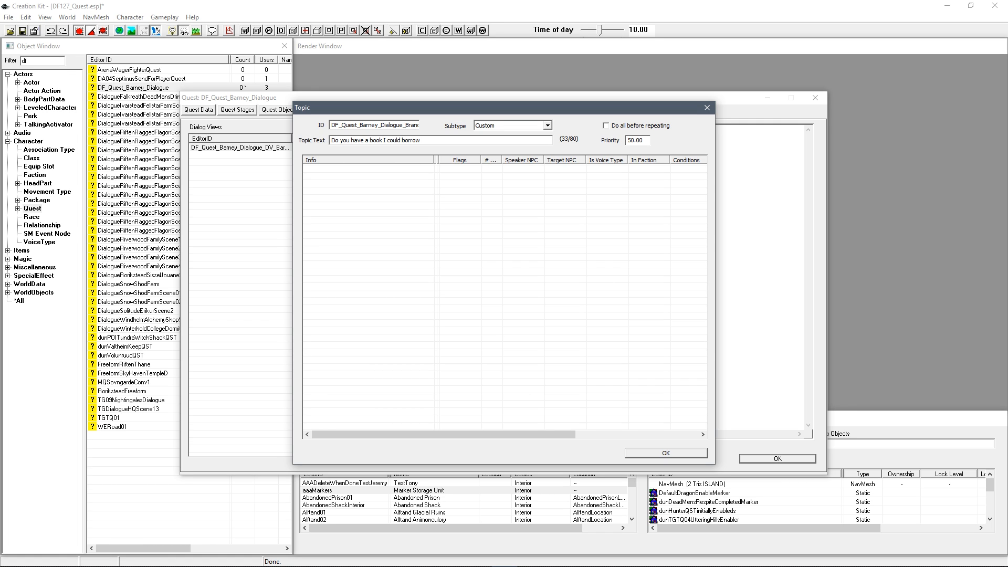
pyautogui.rightClick(389, 200)
pyautogui.click(402, 212)
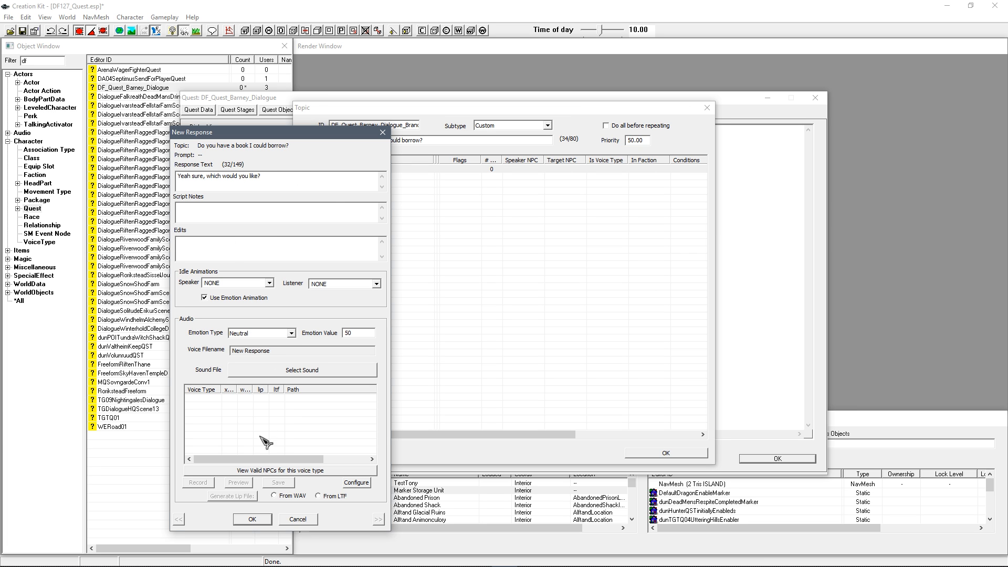
pyautogui.click(252, 519)
pyautogui.rightClick(373, 266)
pyautogui.click(401, 333)
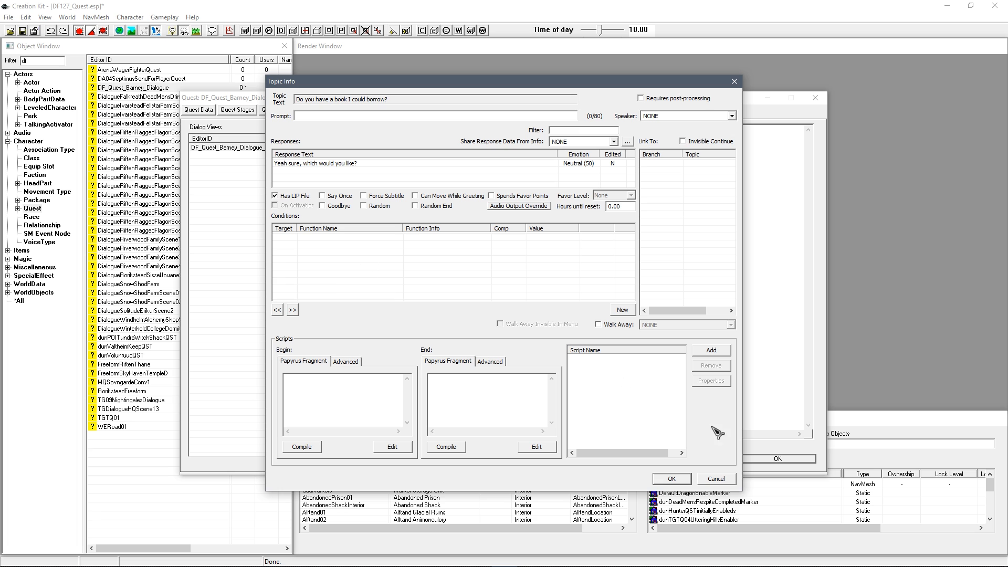
pyautogui.click(671, 479)
pyautogui.click(665, 453)
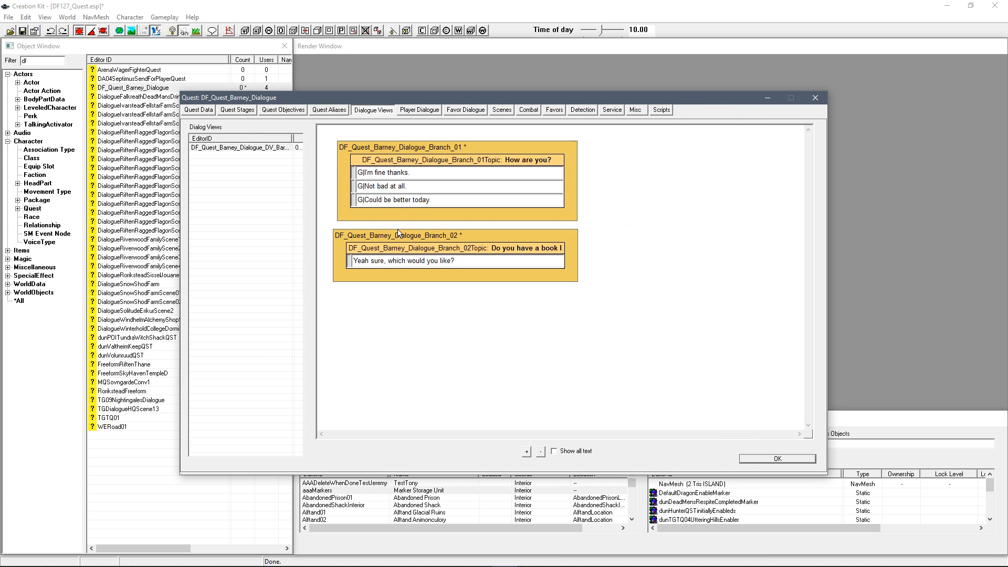
# Copy the GetIsID condition for DF_Actor_BarneyBlue from "I'm fine thanks." to the "Yeah sure, which would you like?" response.
pyautogui.click(401, 175)
pyautogui.rightClick(347, 239)
pyautogui.click(386, 282)
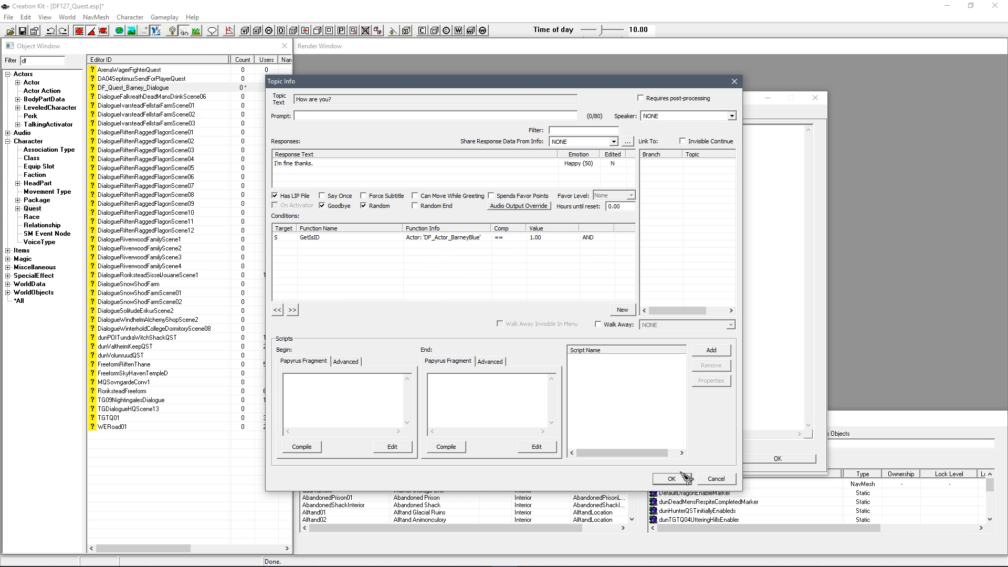
pyautogui.click(672, 478)
pyautogui.click(397, 262)
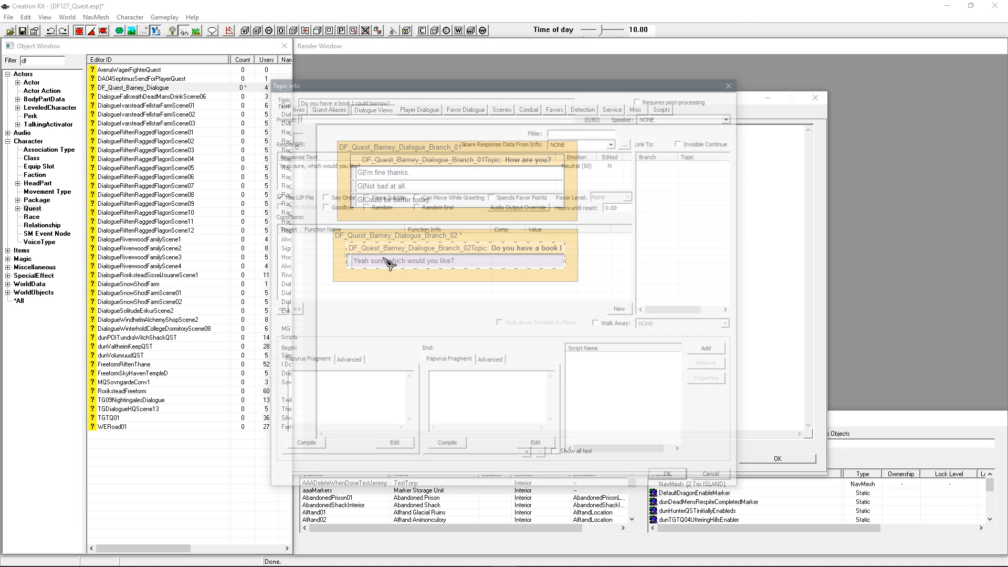
pyautogui.rightClick(361, 256)
pyautogui.click(402, 326)
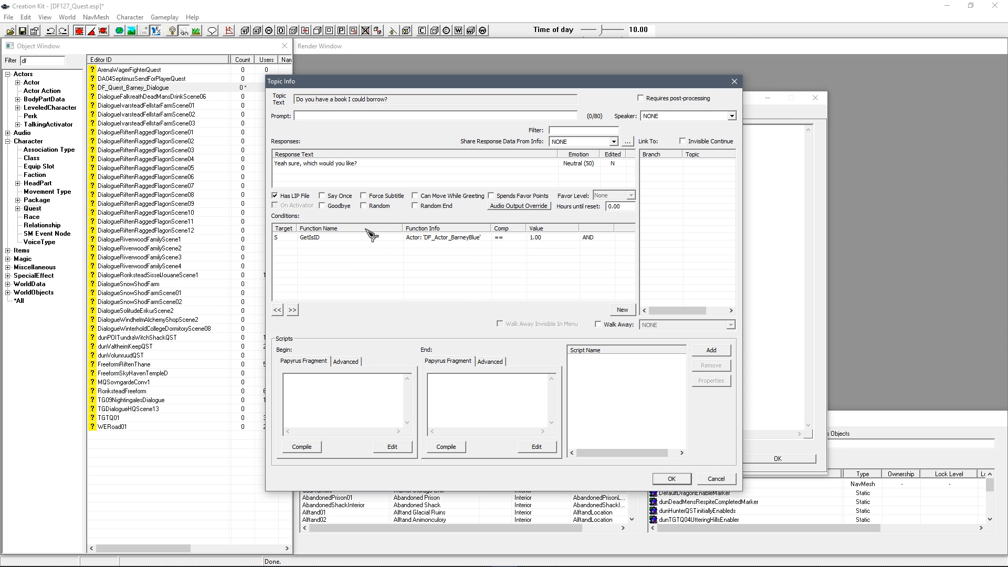
pyautogui.click(347, 238)
pyautogui.click(349, 244)
pyautogui.click(673, 478)
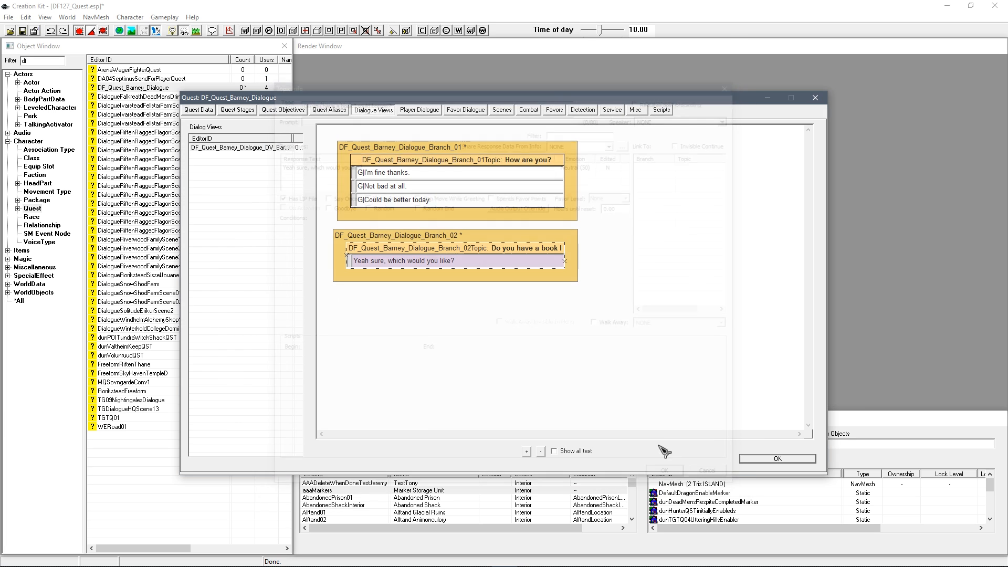
# Add a topic to DF_Quest_Barney_Dialogue_Branch_02 with ID DF_Quest_Barney_Dialogue and topic text "Alchemy".
pyautogui.rightClick(545, 278)
pyautogui.rightClick(519, 298)
pyautogui.rightClick(531, 274)
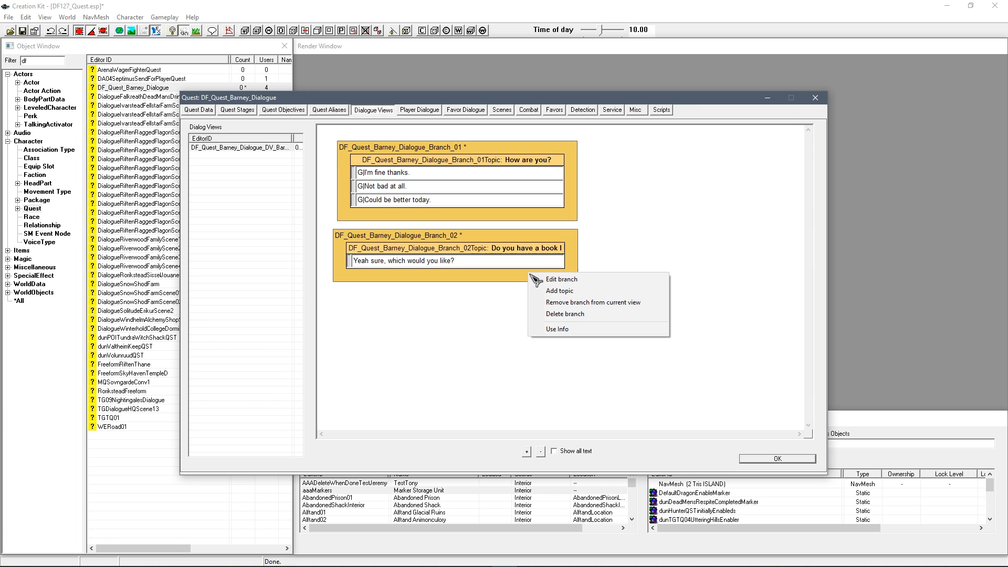
pyautogui.click(560, 291)
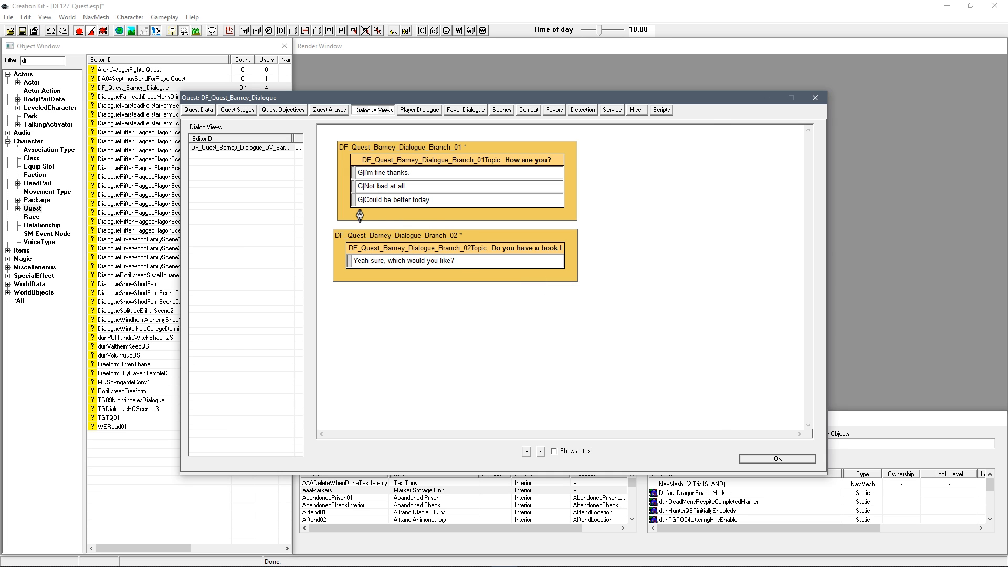
pyautogui.moveTo(446, 150); pyautogui.dragTo(599, 224)
pyautogui.click(522, 227)
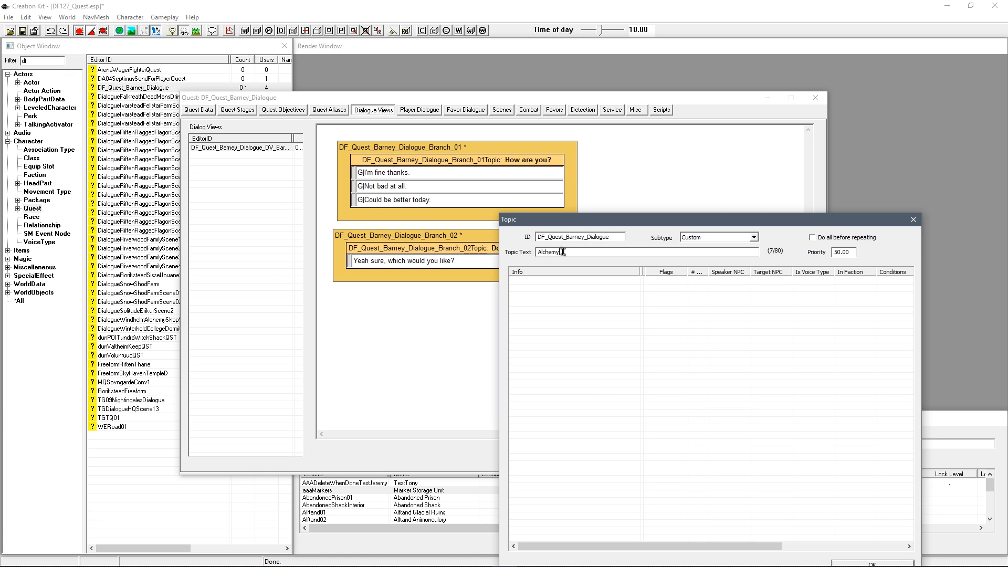
pyautogui.moveTo(592, 222); pyautogui.dragTo(524, 117)
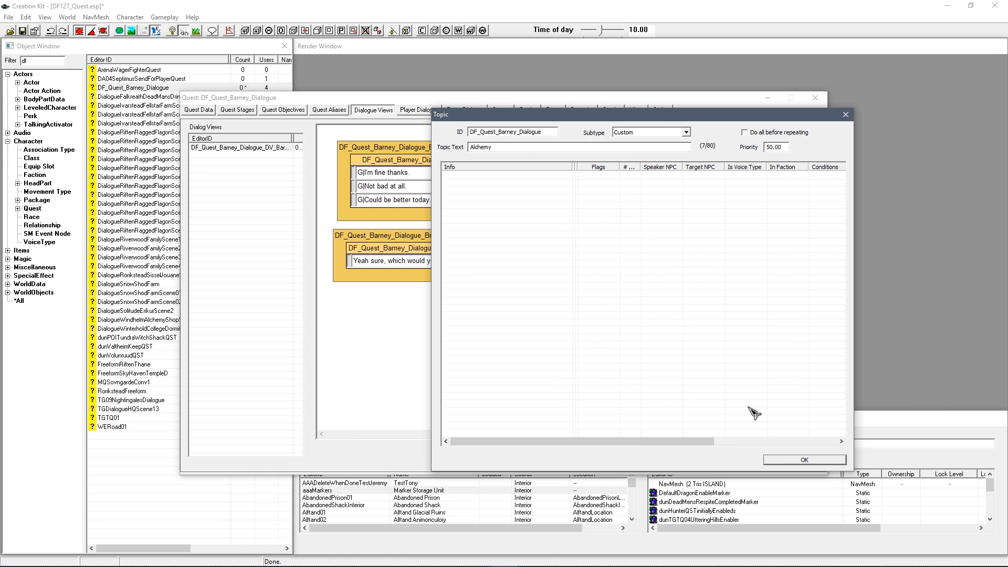
# Create the response "Here you go" for the Alchemy topic with IdleGive as the speaker's idle animation.
pyautogui.rightClick(553, 266)
pyautogui.click(570, 267)
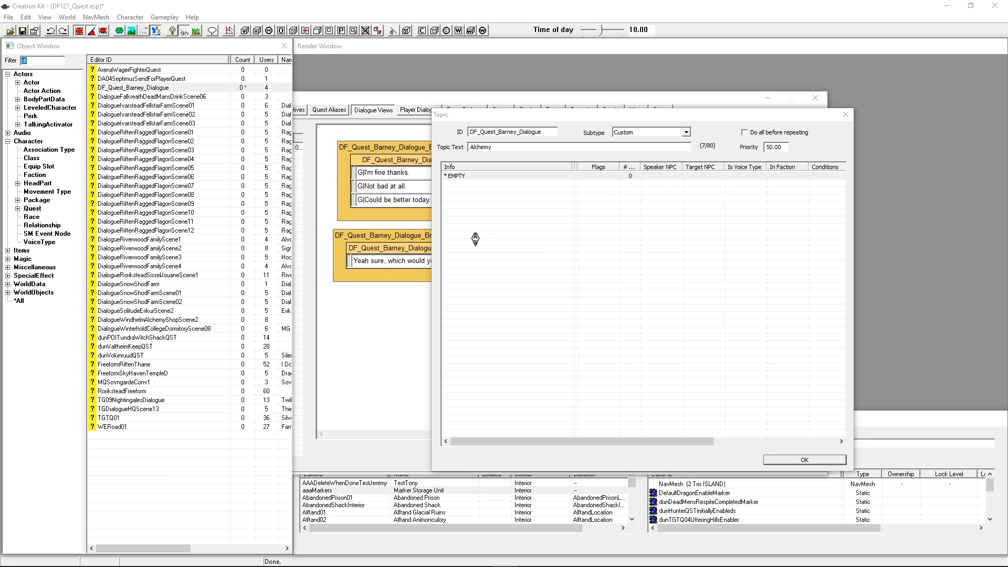
pyautogui.write('Here you go')
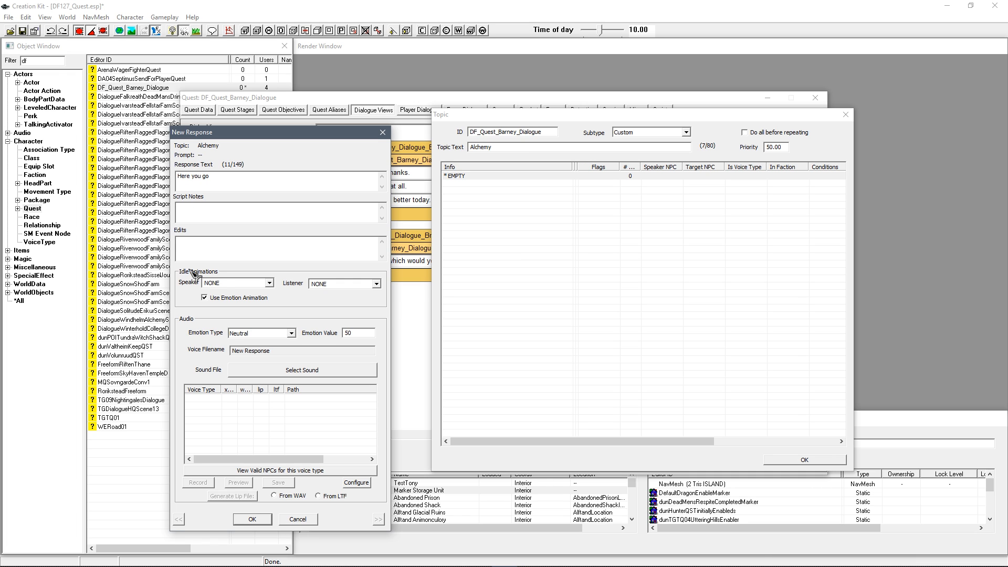
pyautogui.click(225, 284)
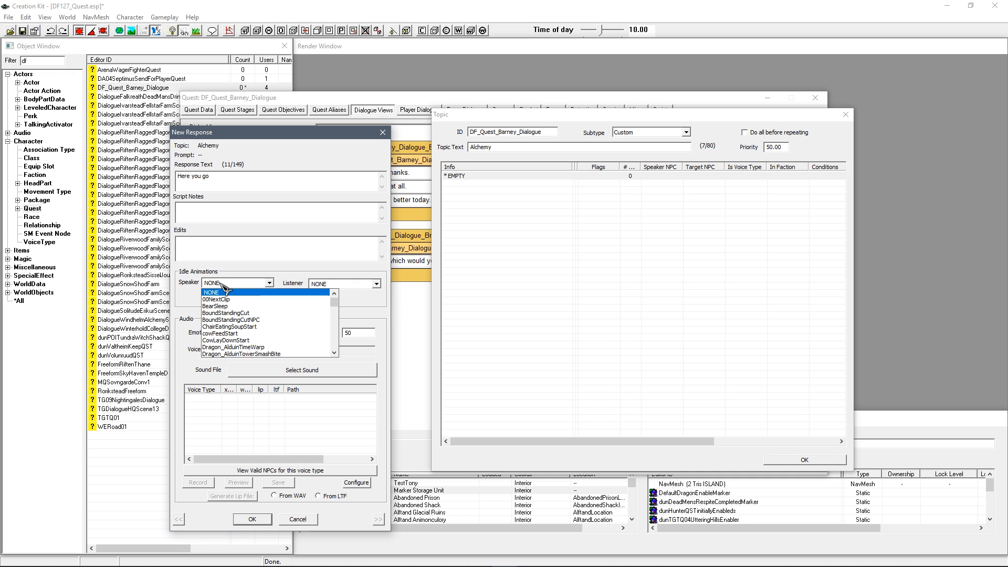
pyautogui.press('i')
pyautogui.scroll(-5, 234, 326)
pyautogui.scroll(-5, 244, 326)
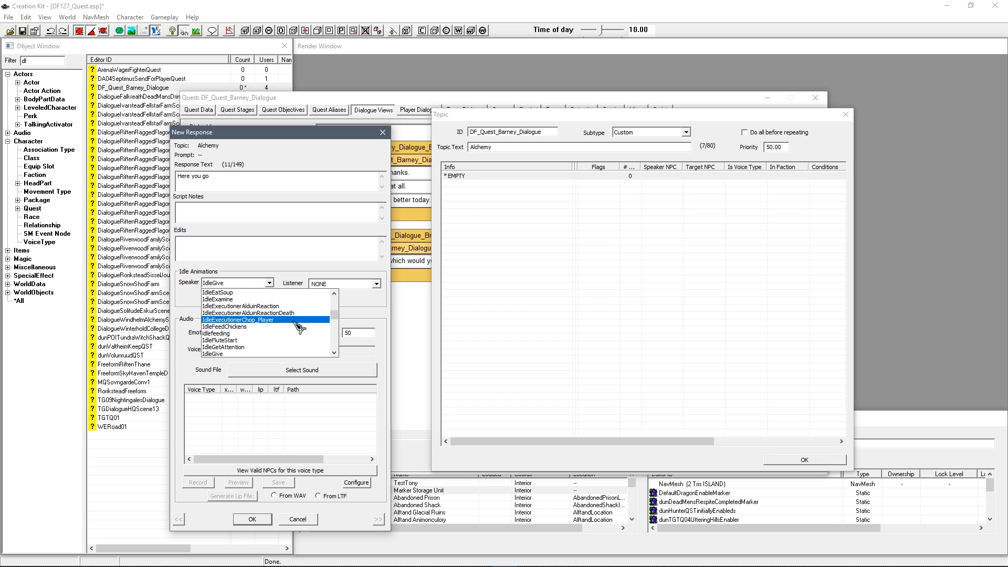
pyautogui.click(230, 354)
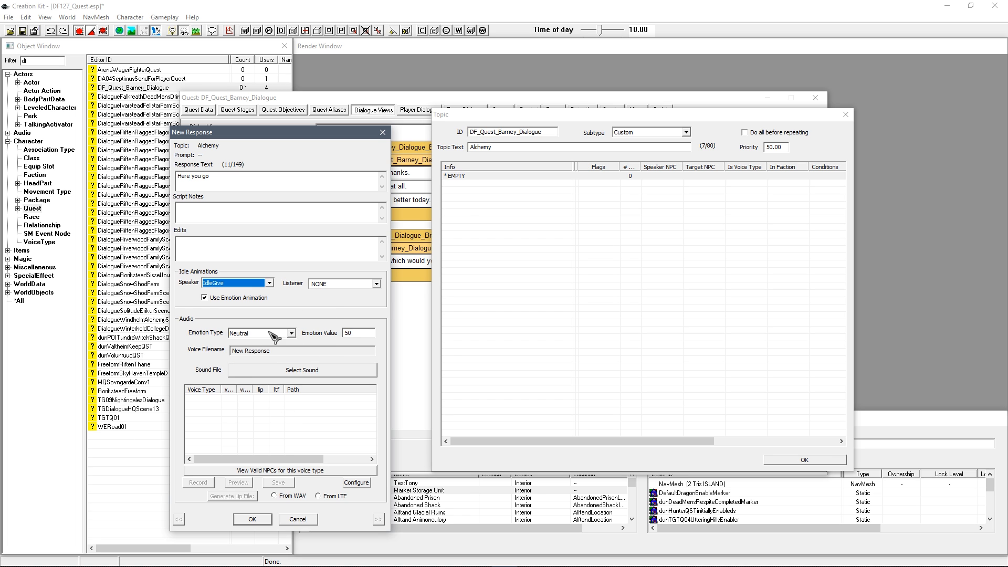
# Set the "Here you go" response's emotion type to Happy with value 65 and save the response.
pyautogui.click(273, 334)
pyautogui.click(258, 377)
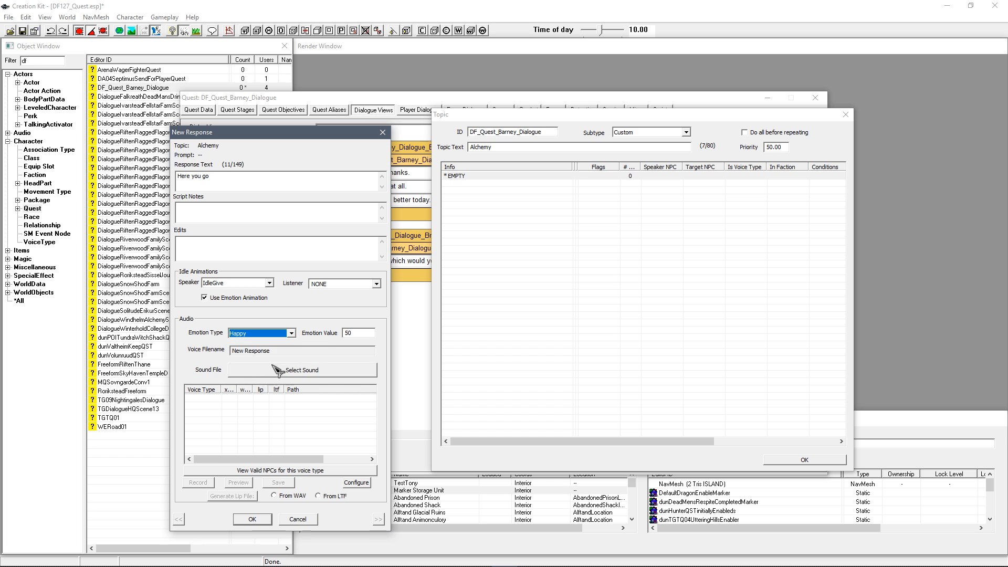
pyautogui.doubleClick(359, 333)
pyautogui.write('65')
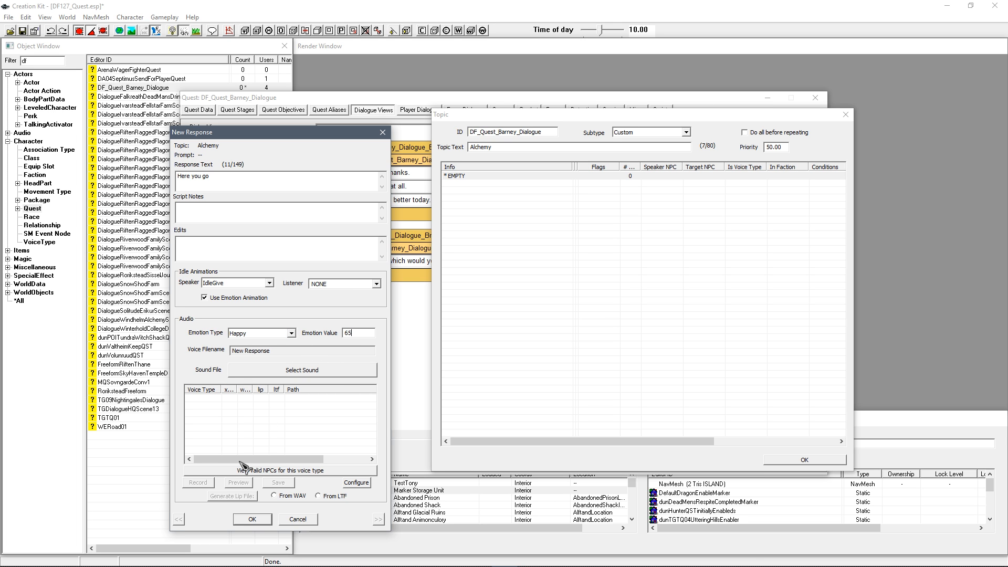
pyautogui.click(252, 519)
# Paste the Barney Blue GetIsID condition into the Alchemy response's info and flag it as Goodbye.
pyautogui.rightClick(469, 274)
pyautogui.click(462, 326)
pyautogui.click(329, 207)
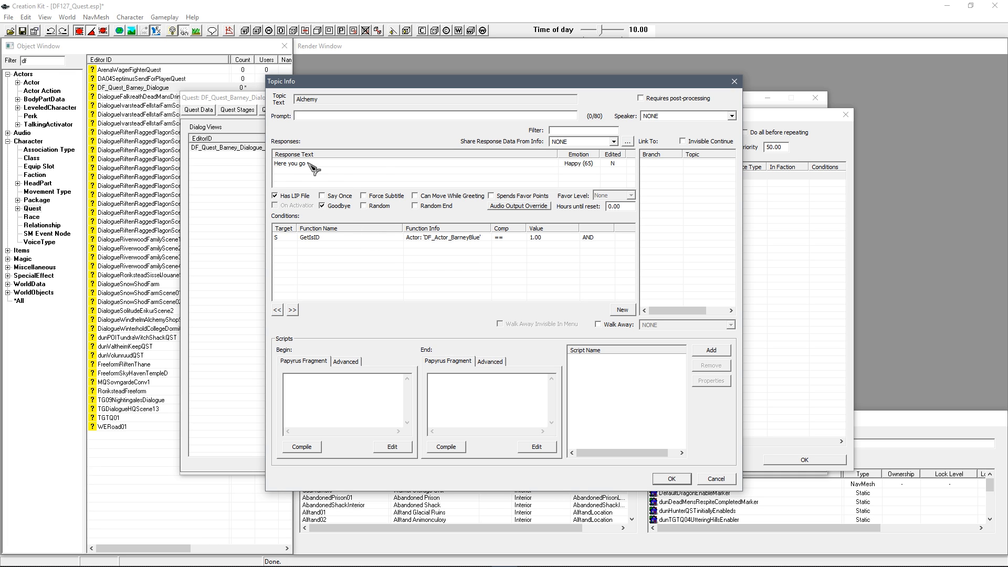
pyautogui.click(666, 478)
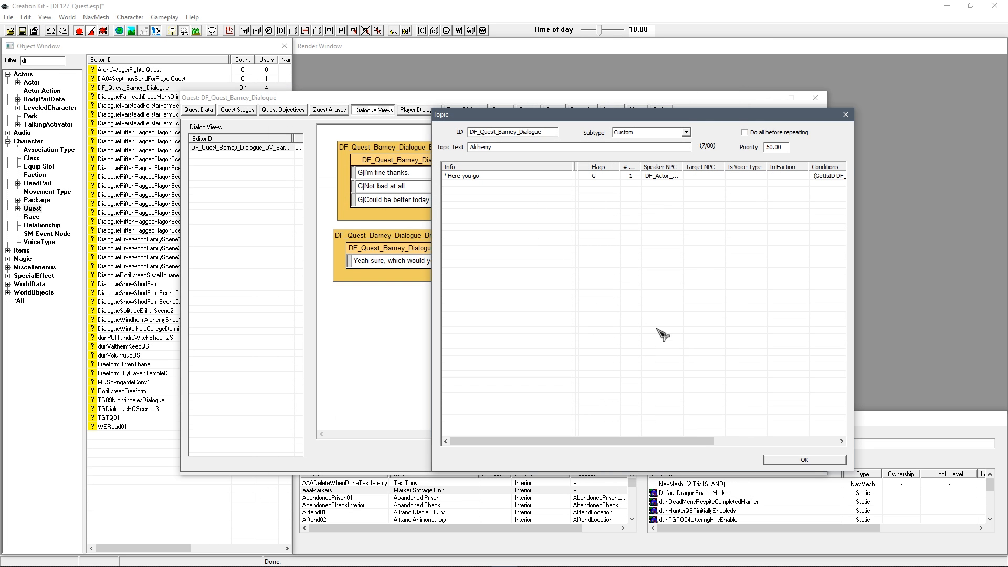
# Change the Alchemy topic's ID to the unique DF_Quest_Barney_Dialogue_Topic_Book_01 and save the topic.
pyautogui.click(780, 460)
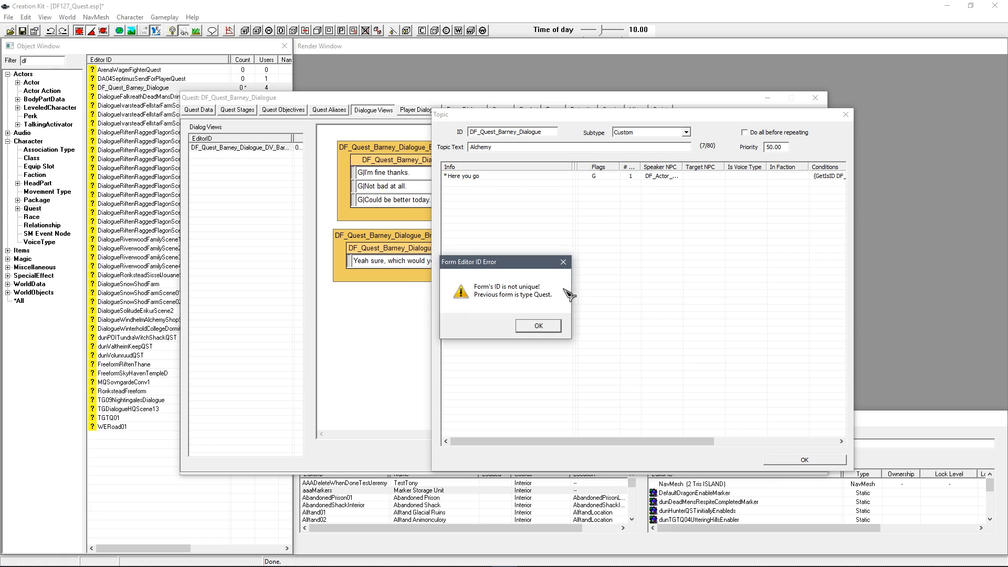
pyautogui.click(540, 326)
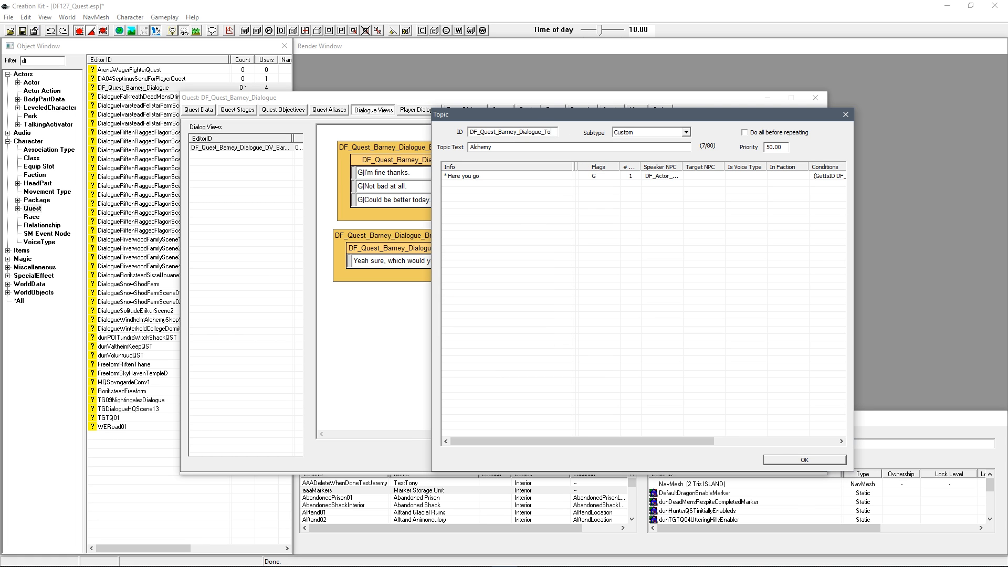
pyautogui.write('pic_Book_01')
pyautogui.click(803, 459)
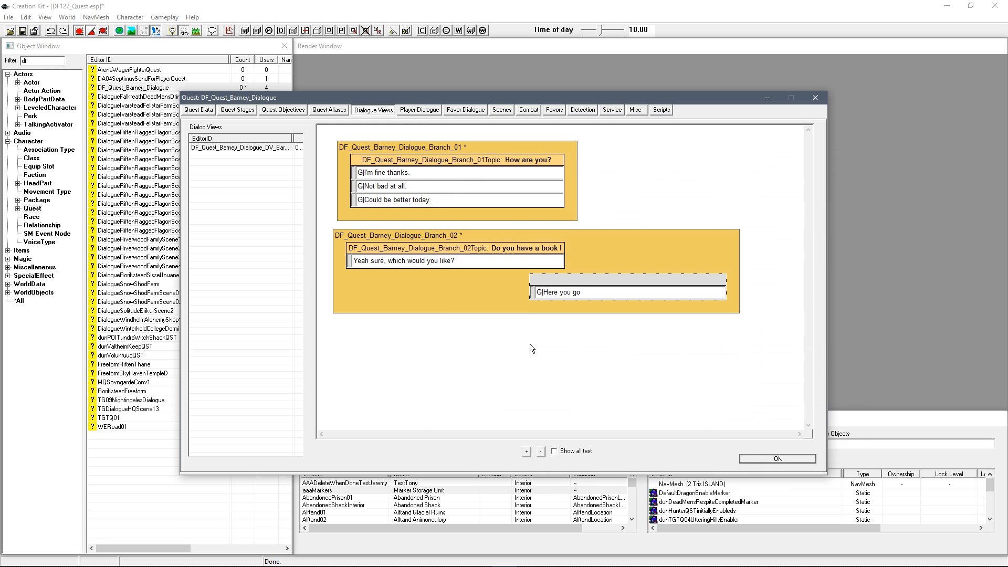
# Position the Alchemy topic beside the book-borrowing topic in Branch_02, level with it and with a gap between them.
pyautogui.moveTo(570, 281); pyautogui.dragTo(630, 251)
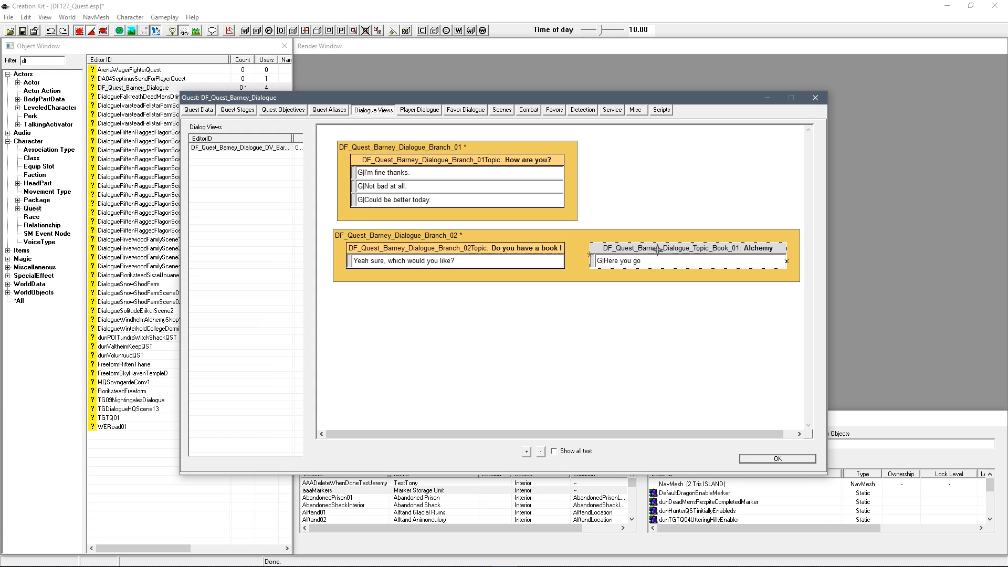
pyautogui.moveTo(658, 249); pyautogui.dragTo(677, 248)
pyautogui.click(542, 258)
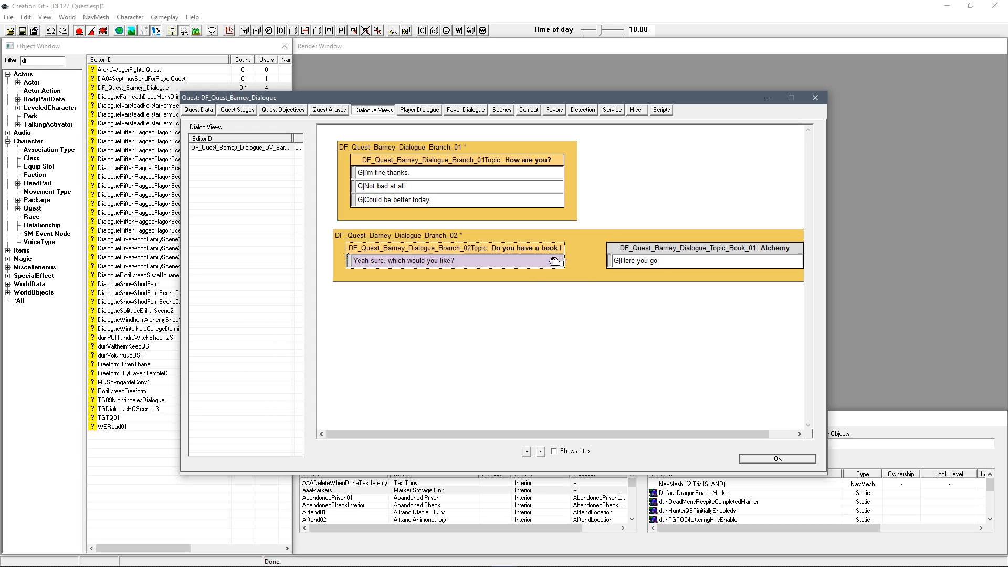
pyautogui.click(667, 257)
pyautogui.click(530, 268)
pyautogui.click(524, 263)
pyautogui.click(523, 250)
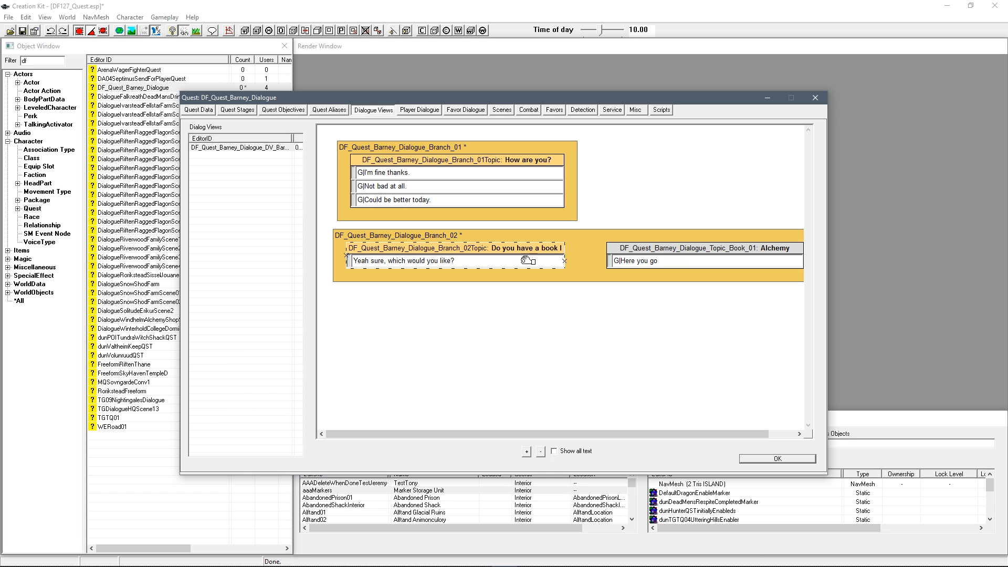
pyautogui.doubleClick(529, 265)
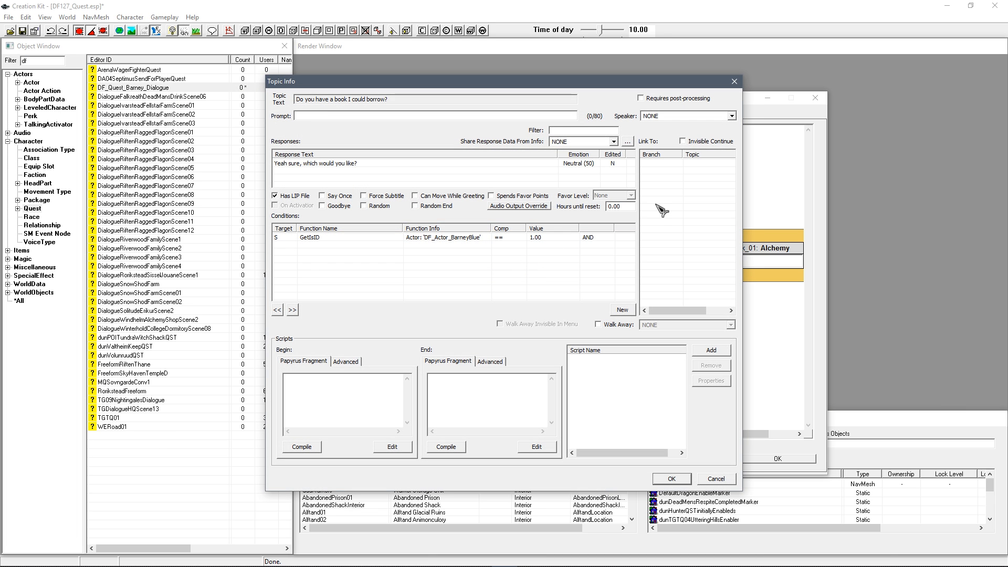
pyautogui.rightClick(662, 196)
pyautogui.click(673, 203)
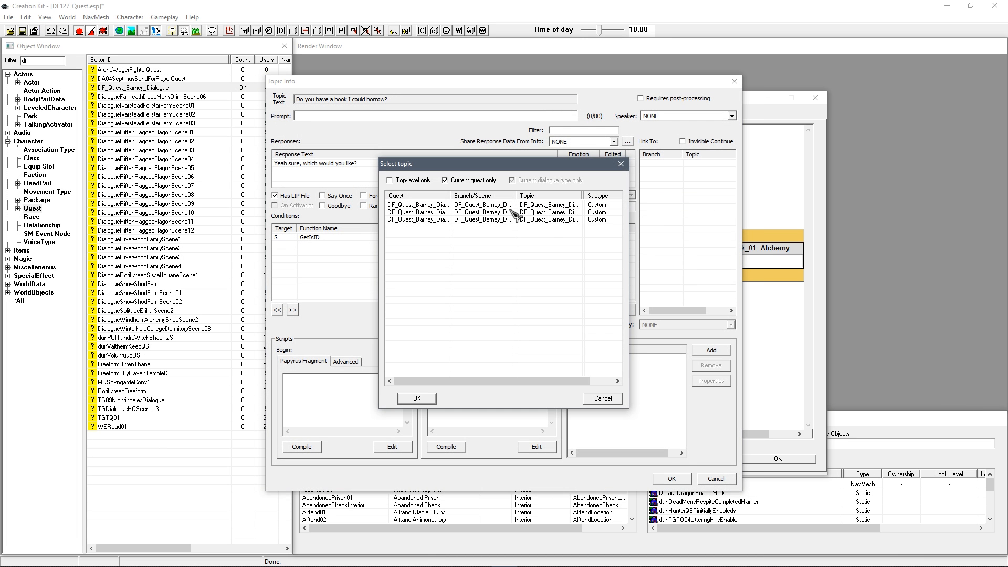
pyautogui.click(621, 164)
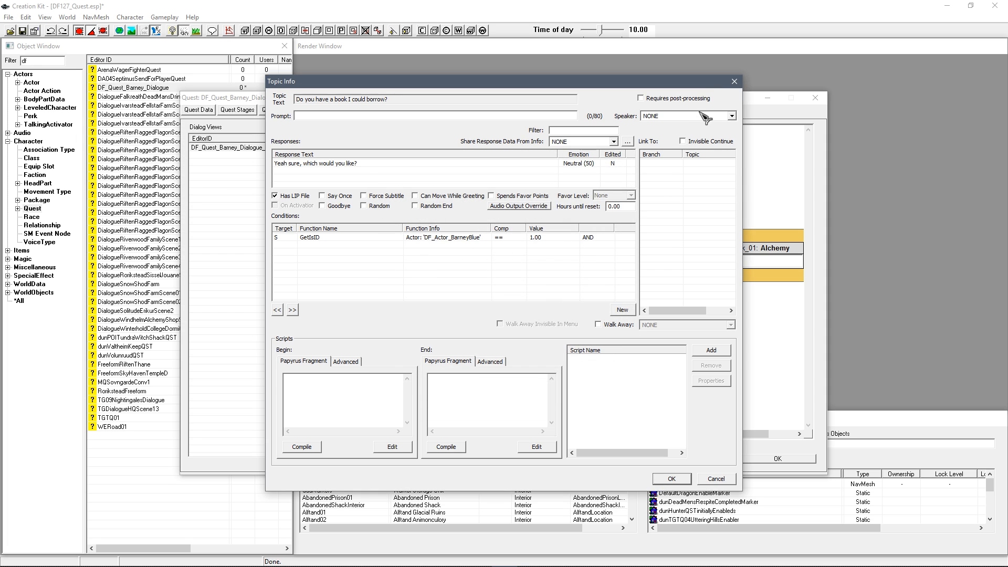
pyautogui.click(734, 81)
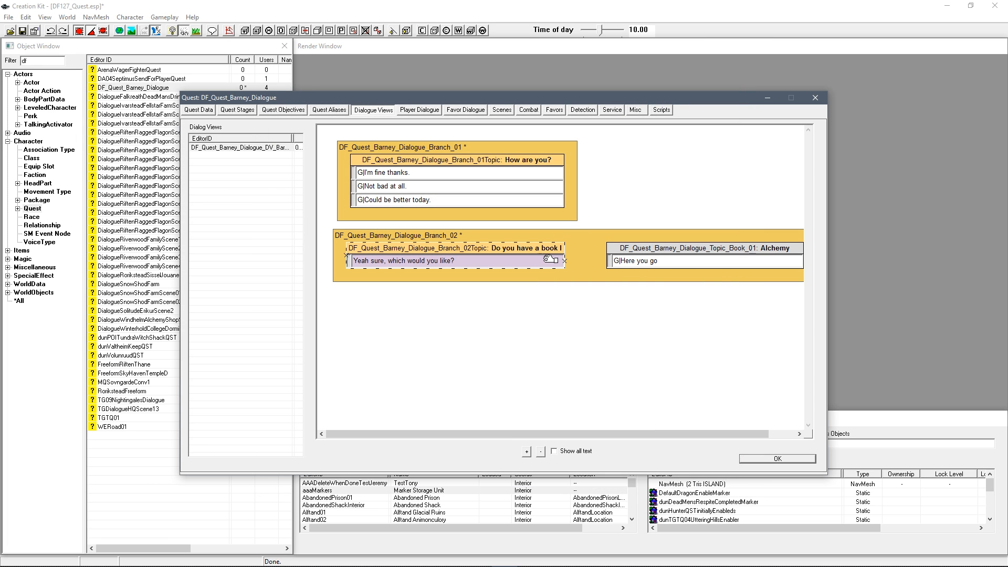
# Link the "Yeah sure, which would you like?" response to the Alchemy topic and widen the gap between the two topics.
pyautogui.moveTo(543, 259)
pyautogui.mouseDown()
pyautogui.moveTo(564, 263)
pyautogui.moveTo(529, 259)
pyautogui.mouseUp()
pyautogui.rightClick(478, 240)
pyautogui.click(454, 181)
pyautogui.click(550, 262)
pyautogui.moveTo(550, 259); pyautogui.dragTo(639, 264)
pyautogui.rightClick(598, 259)
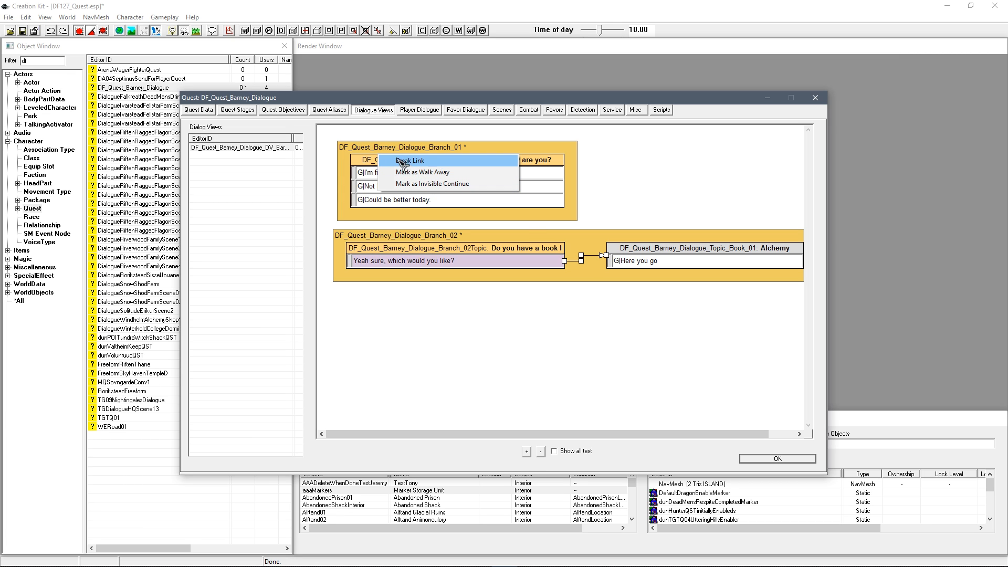
pyautogui.click(600, 289)
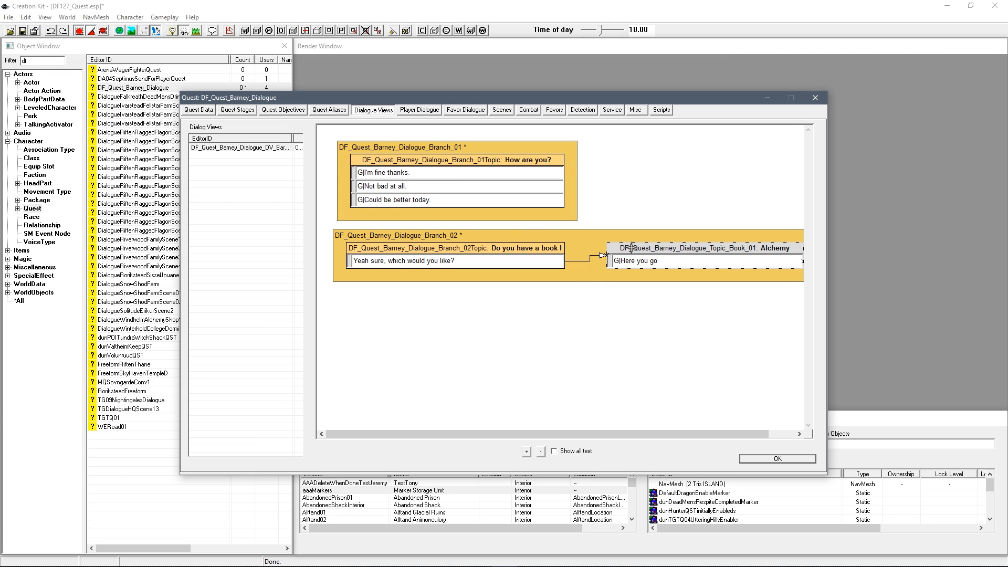
pyautogui.moveTo(636, 249); pyautogui.dragTo(702, 249)
# Add a topic to Branch_02 with ID DF_Quest_Barney_Dialogue_Topic_Book_02 and topic text Smithing, keeping the spelling as entered.
pyautogui.scroll(-2, 616, 276)
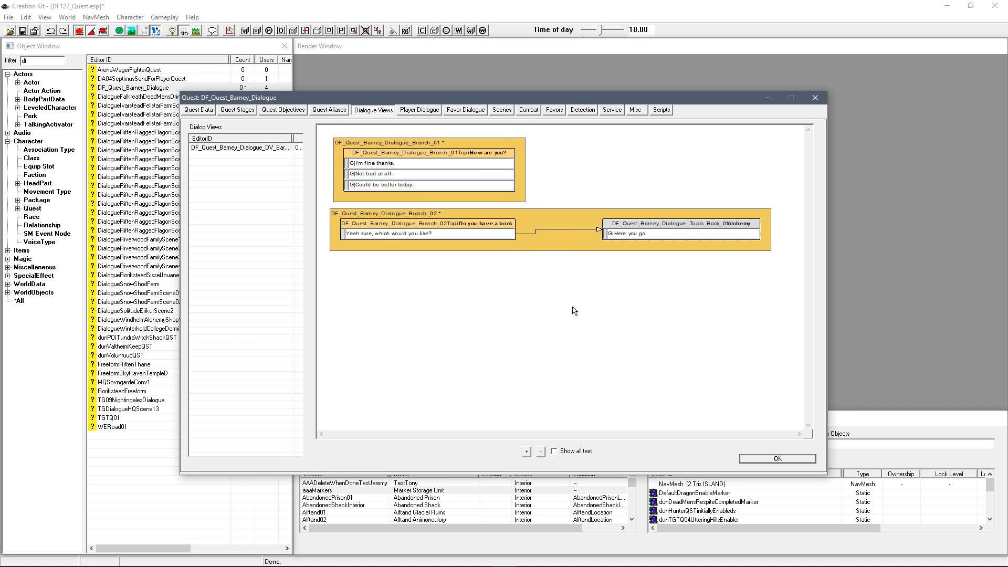
pyautogui.scroll(1, 562, 258)
pyautogui.scroll(1, 560, 244)
pyautogui.scroll(-1, 559, 244)
pyautogui.rightClick(637, 262)
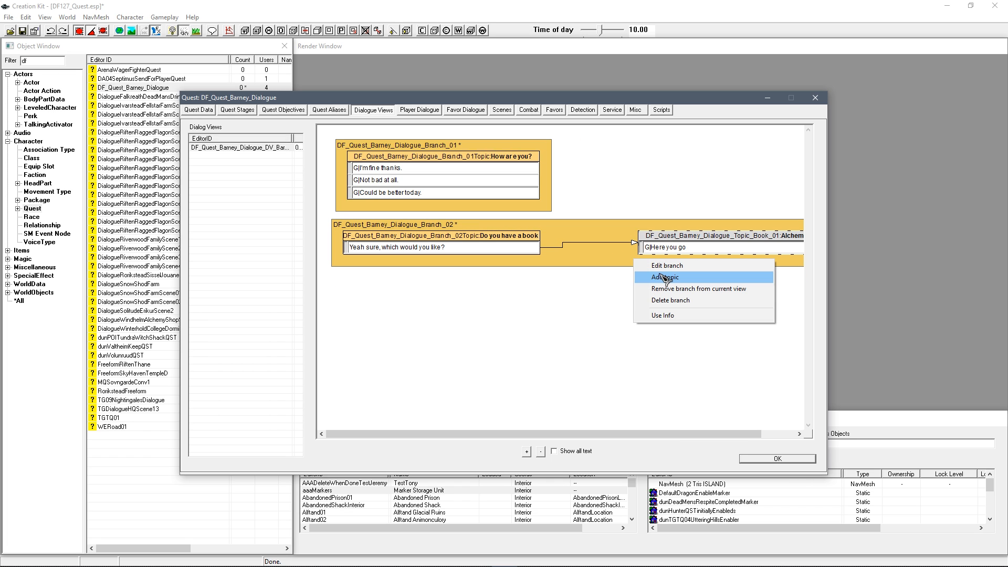
pyautogui.click(665, 278)
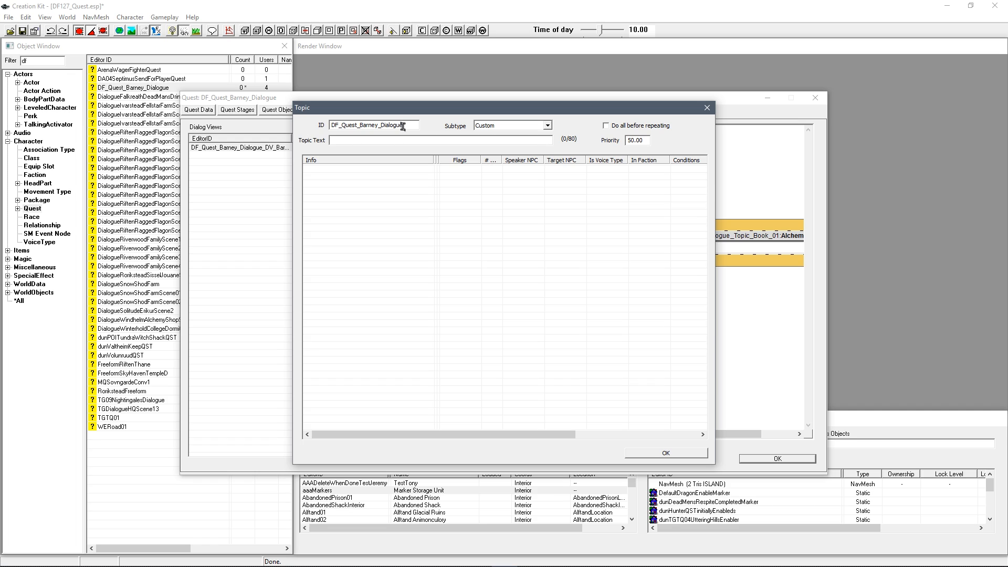
pyautogui.write('c_Book_02')
pyautogui.click(345, 141)
pyautogui.moveTo(397, 111); pyautogui.dragTo(353, 121)
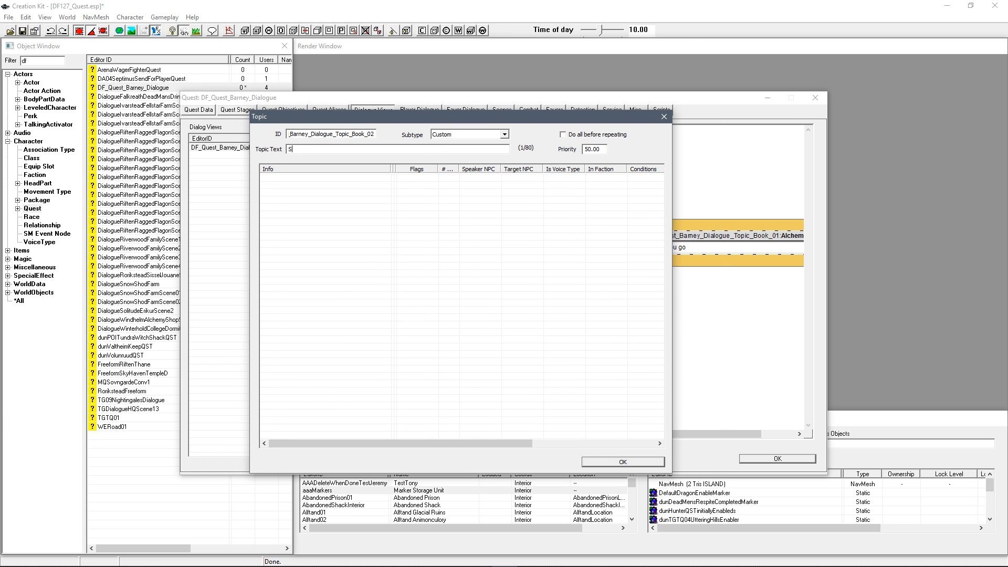
pyautogui.rightClick(346, 247)
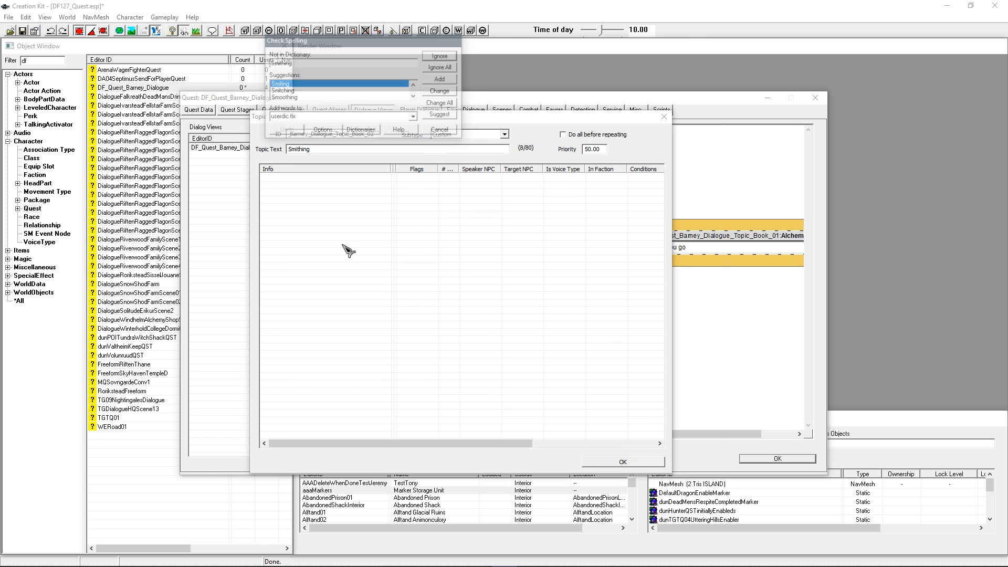
pyautogui.click(440, 131)
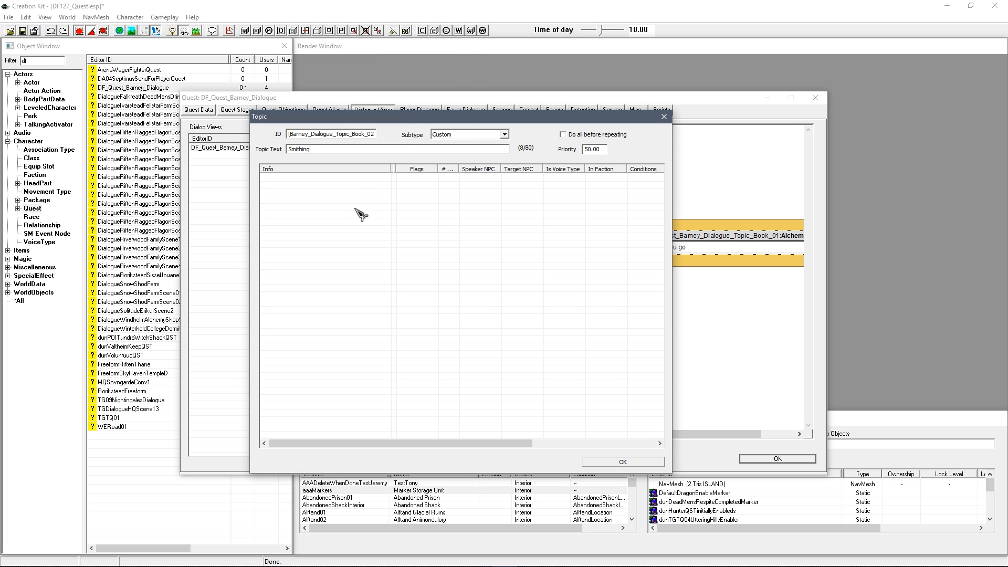
# Create a "Here you go." response for the Smithing topic with IdleGive as the speaker's idle animation.
pyautogui.rightClick(354, 216)
pyautogui.click(363, 222)
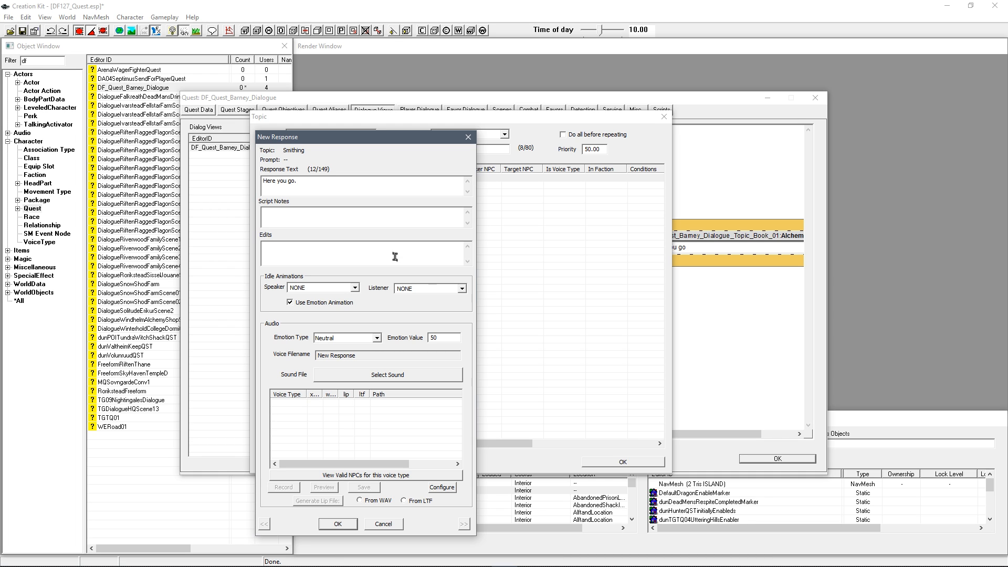
pyautogui.click(336, 287)
pyautogui.click(331, 294)
pyautogui.write('gi')
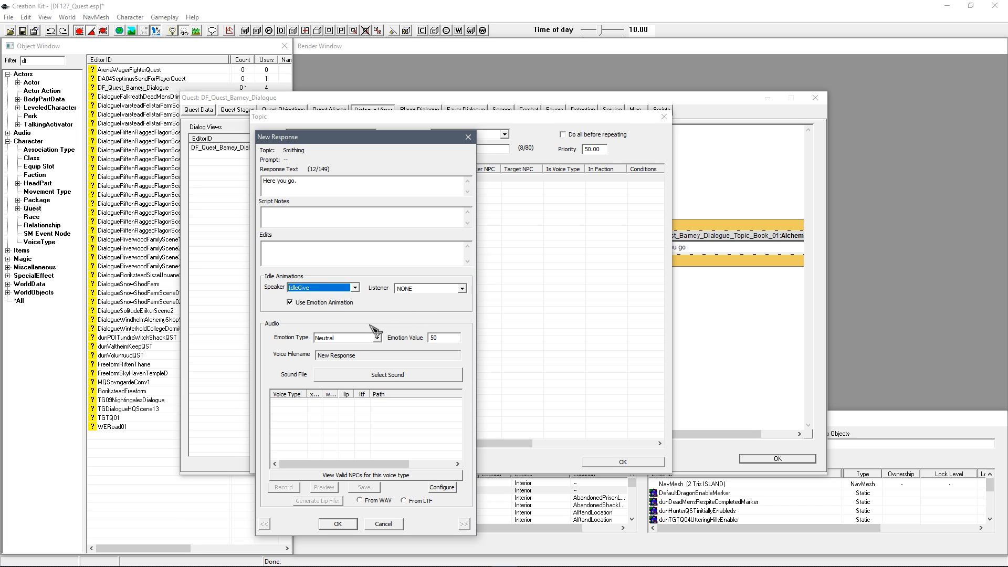
# Set the Smithing response's emotion type to Fear with value 100 and save the response.
pyautogui.click(358, 339)
pyautogui.click(344, 368)
pyautogui.click(445, 342)
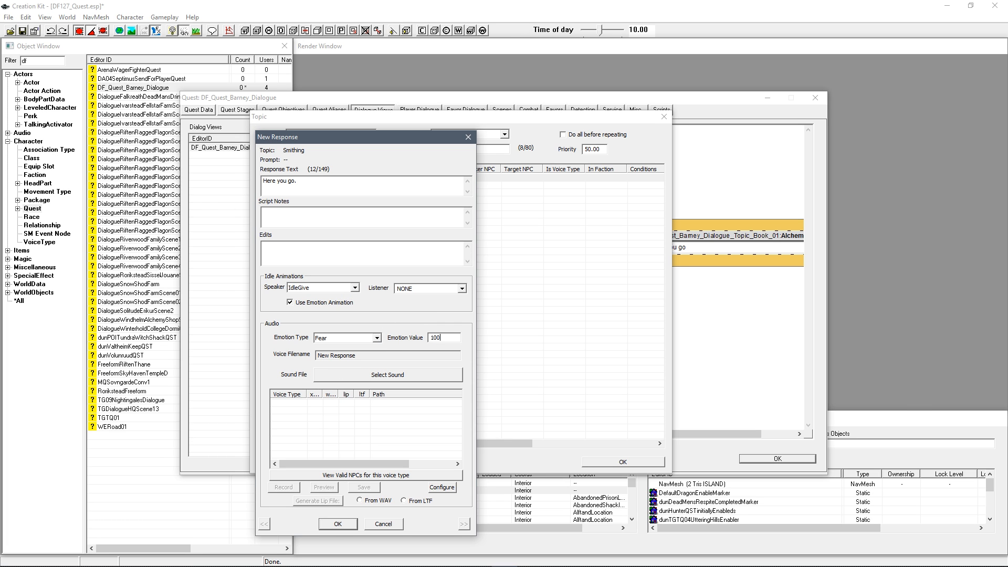
pyautogui.click(338, 524)
# Paste the Barney Blue GetIsID condition into the Smithing response's info, flag it as Goodbye and save the info.
pyautogui.rightClick(368, 263)
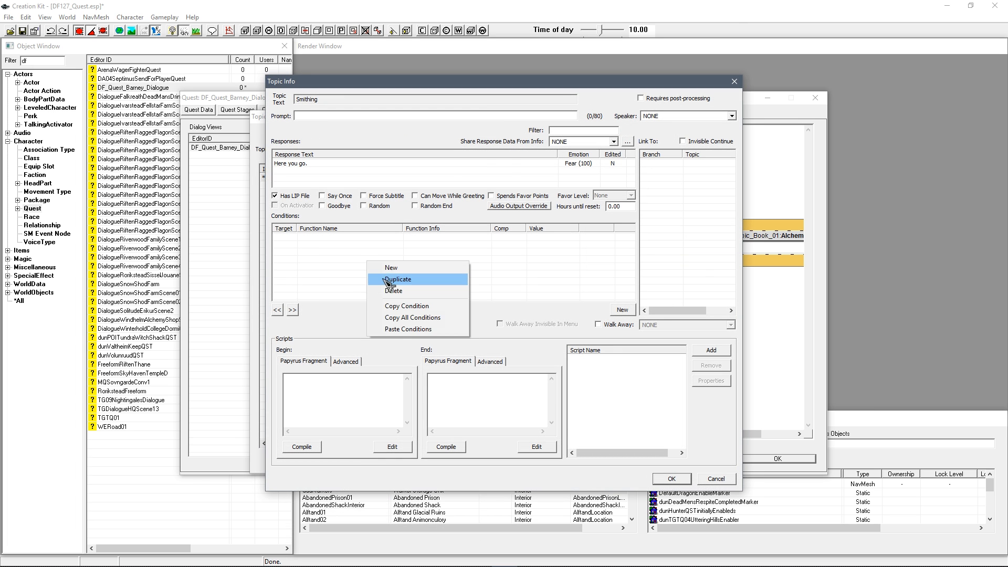
pyautogui.click(401, 329)
pyautogui.click(336, 206)
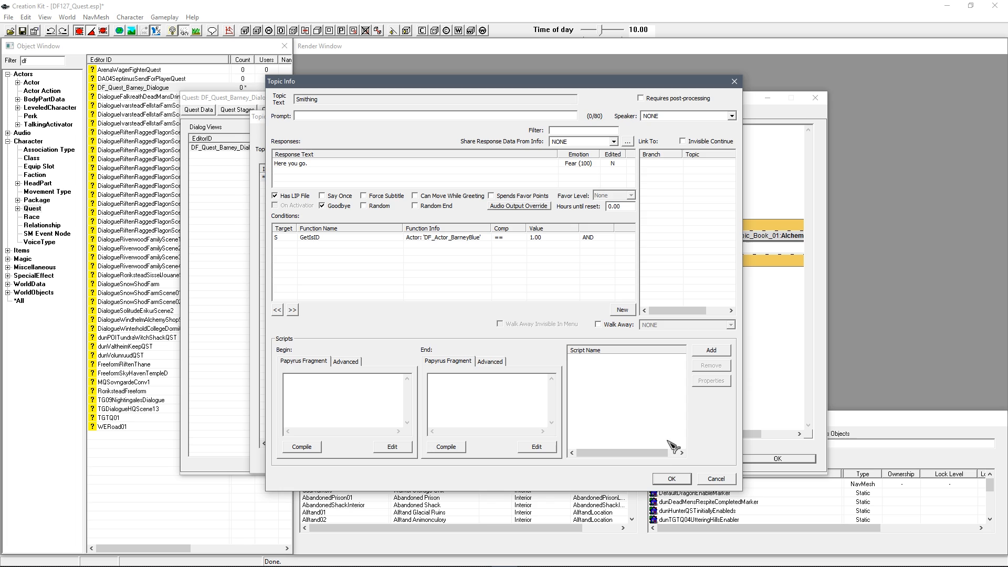
pyautogui.click(671, 478)
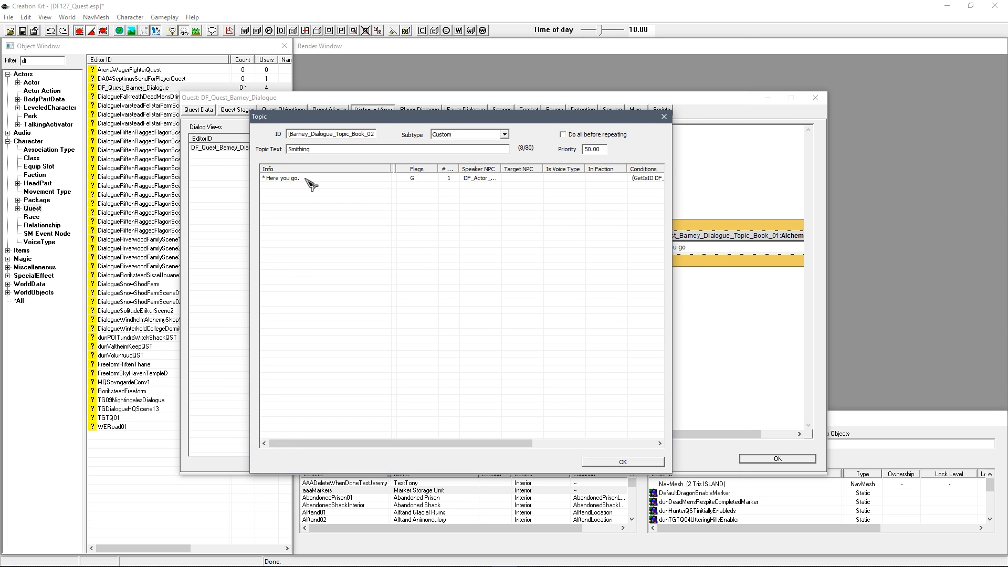
# Reopen the Smithing topic's "Here you go." response and record its audio for Barney's voice type.
pyautogui.doubleClick(311, 183)
pyautogui.click(311, 166)
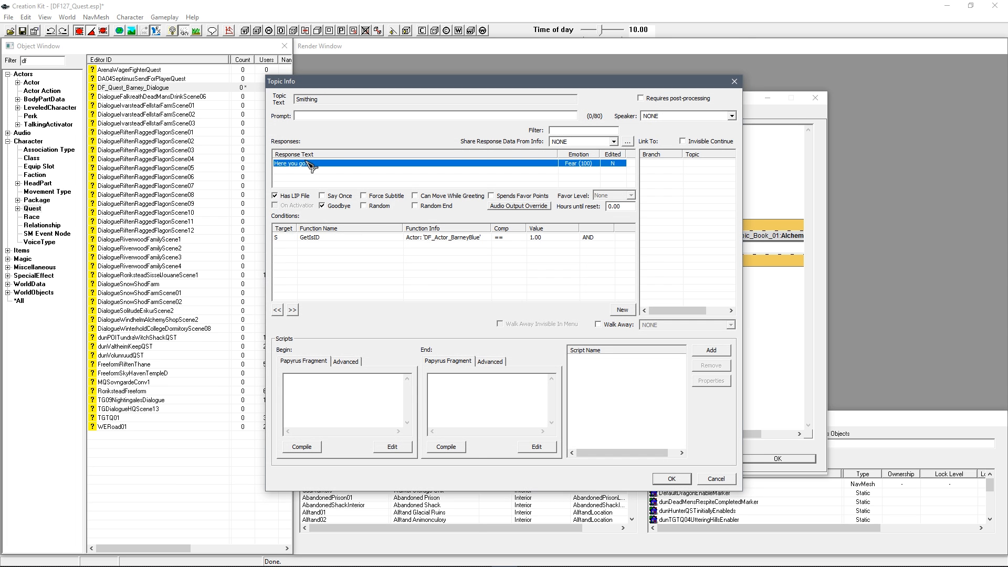
pyautogui.doubleClick(311, 166)
pyautogui.click(321, 184)
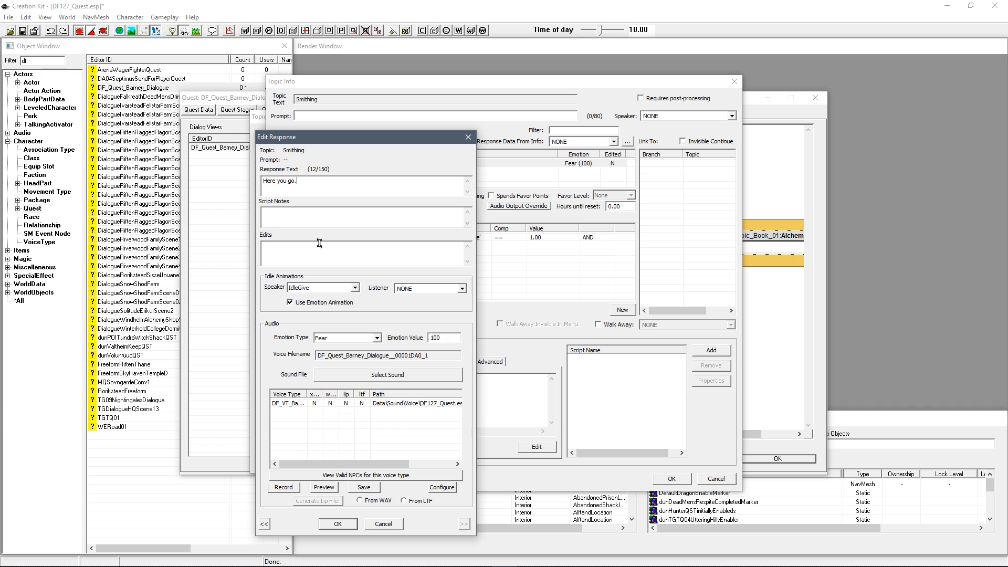
pyautogui.click(298, 403)
pyautogui.click(283, 487)
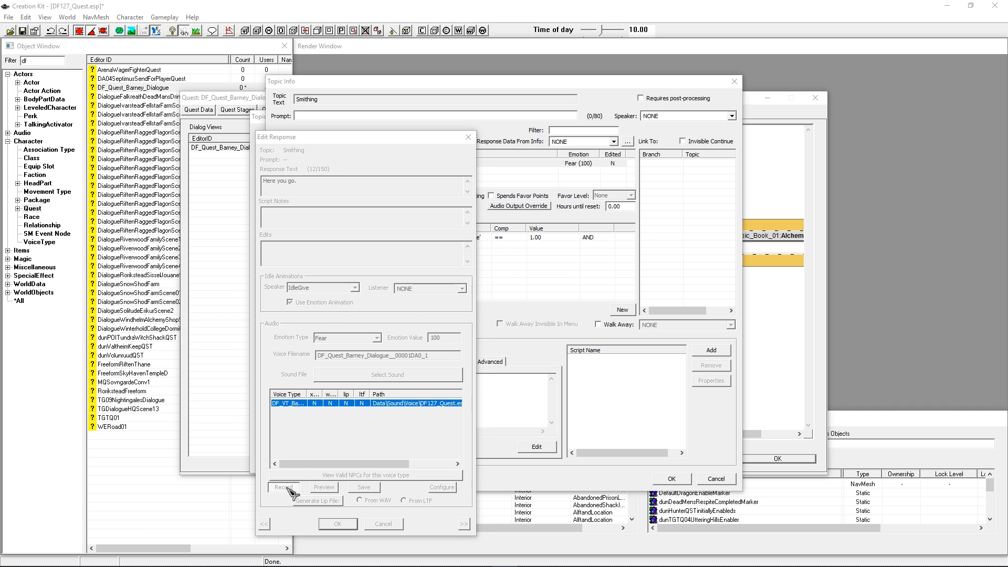
pyautogui.click(499, 297)
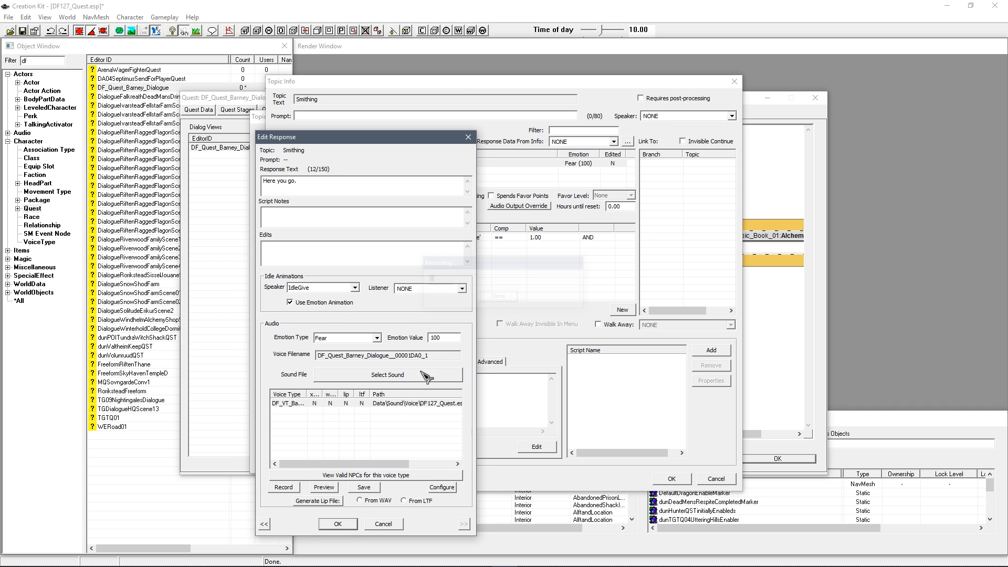
# Generate the Smithing response's lip file from the WAV recording and save the response and its info.
pyautogui.click(359, 501)
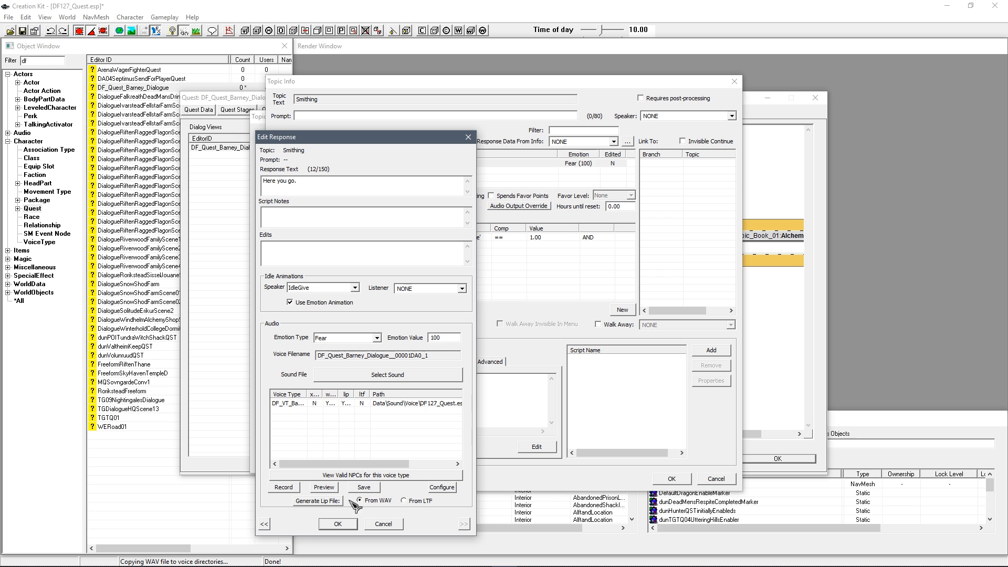
pyautogui.click(338, 524)
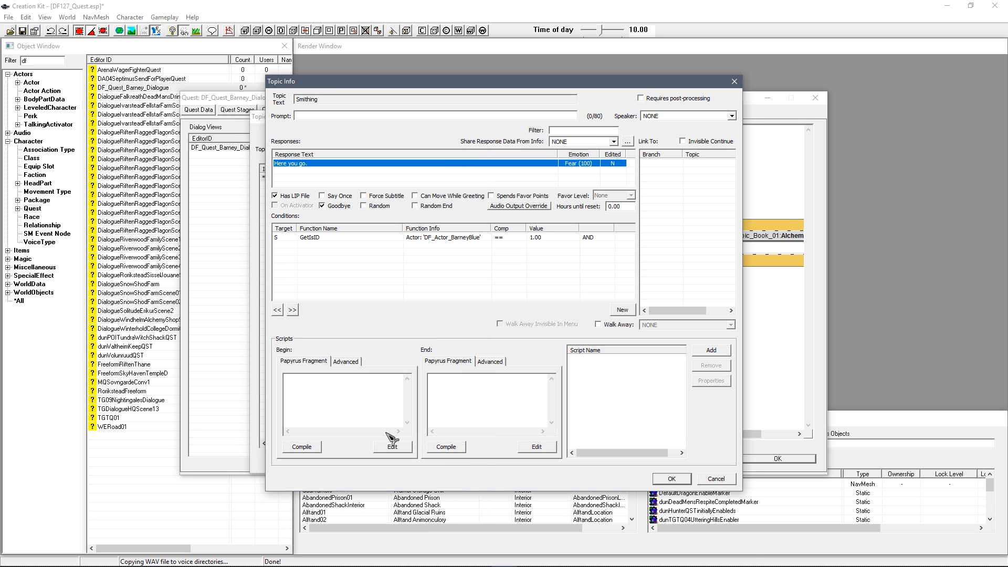
pyautogui.click(671, 478)
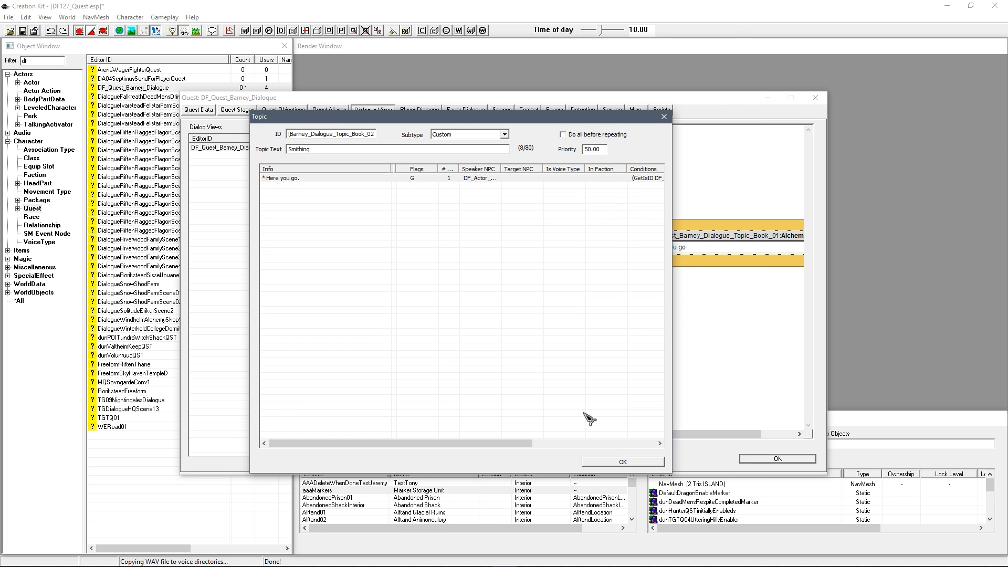
# Save the Smithing topic and align it directly beneath the Alchemy topic in Branch_02.
pyautogui.click(600, 463)
pyautogui.click(686, 252)
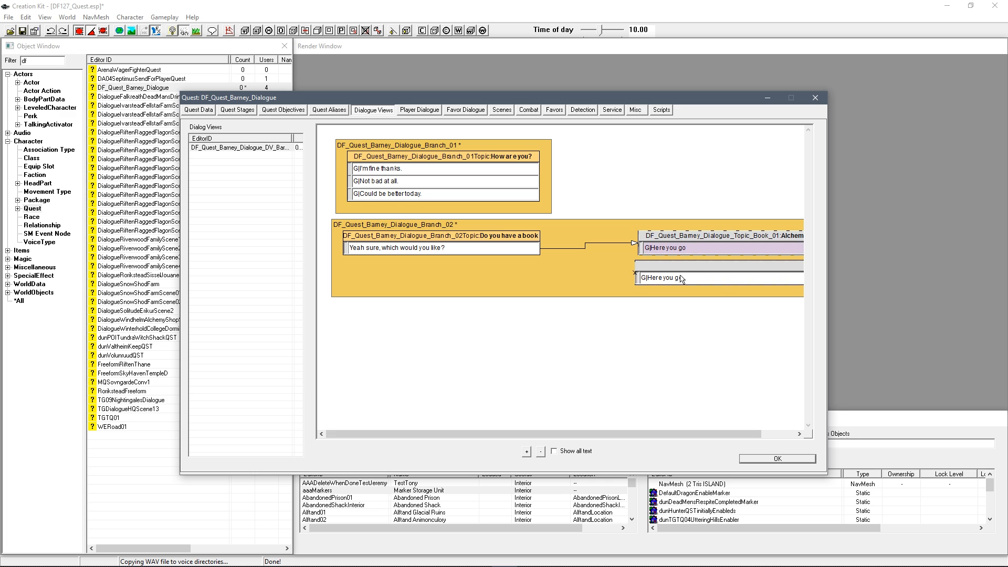
pyautogui.moveTo(667, 265); pyautogui.dragTo(672, 265)
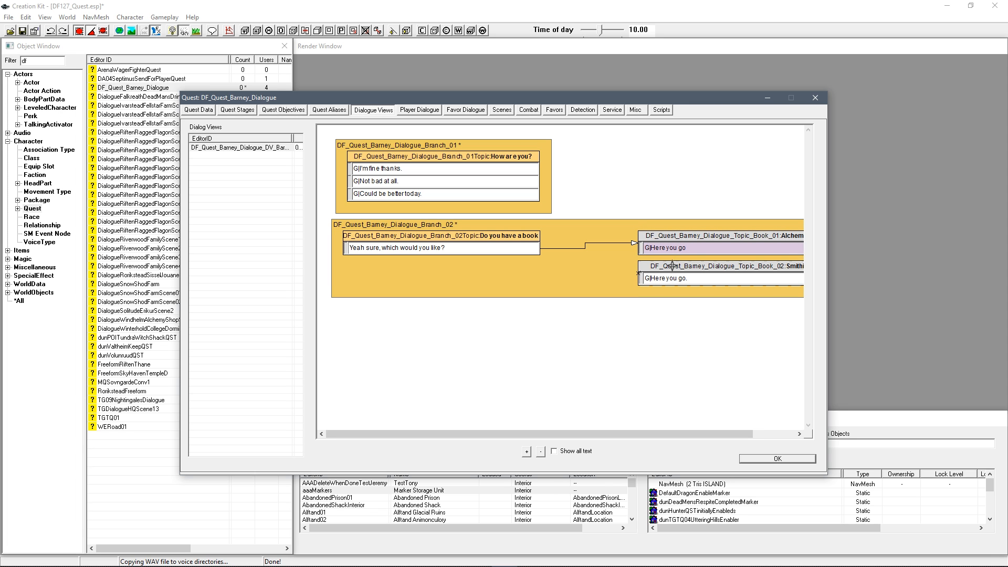
# Open the Alchemy topic's "Here you go" response and record its audio for Barney's voice type.
pyautogui.doubleClick(695, 248)
pyautogui.doubleClick(328, 167)
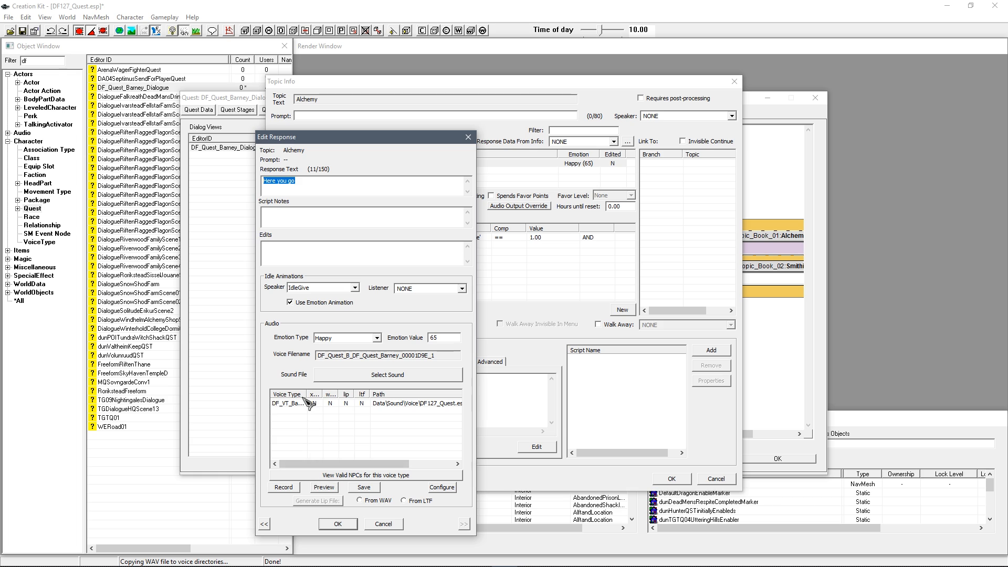
pyautogui.click(300, 404)
pyautogui.click(283, 487)
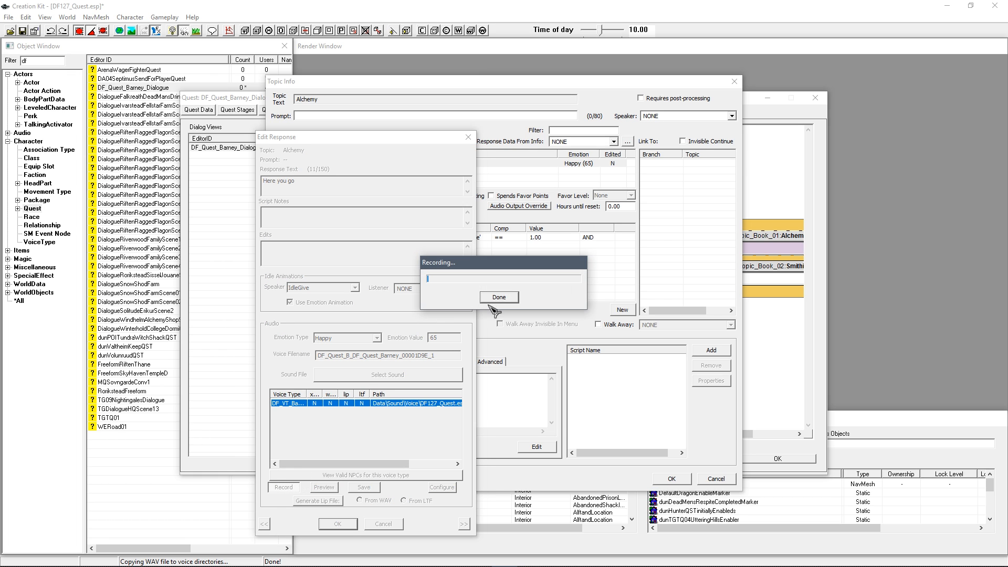
pyautogui.click(498, 297)
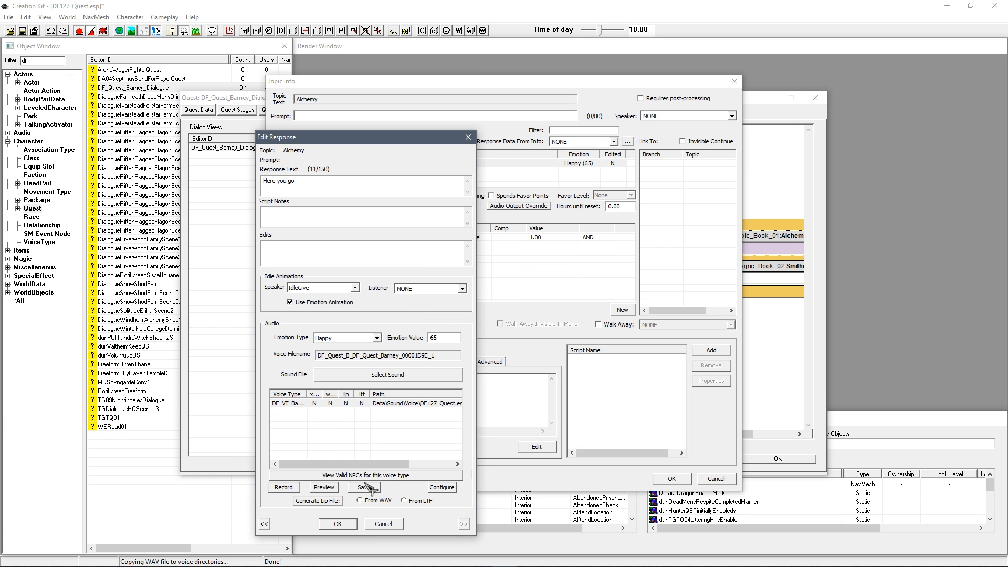
# Generate the Alchemy response's lip file from the WAV recording and save the response and its info.
pyautogui.click(325, 500)
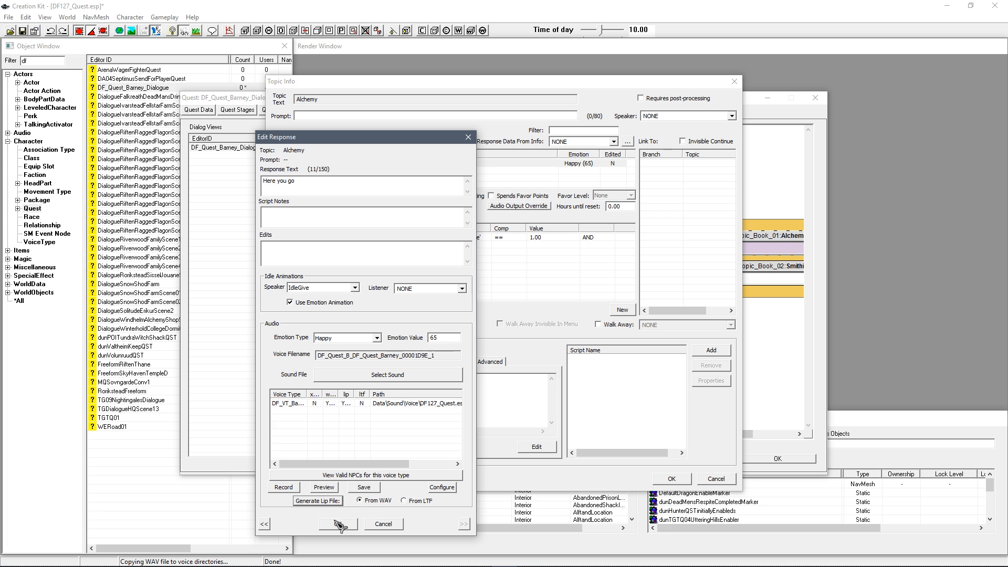
pyautogui.click(339, 524)
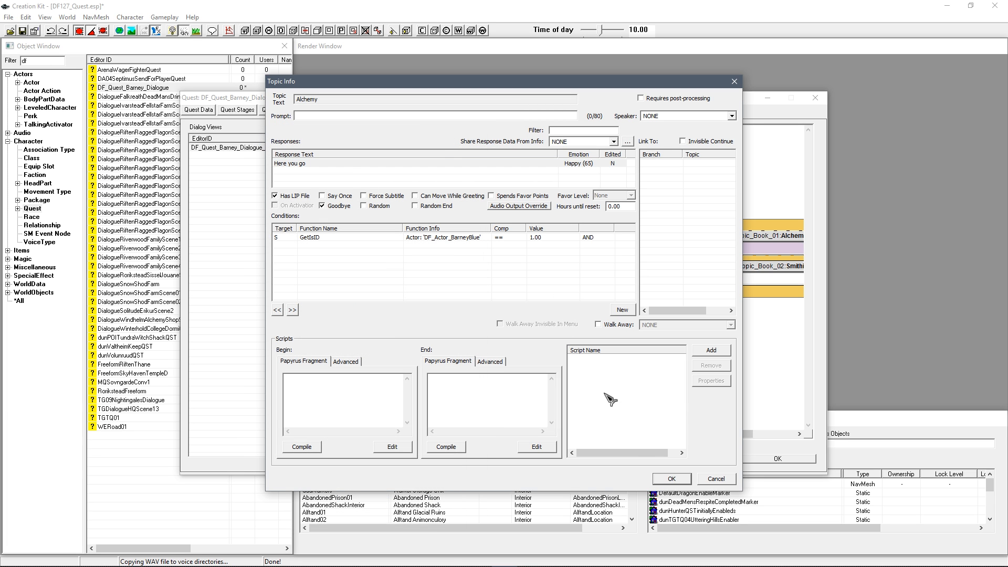
pyautogui.click(670, 480)
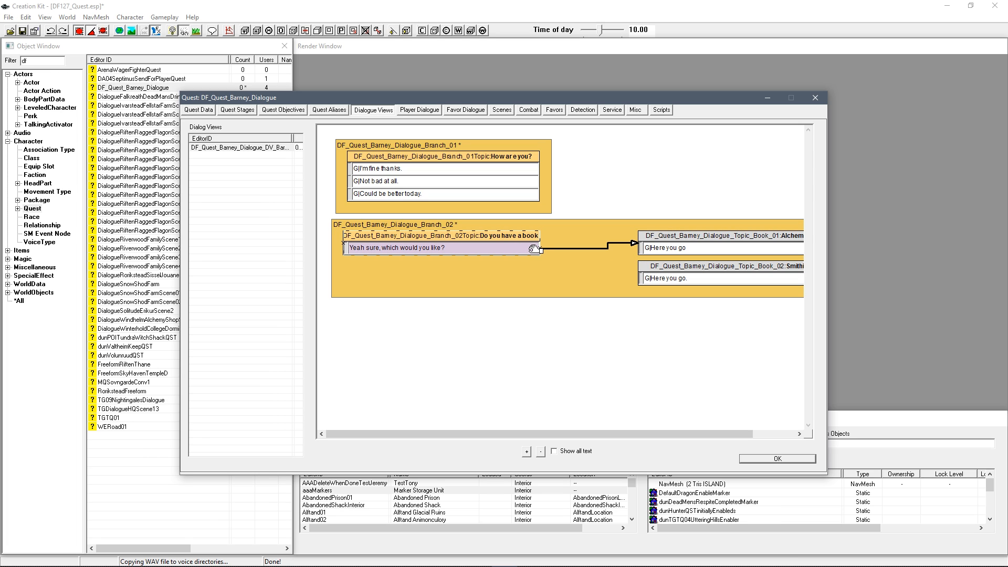
# Link the "Yeah sure, which would you like?" response to the Smithing topic in Branch_02.
pyautogui.moveTo(524, 248); pyautogui.dragTo(665, 282)
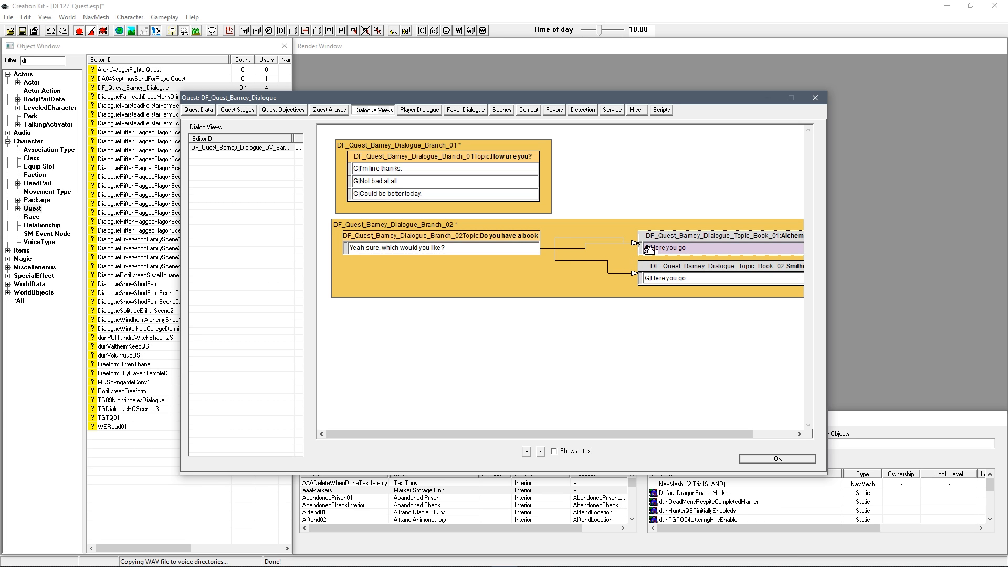
pyautogui.click(678, 244)
pyautogui.click(672, 282)
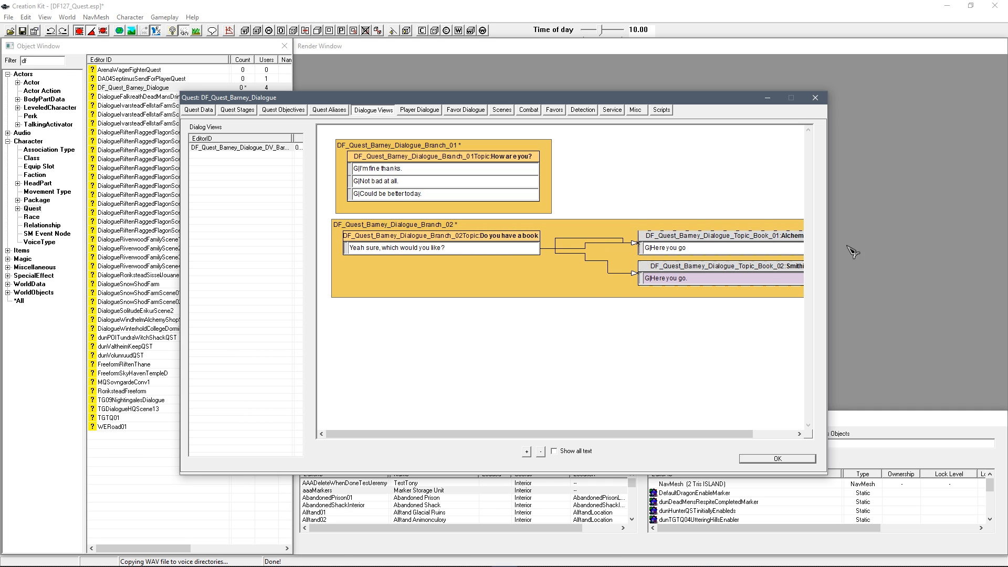
pyautogui.scroll(-1, 544, 342)
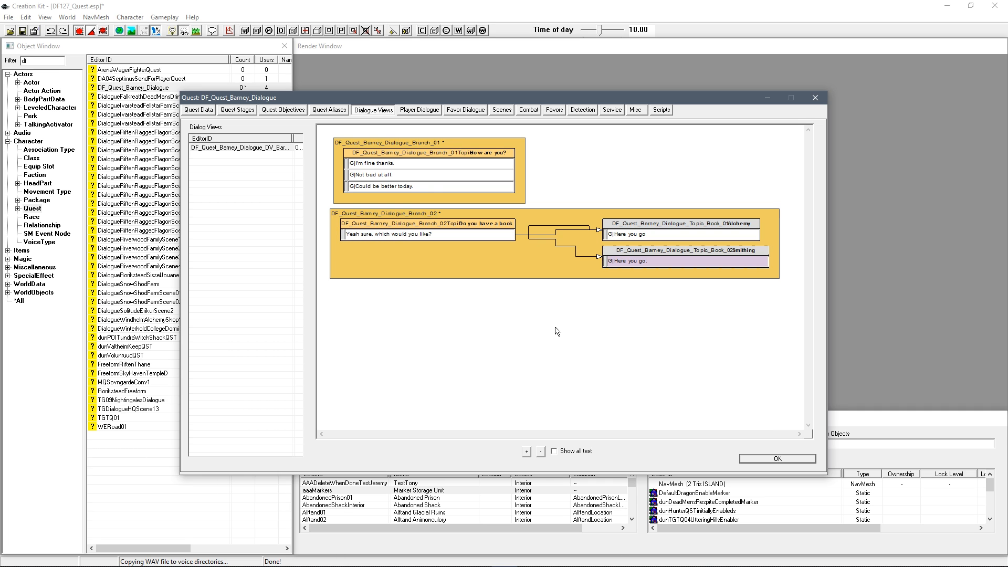
pyautogui.click(475, 267)
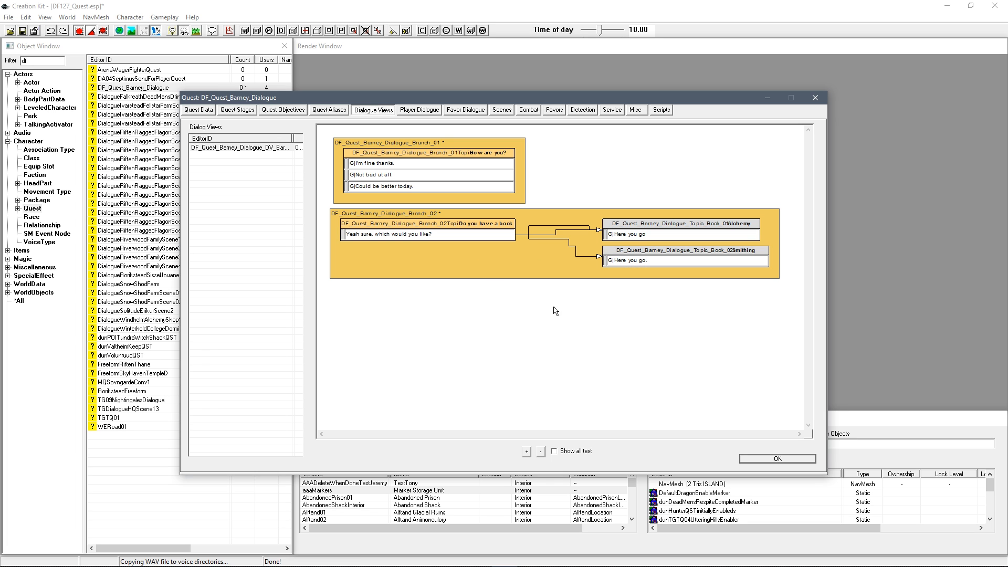
# Accept the DF_Quest_Barney_Dialogue quest changes and save the DF127_Quest.esp plugin.
pyautogui.click(745, 460)
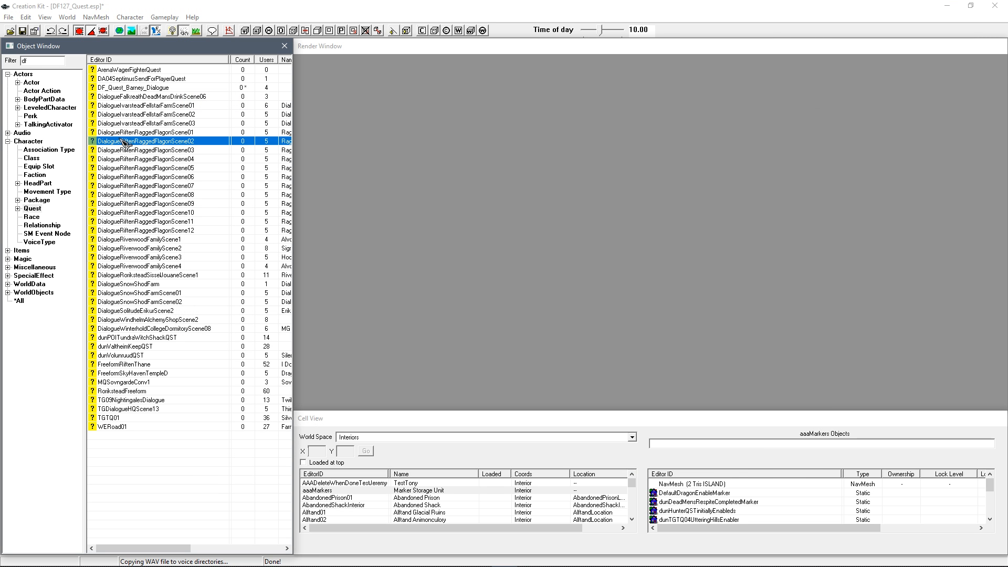
pyautogui.click(22, 32)
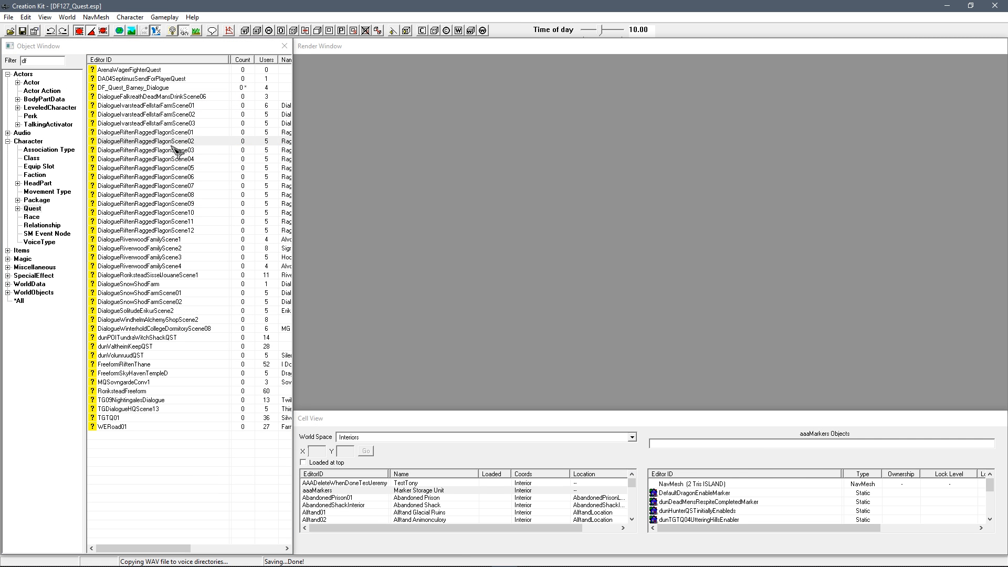
pyautogui.click(174, 150)
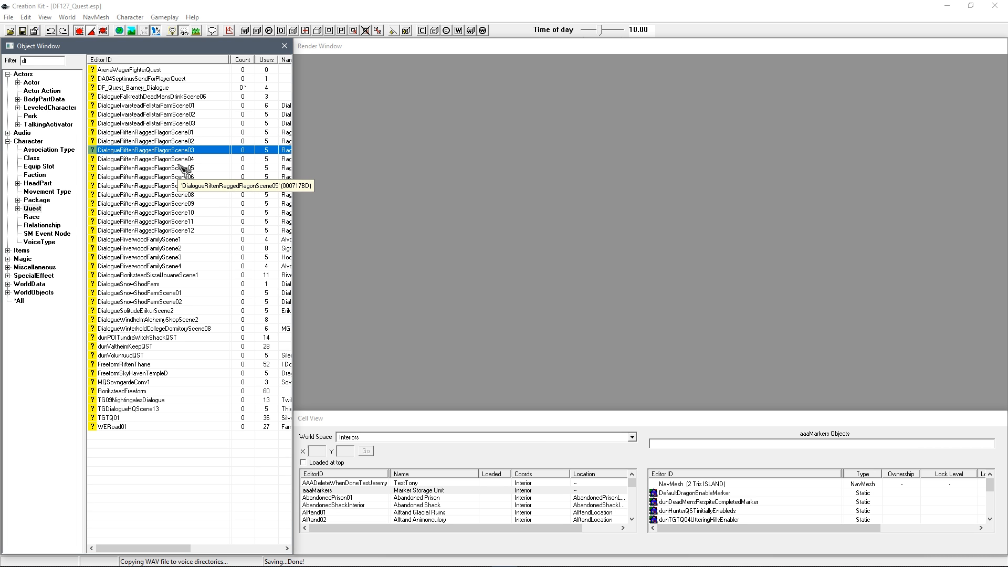
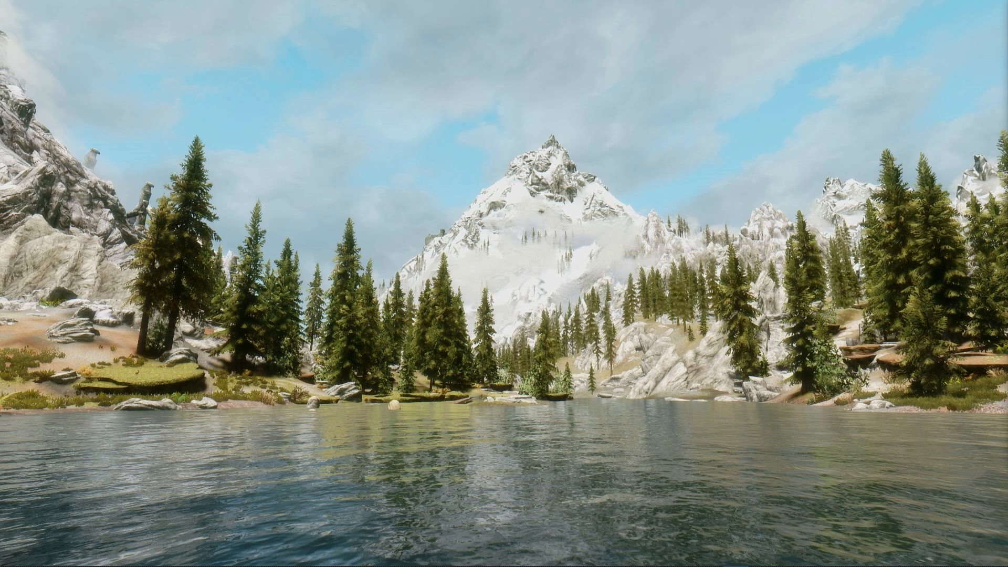
# Switch to File Explorer and open the Sound\Voice folder inside Skyrim's Data folder.
pyautogui.doubleClick(426, 144)
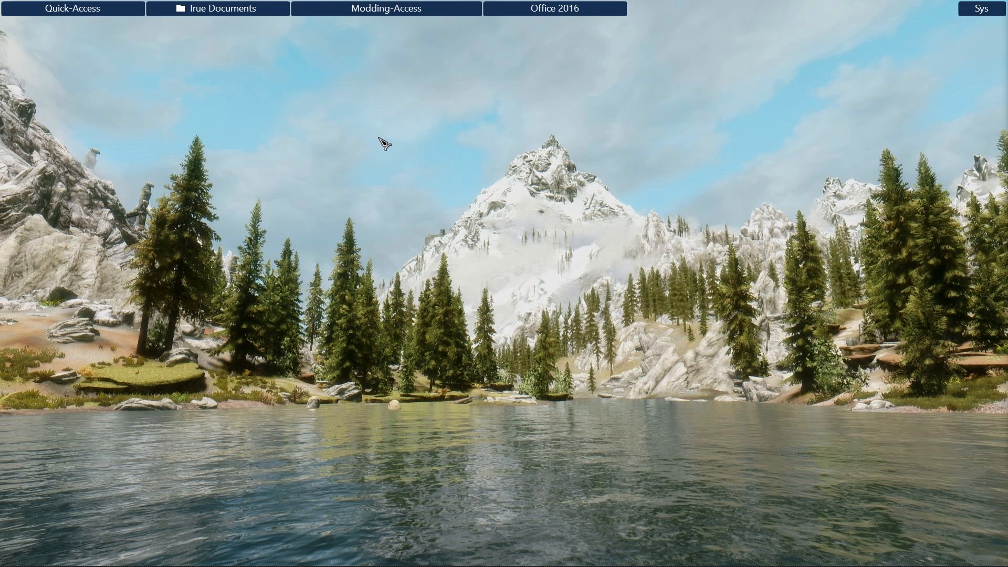
pyautogui.moveTo(368, 8)
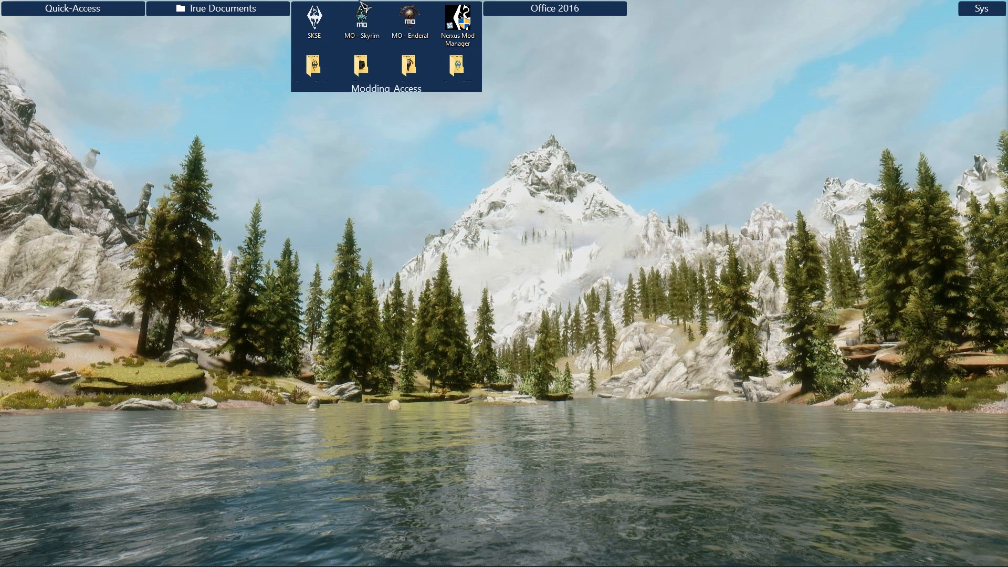
pyautogui.doubleClick(314, 67)
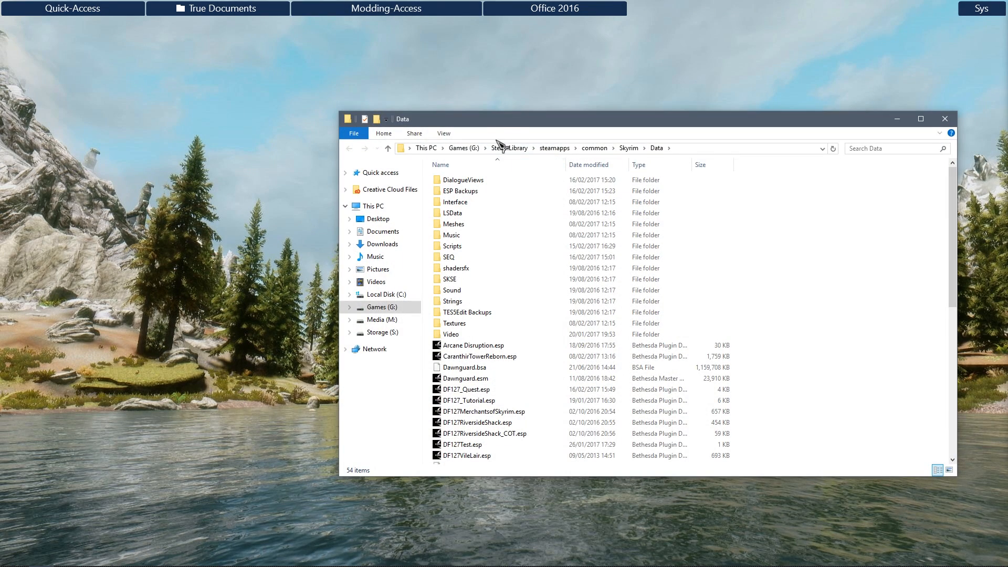
pyautogui.moveTo(499, 124); pyautogui.dragTo(406, 103)
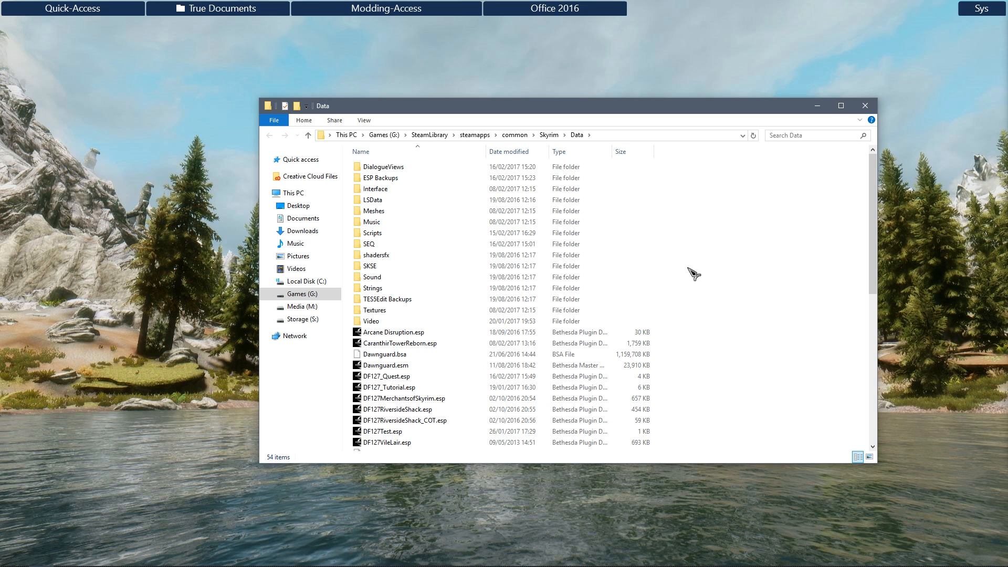
pyautogui.doubleClick(443, 277)
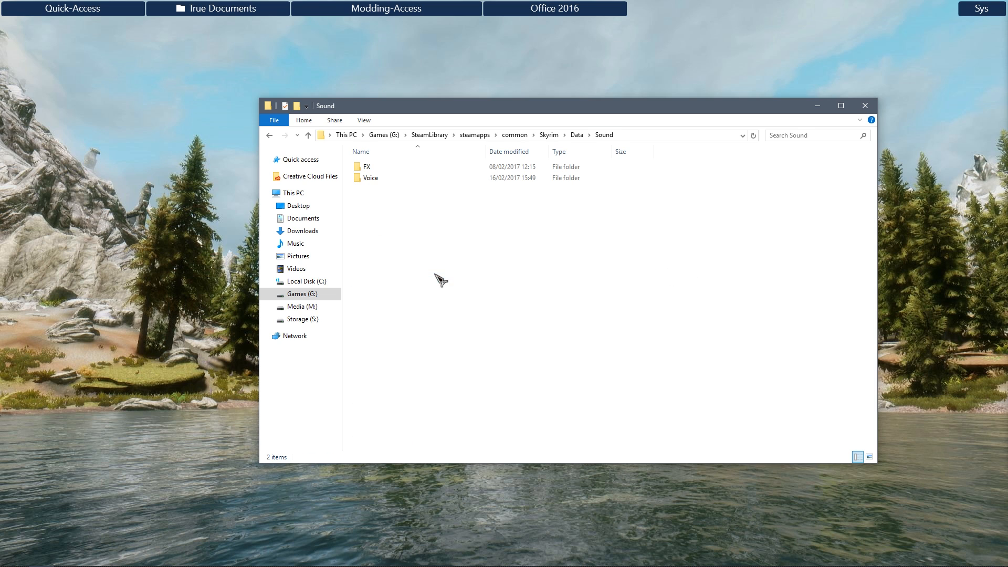
pyautogui.doubleClick(398, 179)
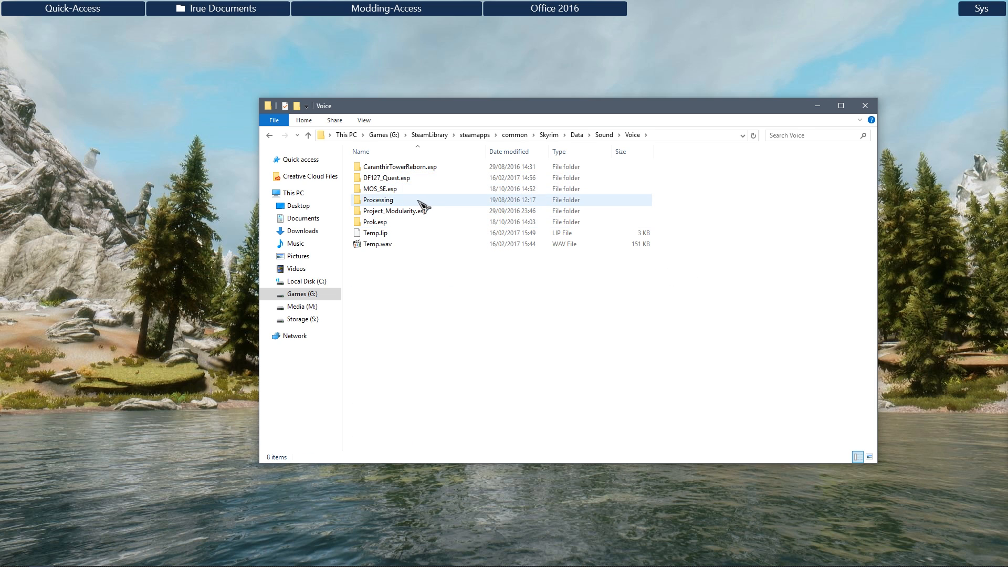
# Examine the FUZ voice files in CaranthirTowerReborn.esp's CTR_VT_Darkfox127 folder.
pyautogui.doubleClick(408, 166)
pyautogui.click(418, 180)
pyautogui.doubleClick(419, 180)
pyautogui.click(417, 178)
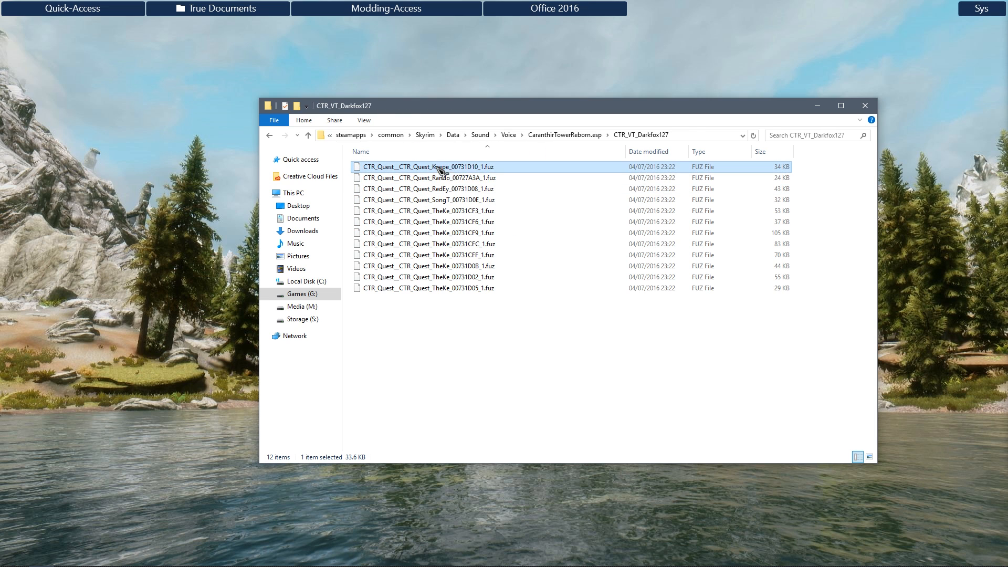
pyautogui.click(456, 189)
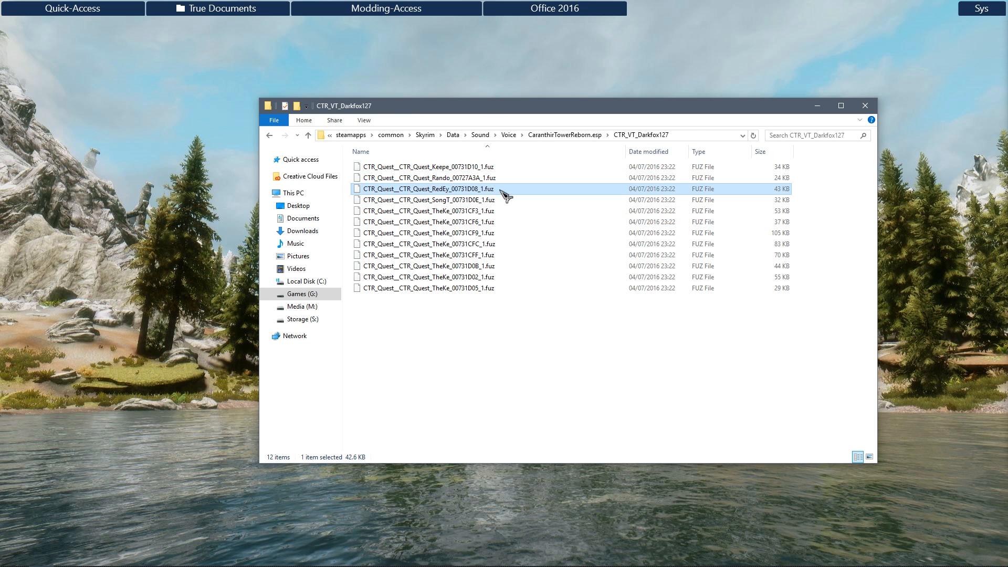
pyautogui.click(466, 179)
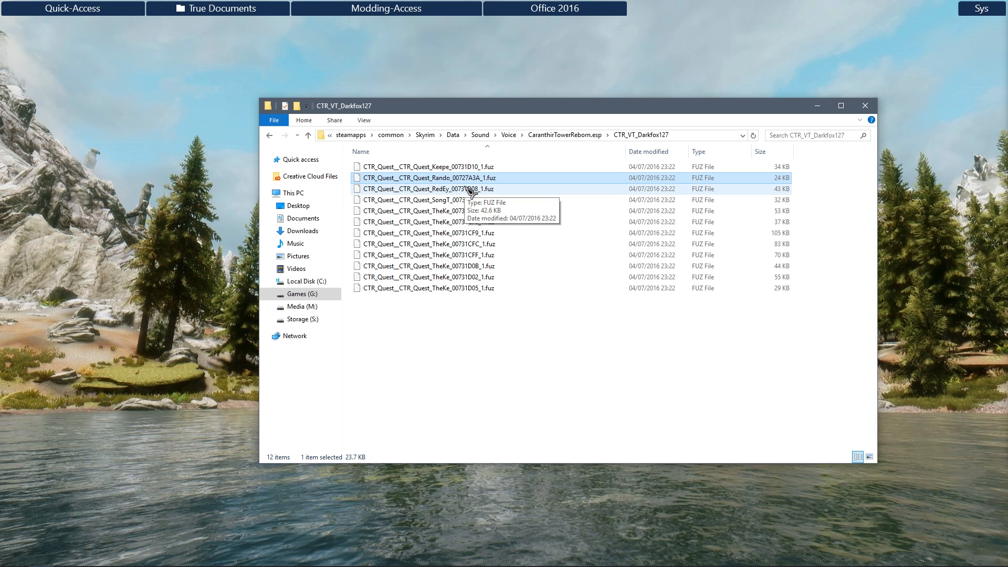
pyautogui.click(450, 190)
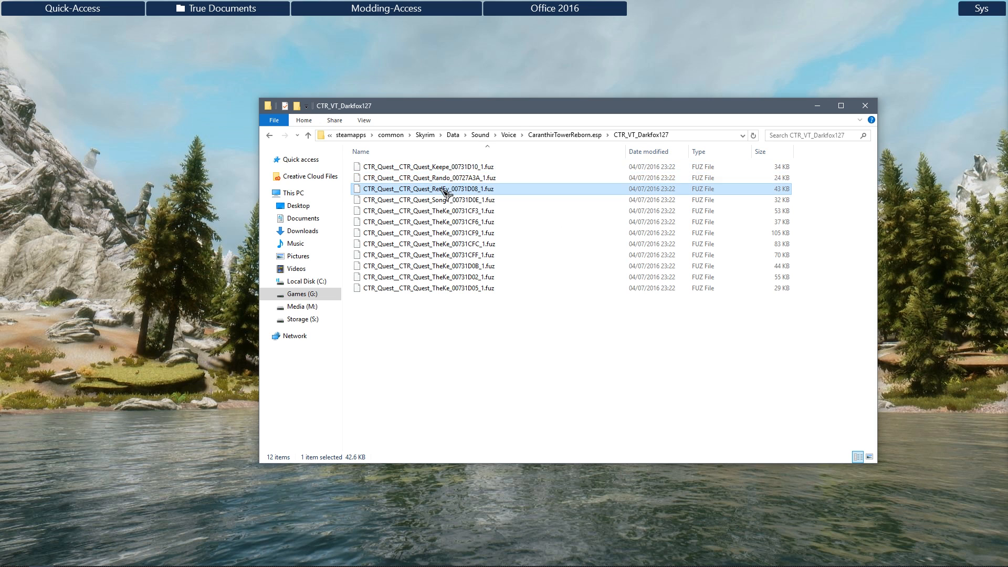
# Return to the Voice folder and open DF127_Quest.esp's DF_VT_Barney folder.
pyautogui.click(509, 135)
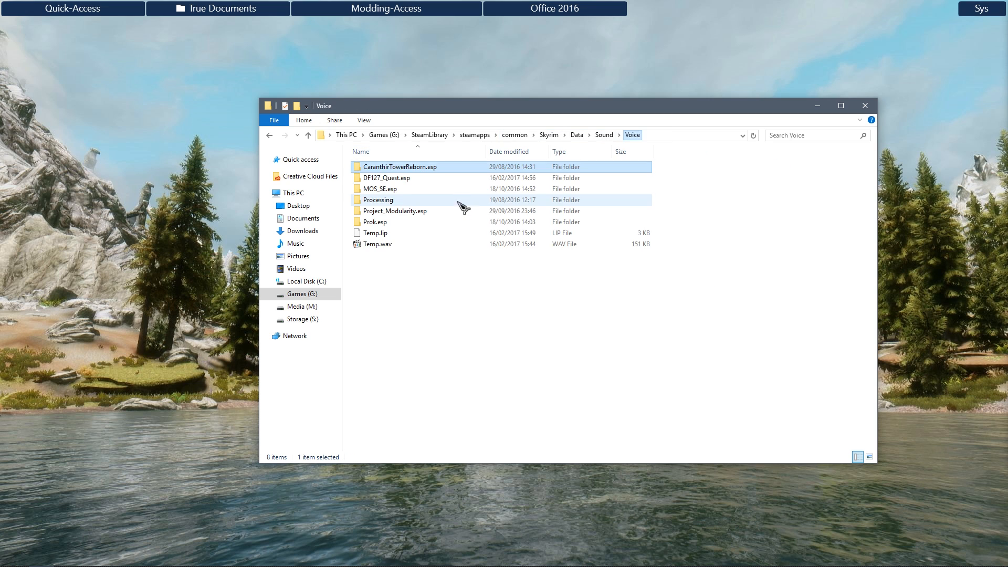
pyautogui.click(378, 179)
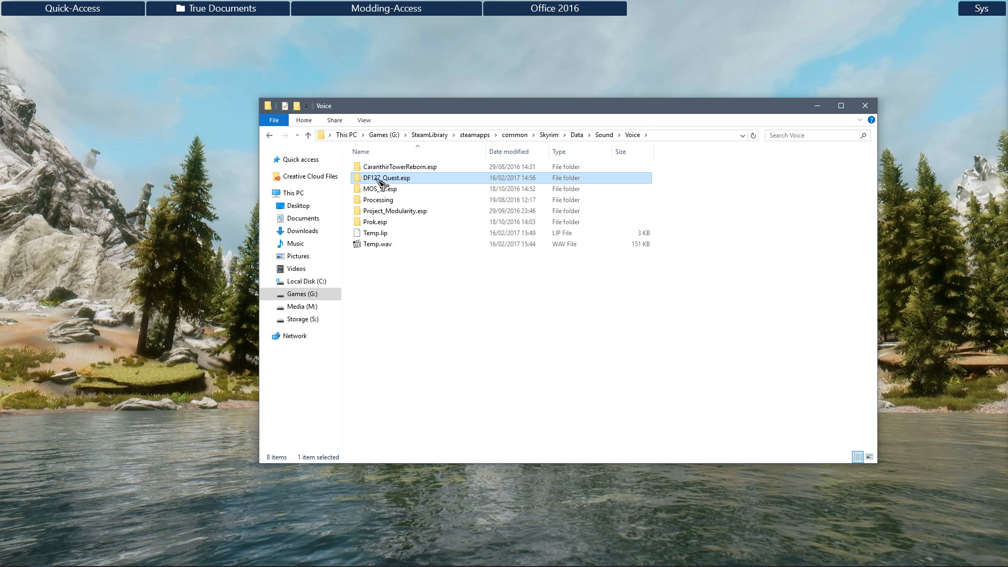
pyautogui.doubleClick(398, 179)
pyautogui.doubleClick(396, 167)
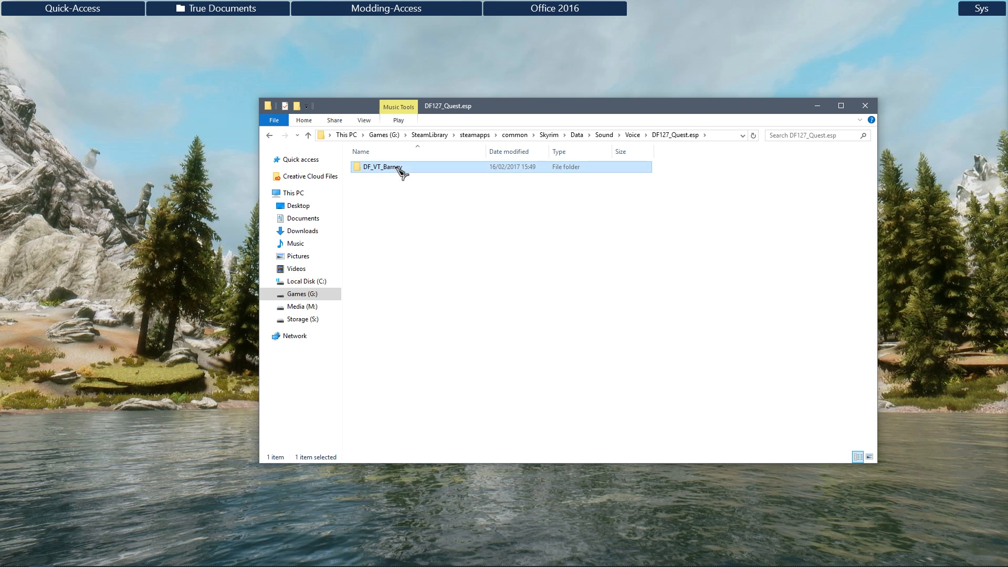
# Examine the paired LIP and WAV files for Barney's voice type.
pyautogui.click(395, 169)
pyautogui.click(398, 178)
pyautogui.click(398, 189)
pyautogui.click(398, 200)
pyautogui.click(397, 211)
pyautogui.click(396, 221)
pyautogui.click(468, 169)
pyautogui.click(468, 176)
pyautogui.click(467, 169)
pyautogui.click(462, 177)
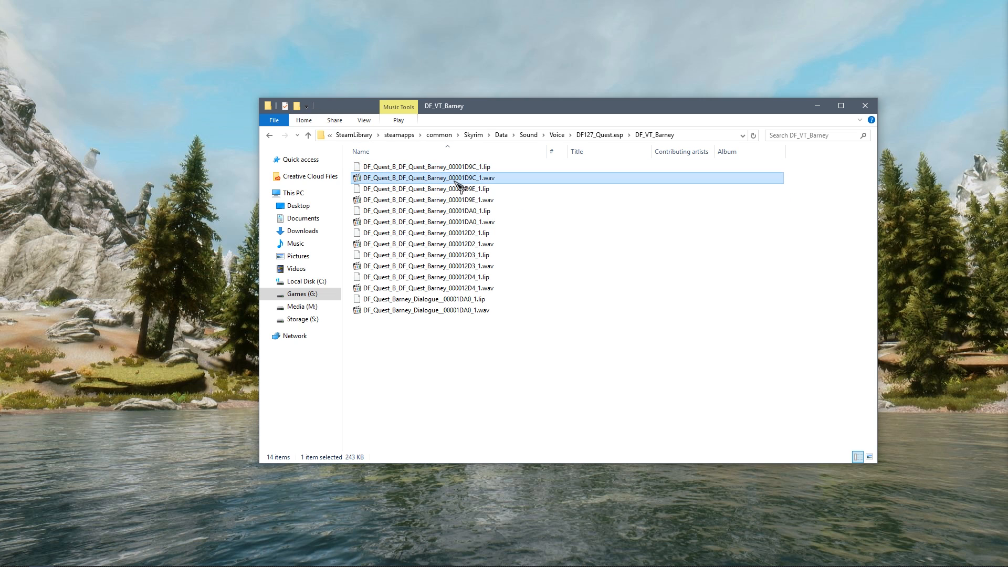
pyautogui.click(444, 377)
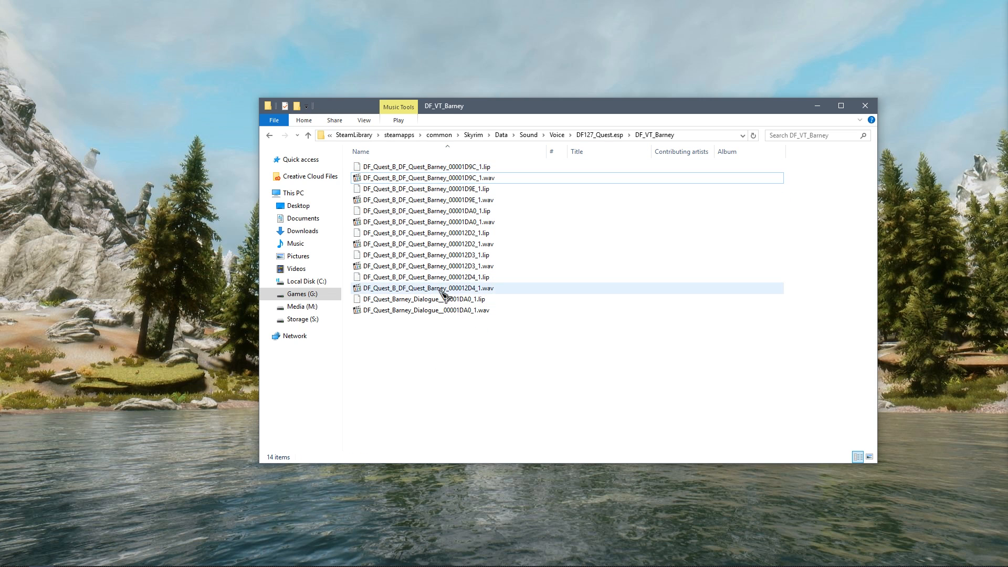
# Launch Unfuzer.exe from the Tools\Unfuzer CPP folder in the Skyrim directory.
pyautogui.click(475, 135)
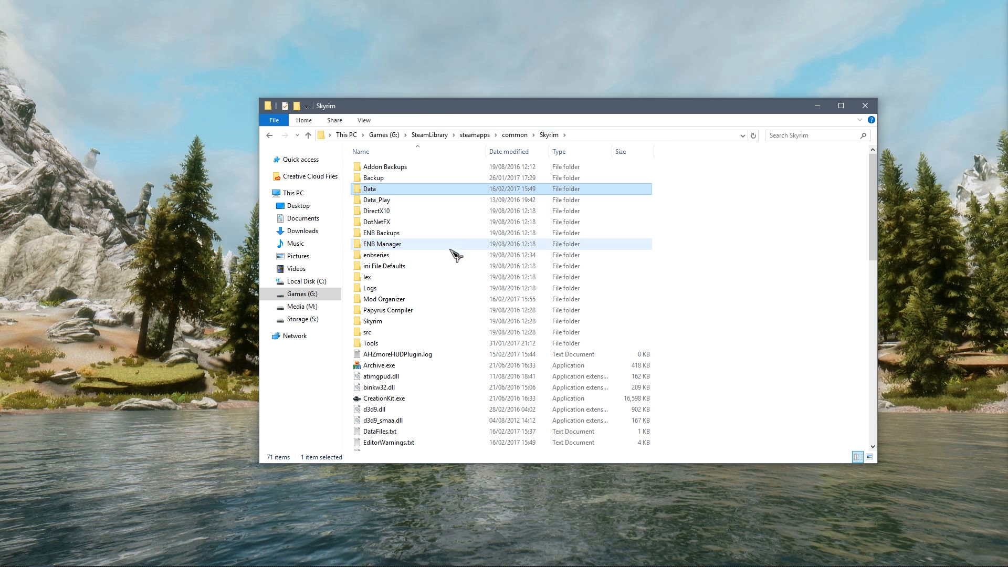
pyautogui.doubleClick(396, 342)
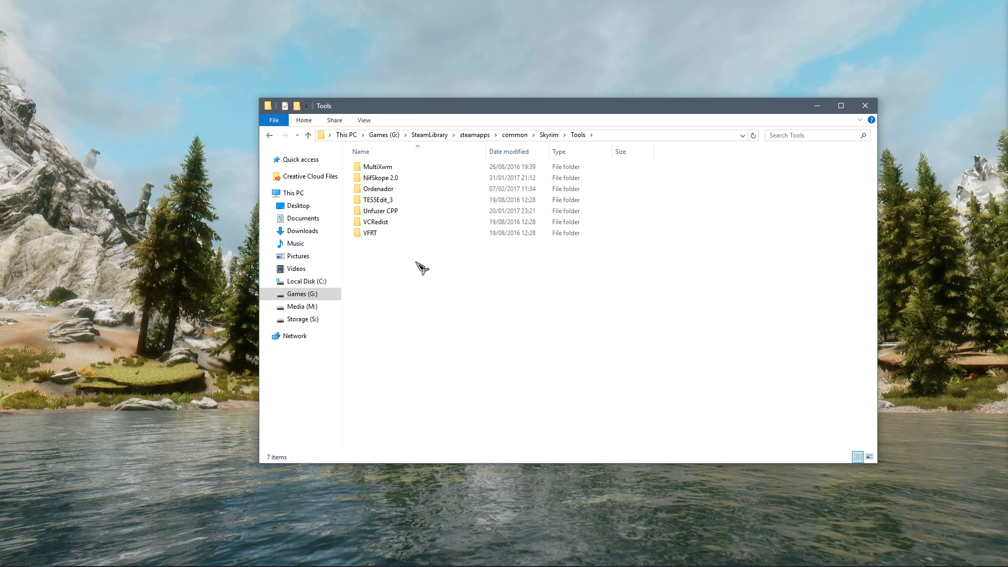
pyautogui.doubleClick(370, 211)
pyautogui.doubleClick(391, 167)
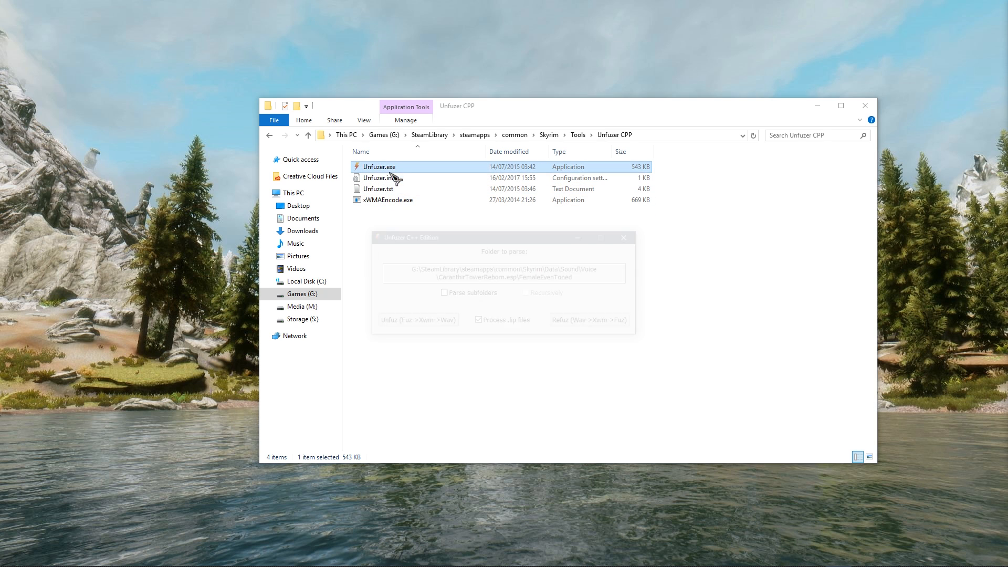
# Choose DF127_Quest.esp\DF_VT_Barney as the folder to parse and refuz its WAV files to FUZ with LIP processing on.
pyautogui.click(491, 272)
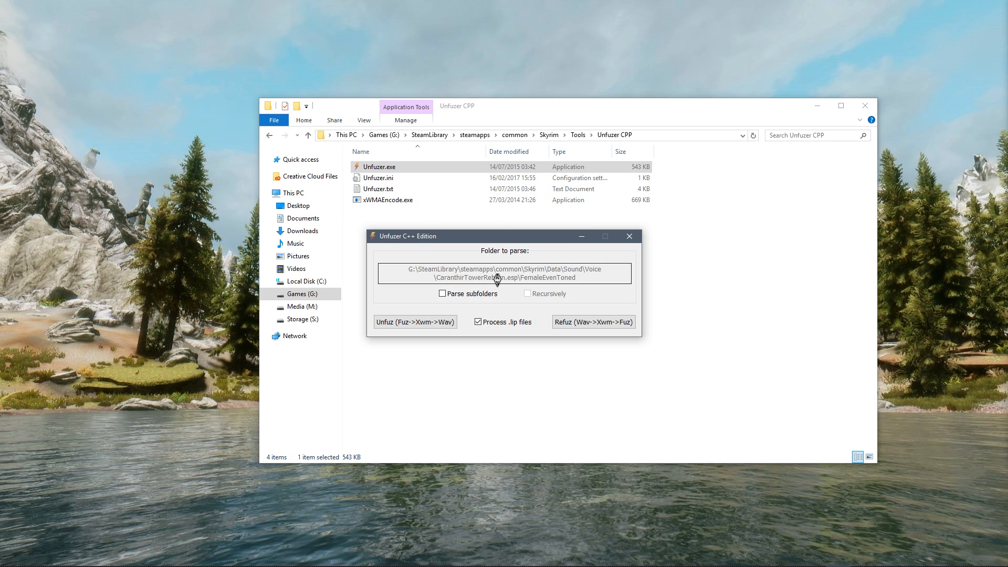
pyautogui.moveTo(505, 210); pyautogui.dragTo(416, 229)
pyautogui.moveTo(436, 353); pyautogui.dragTo(457, 353)
pyautogui.click(409, 276)
pyautogui.moveTo(484, 309)
pyautogui.mouseDown()
pyautogui.moveTo(482, 284)
pyautogui.moveTo(484, 310)
pyautogui.mouseUp()
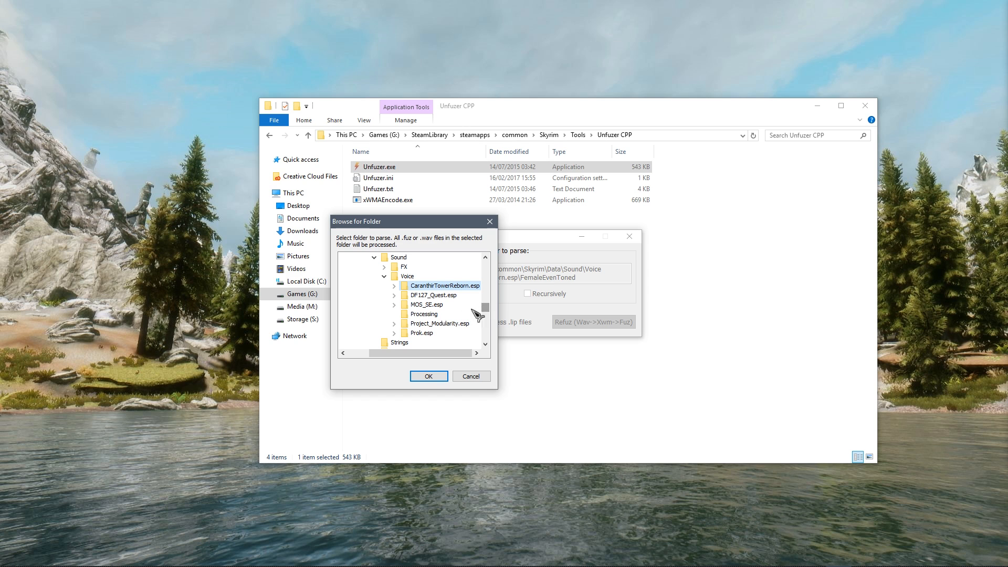
pyautogui.click(417, 296)
pyautogui.click(394, 295)
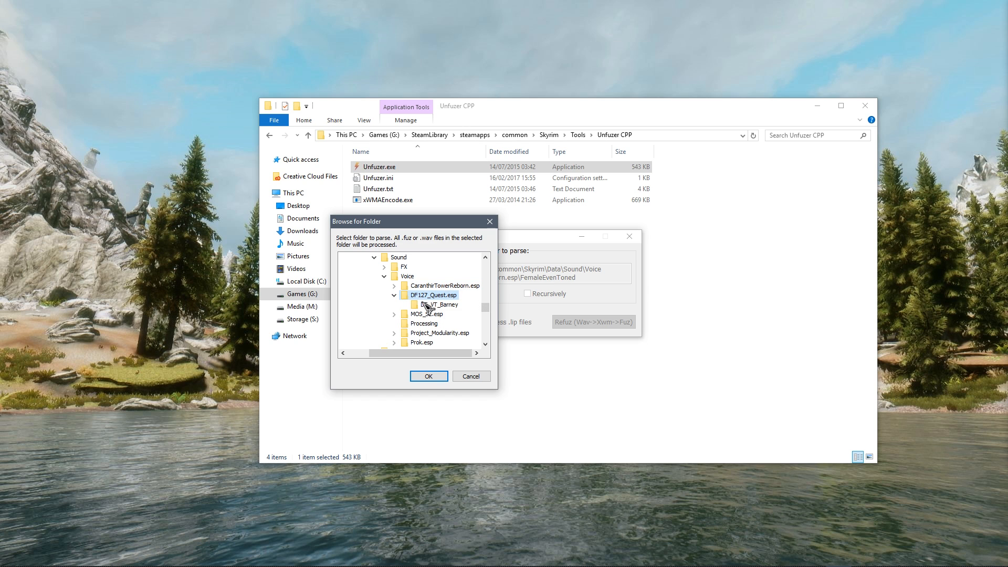
pyautogui.click(433, 306)
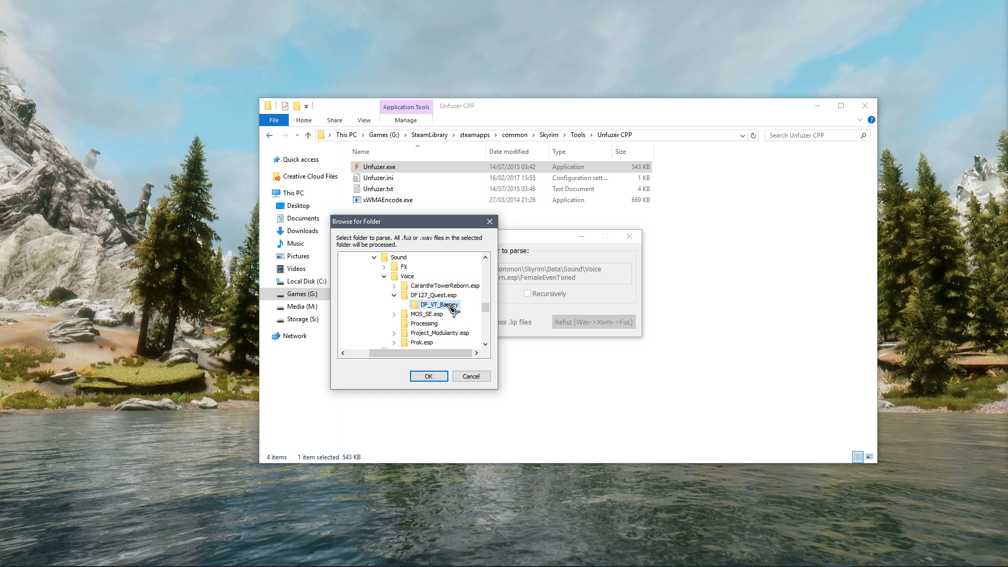
pyautogui.click(428, 376)
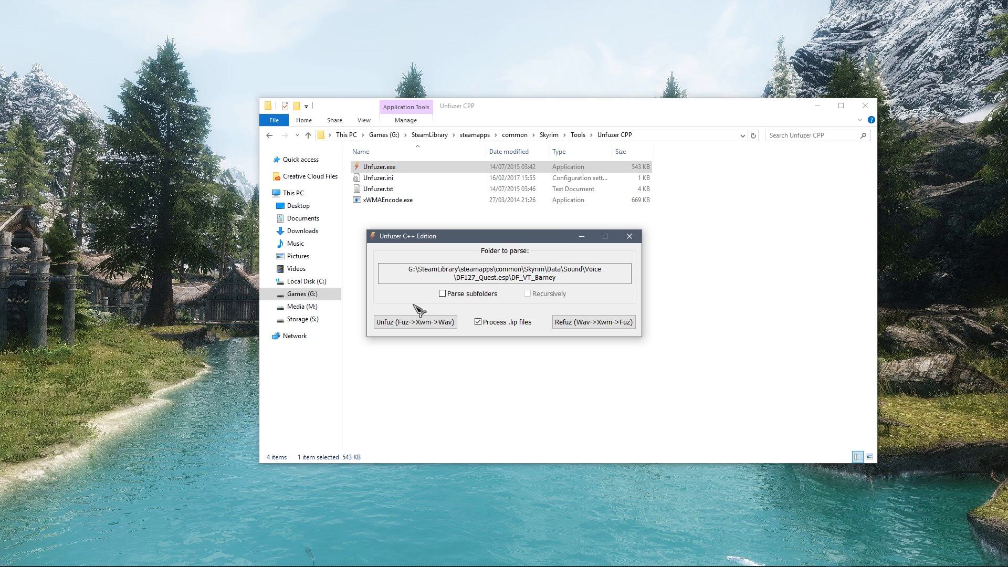
pyautogui.click(579, 326)
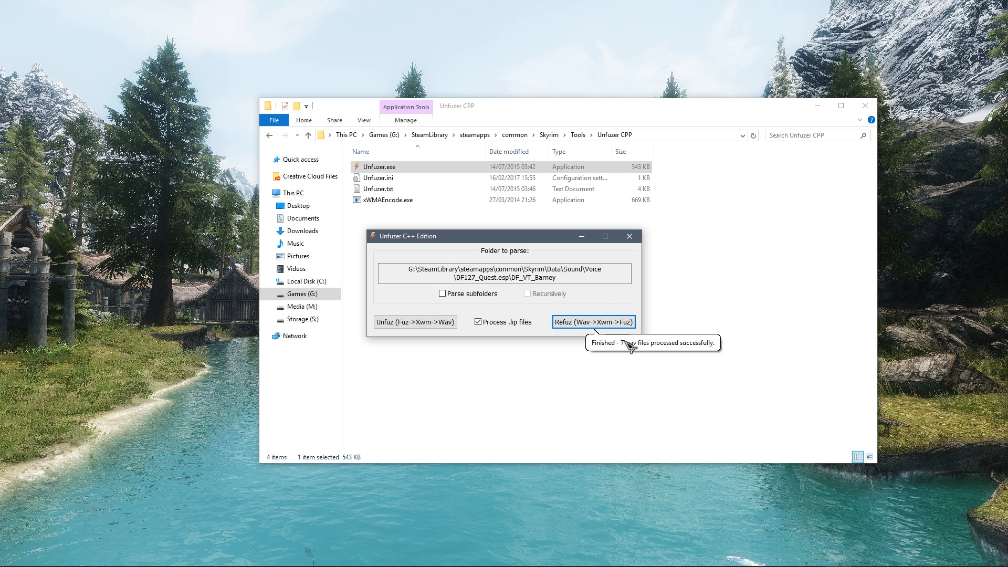
pyautogui.click(629, 236)
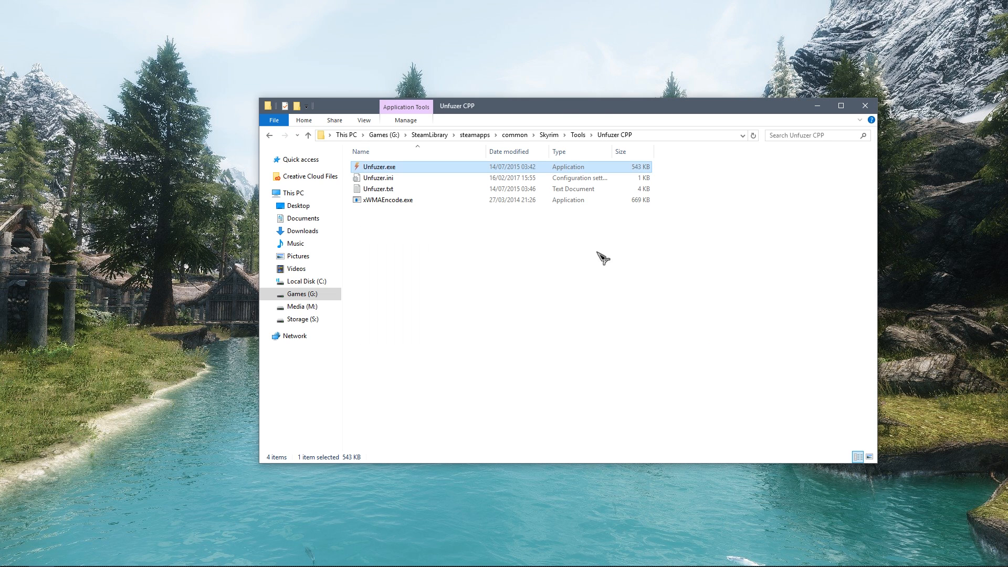
# Open the DF_VT_Barney folder under Skyrim\Data\Sound\Voice\DF127_Quest.esp.
pyautogui.click(550, 135)
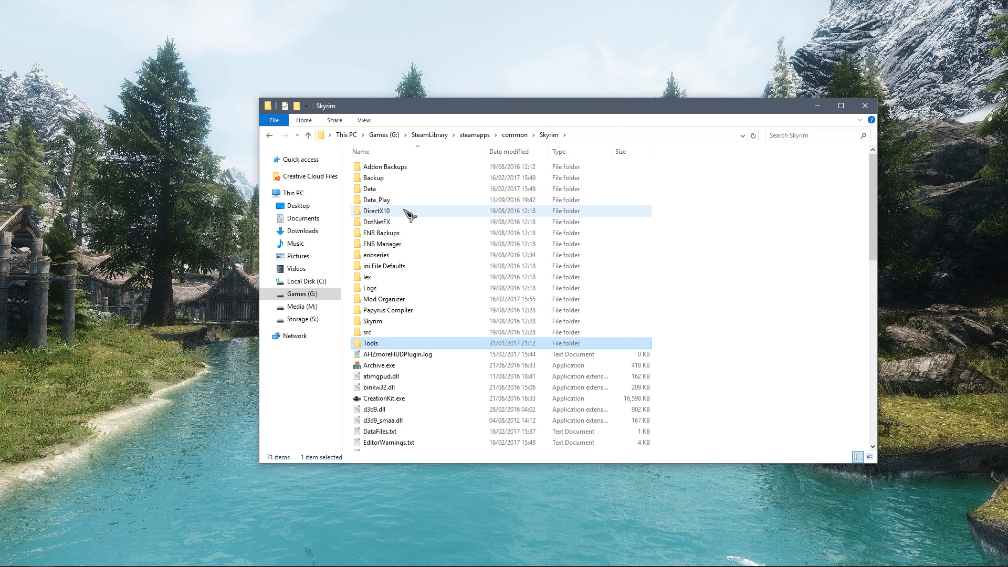
pyautogui.doubleClick(402, 199)
pyautogui.click(384, 278)
pyautogui.doubleClick(385, 278)
pyautogui.doubleClick(383, 179)
pyautogui.doubleClick(384, 178)
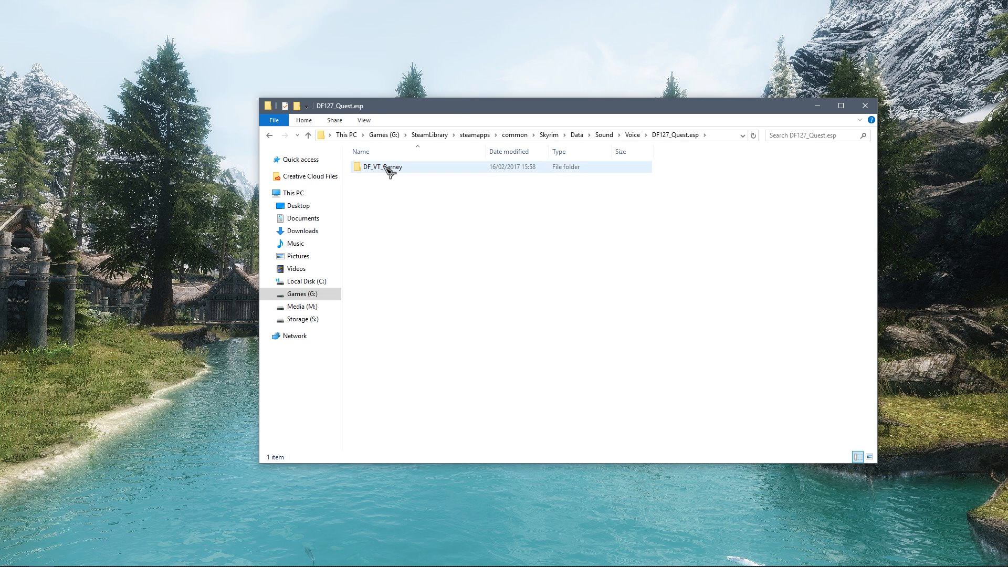
pyautogui.doubleClick(389, 168)
# Examine the FUZ files in Barney's voice type folder one by one.
pyautogui.click(473, 168)
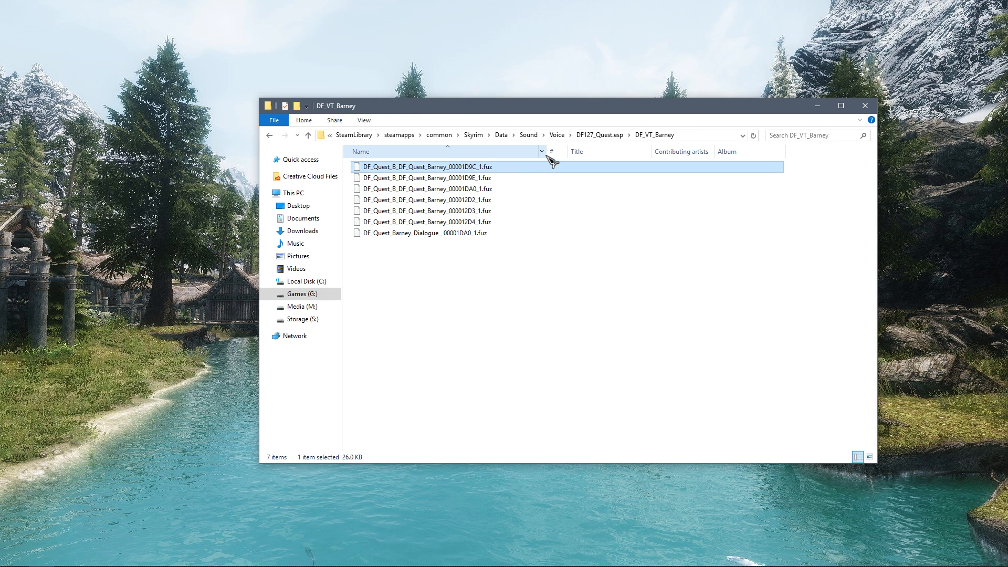
pyautogui.click(483, 200)
pyautogui.click(476, 191)
pyautogui.click(476, 200)
pyautogui.click(476, 211)
pyautogui.click(476, 221)
pyautogui.click(474, 234)
pyautogui.click(473, 260)
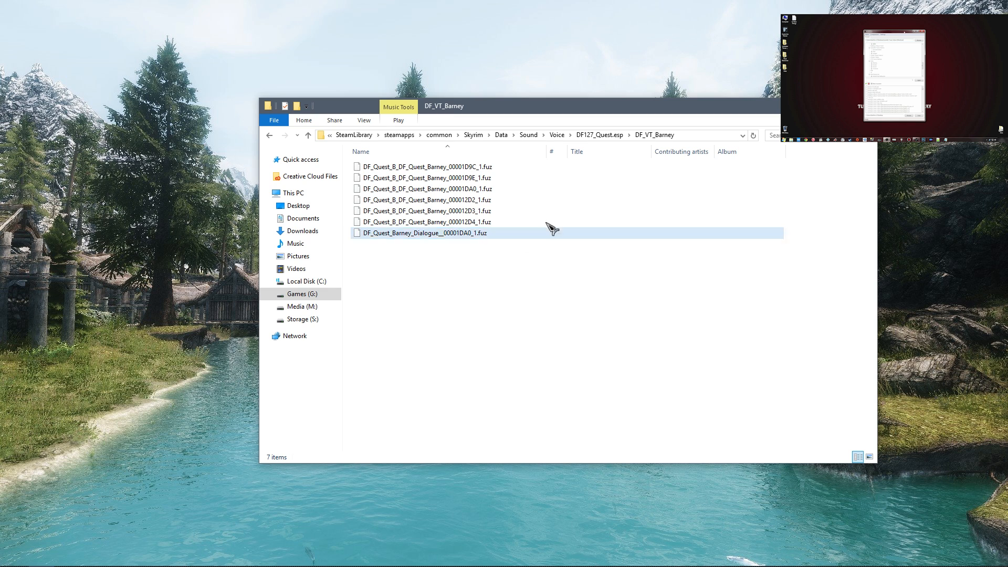
# Check the Data\SEQ folder for the DF127_Quest.seq file, and close the folder window.
pyautogui.click(501, 135)
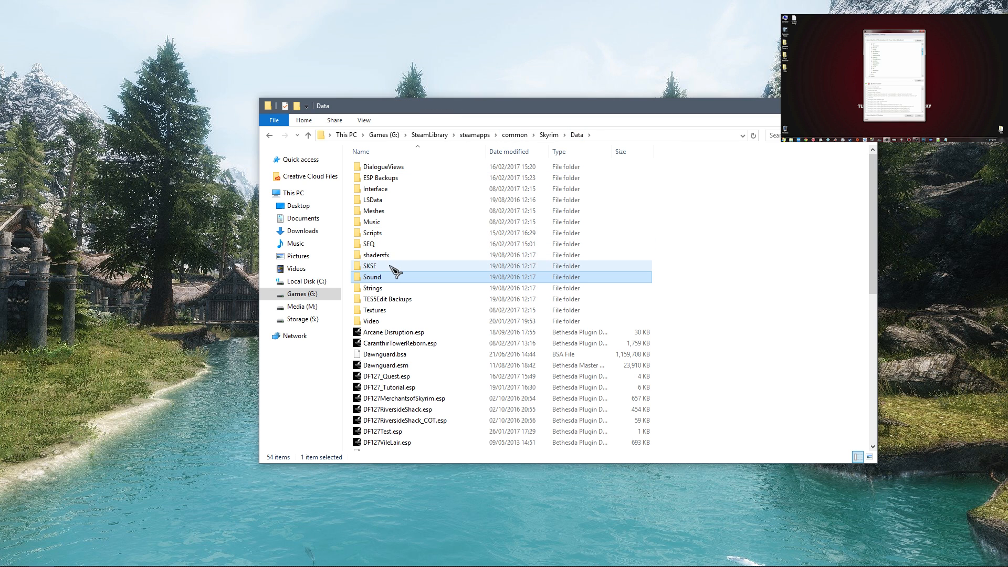
pyautogui.click(425, 266)
pyautogui.doubleClick(391, 245)
pyautogui.click(377, 180)
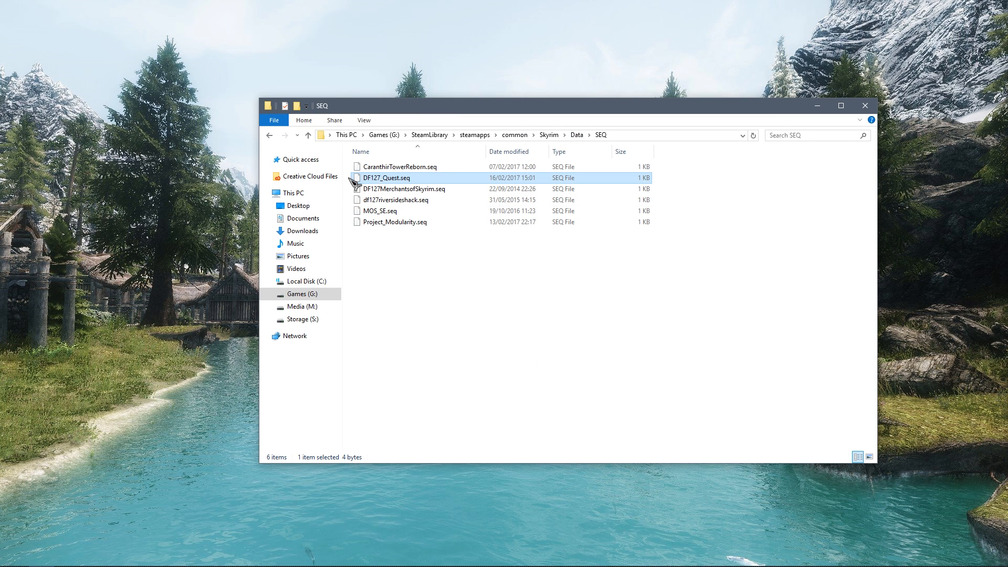
pyautogui.click(390, 274)
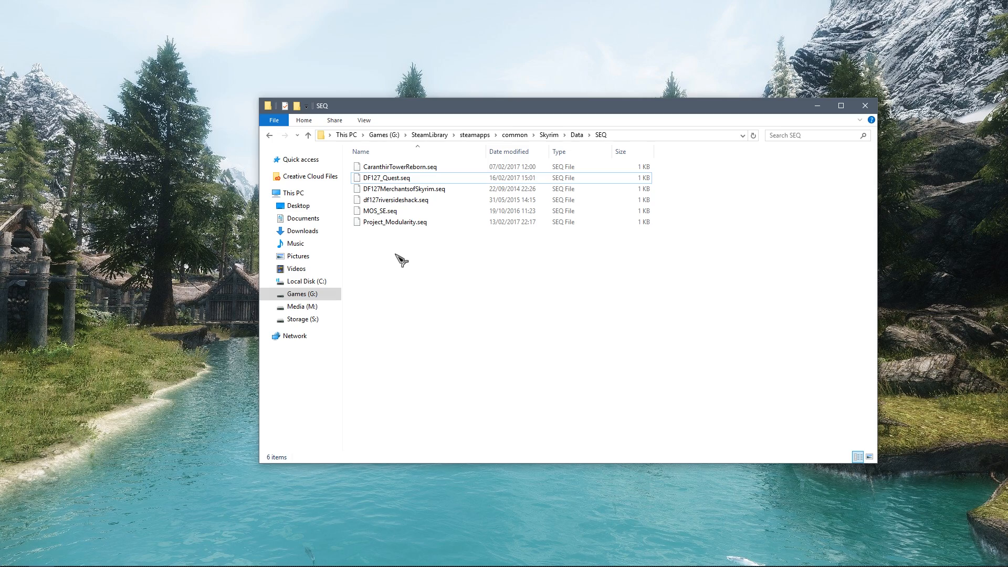
pyautogui.click(864, 107)
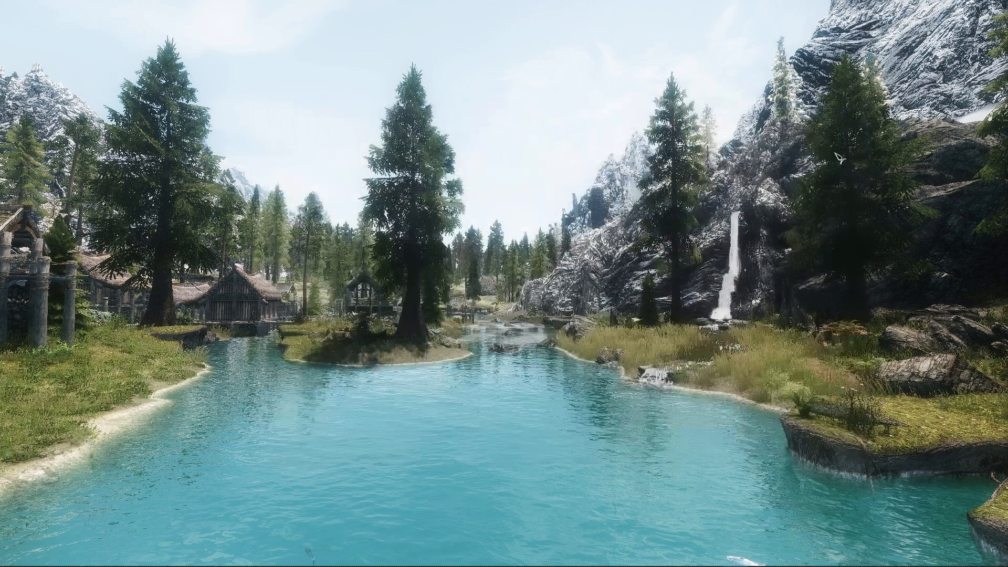